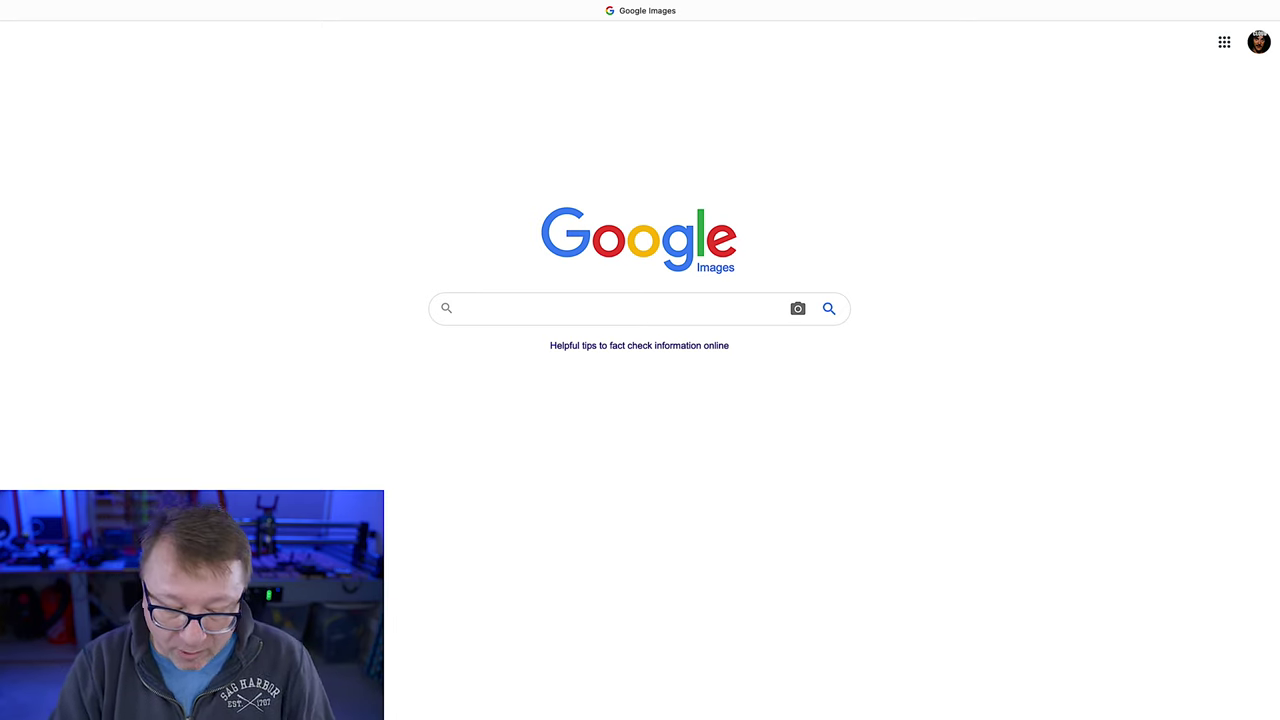
- Enter 'pig svg' in the Google Images search box
text(pig s)
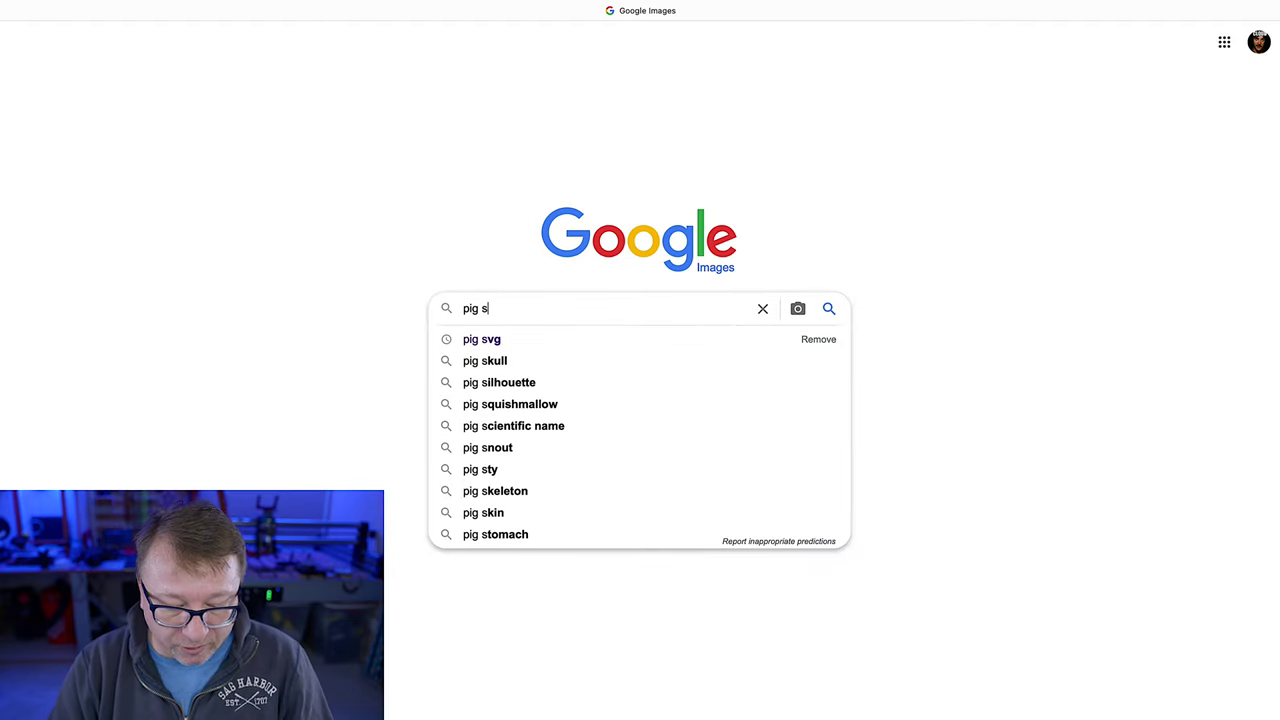
text(vg)
- Run the 'pig svg' image search and narrow the results to silhouettes
key(Return)
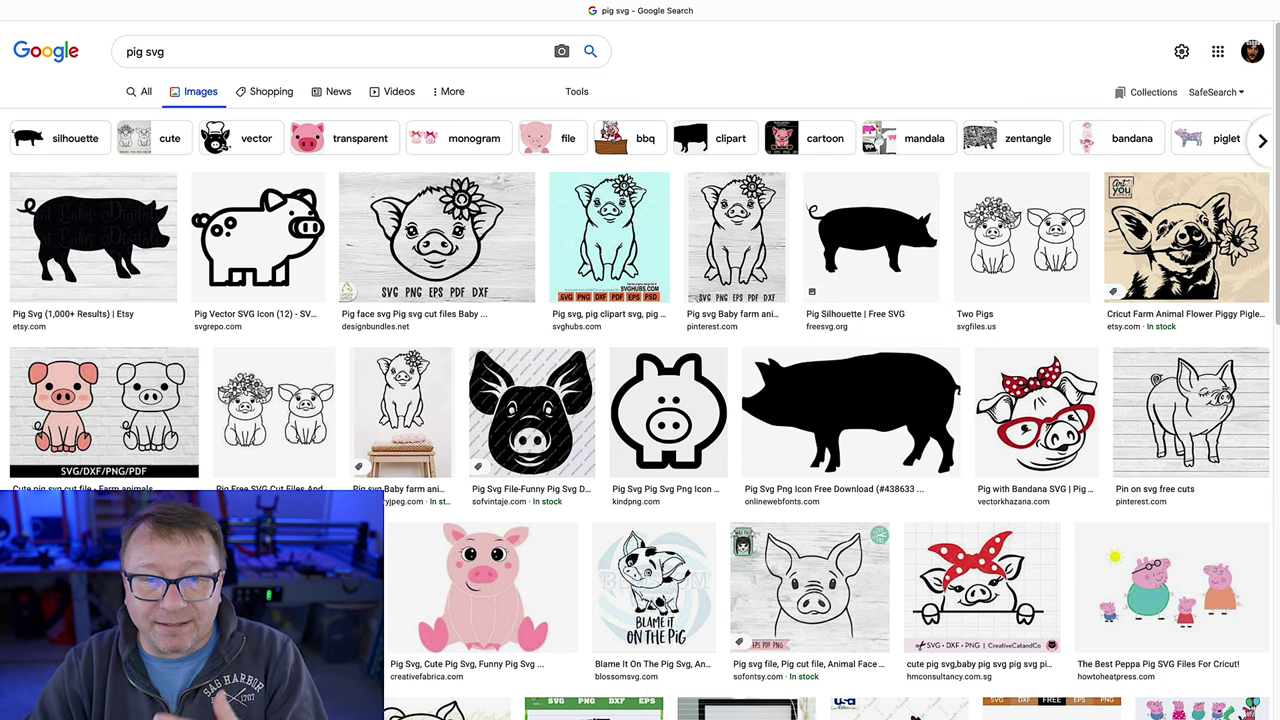
click(65, 145)
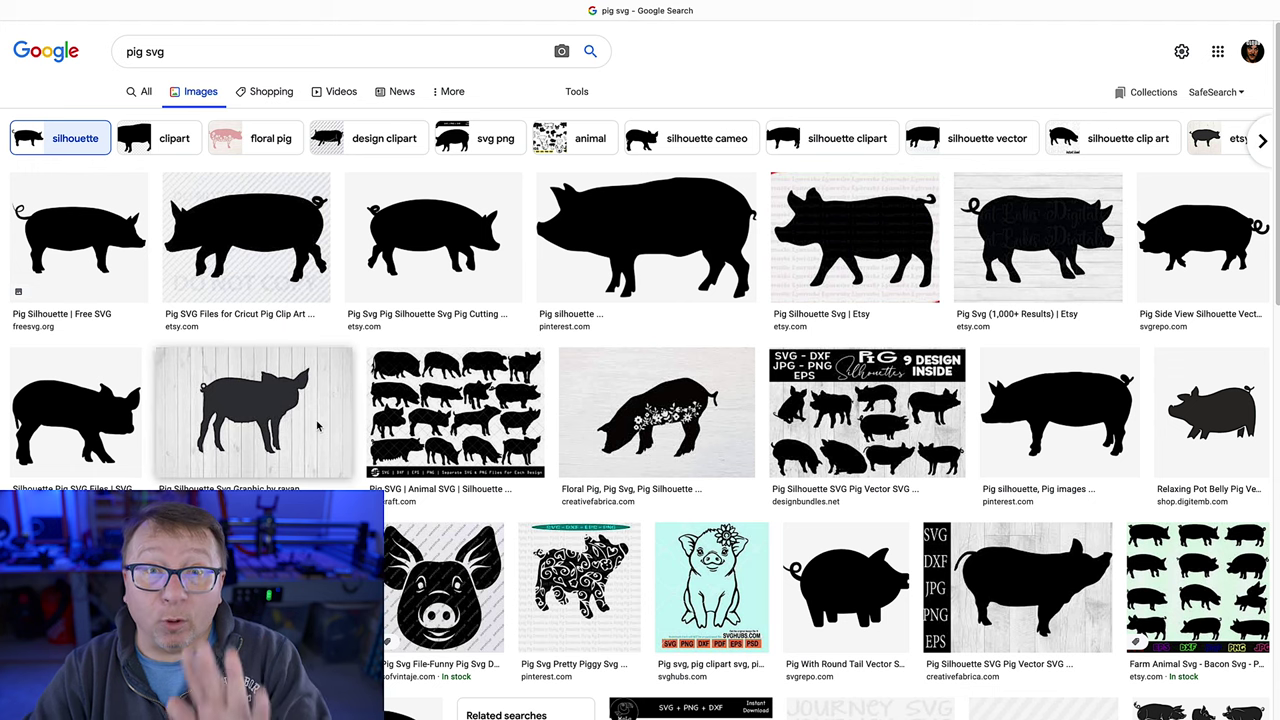
- Look over the silhouette results and preview the 'Pig Silhouette | Free SVG' image
scroll(432, 452, down, 3)
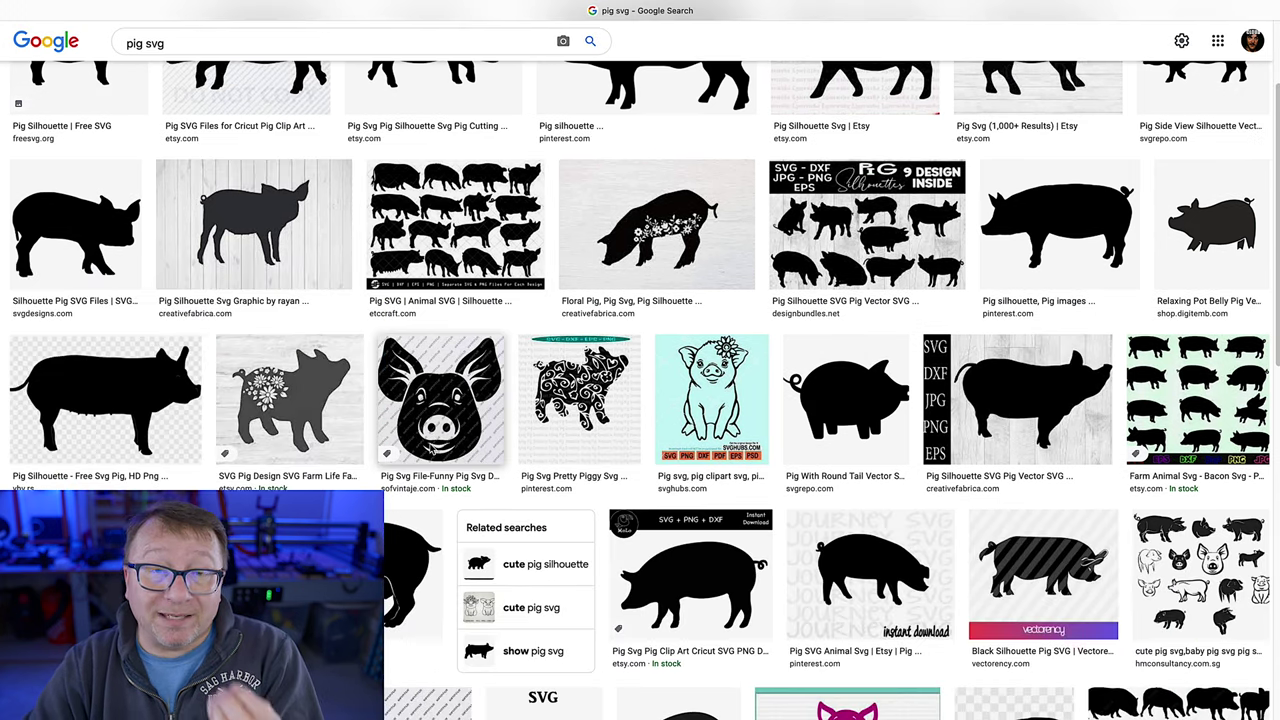
scroll(430, 450, up, 3)
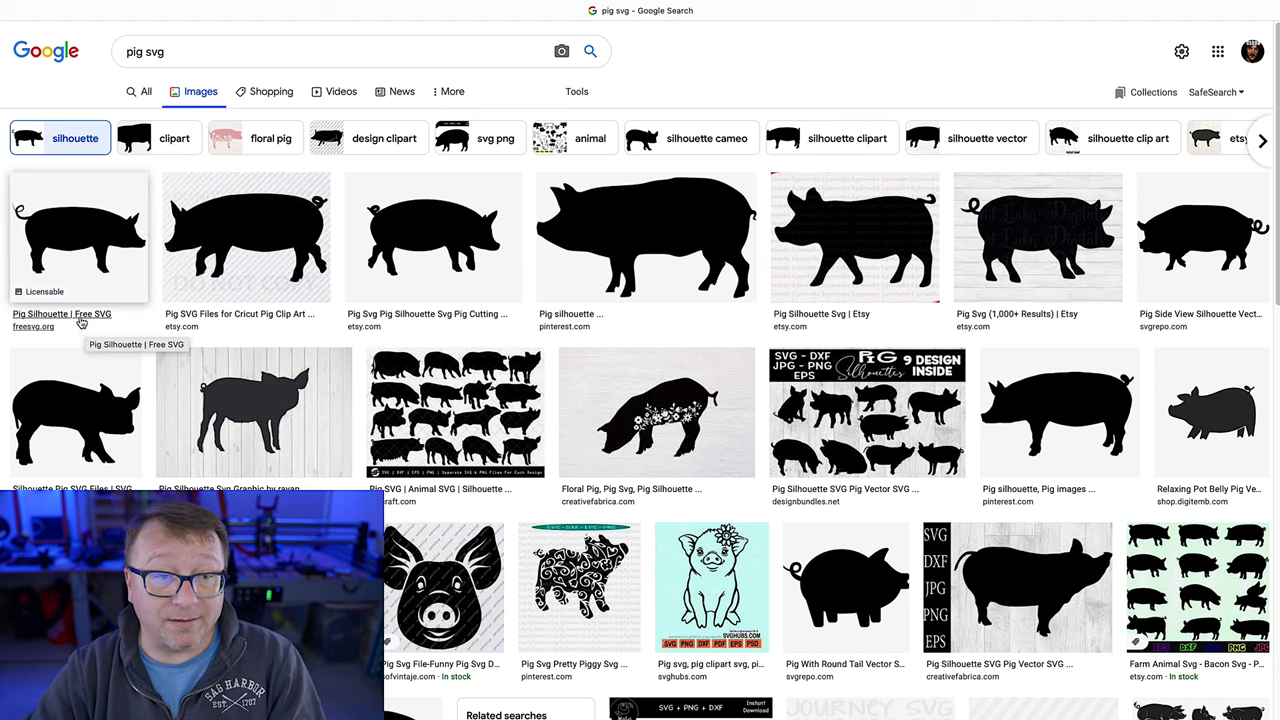
click(92, 287)
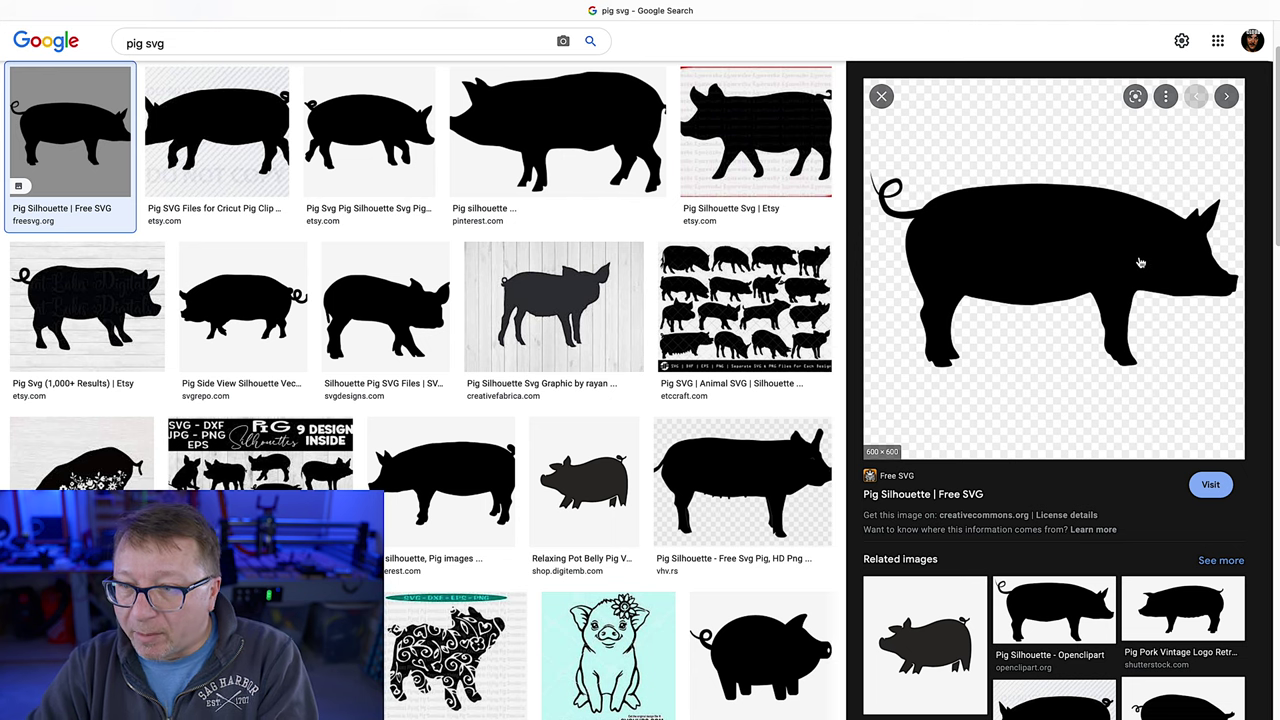
- Visit the FreeSVG Pig Silhouette source page and scroll through its Public Domain details
click(1210, 488)
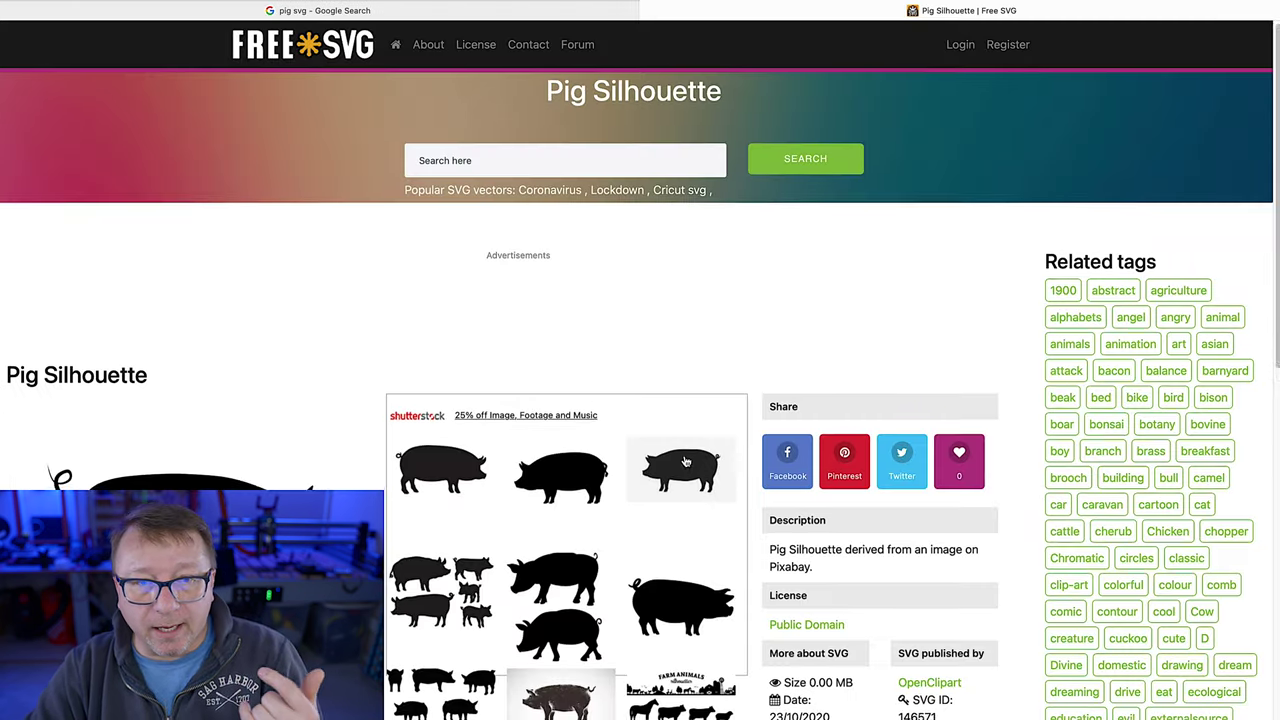
scroll(685, 470, down, 2)
scroll(685, 470, down, 1)
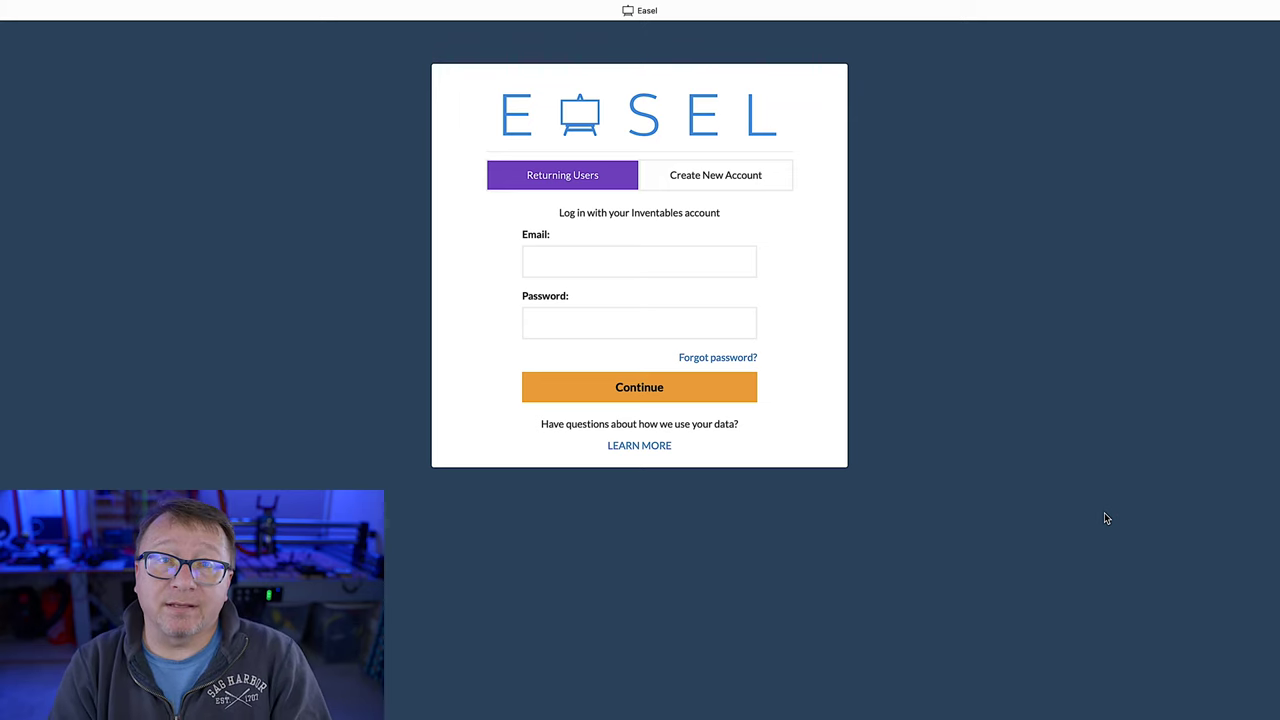
- Log in to Easel as a returning user using the saved email and password
click(737, 173)
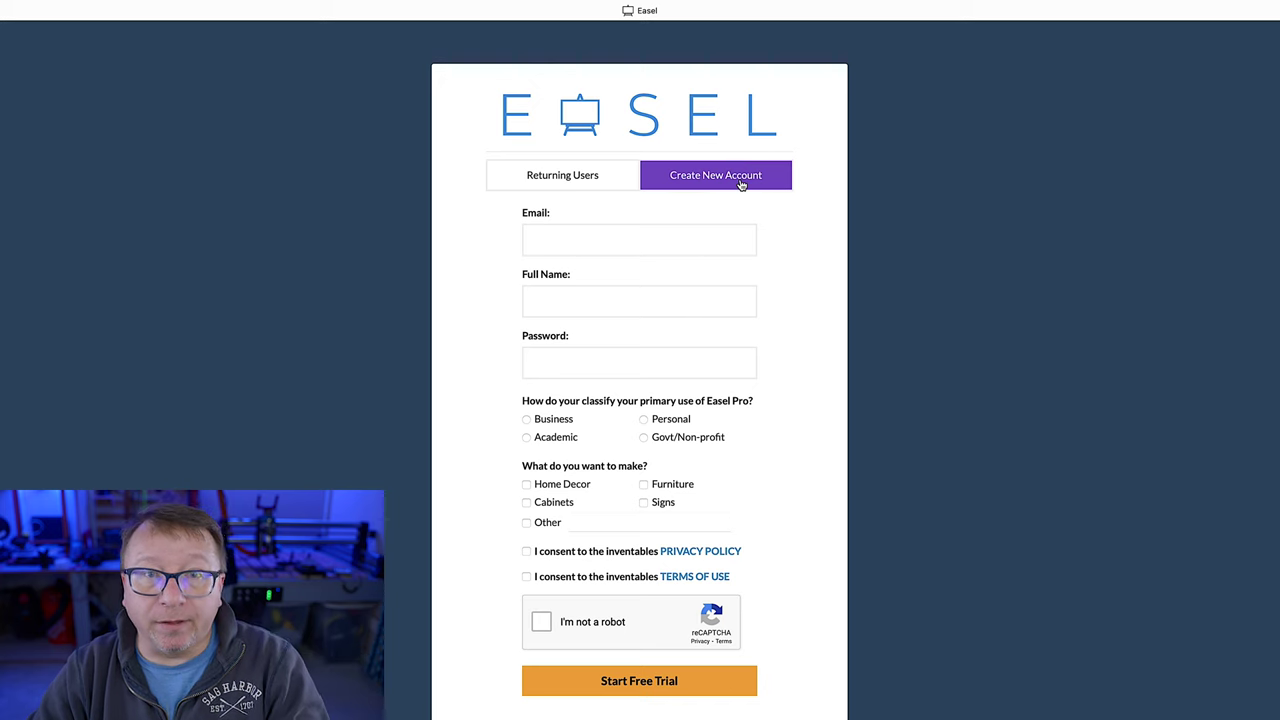
click(576, 180)
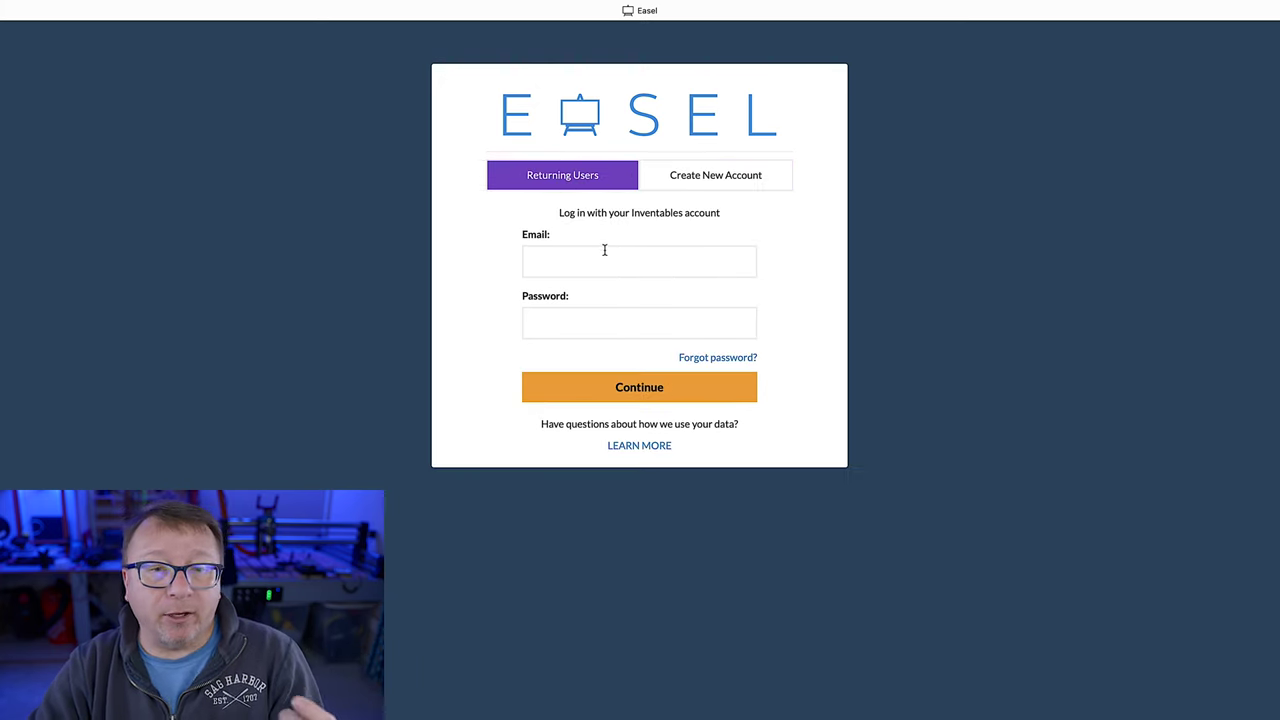
click(605, 253)
click(630, 300)
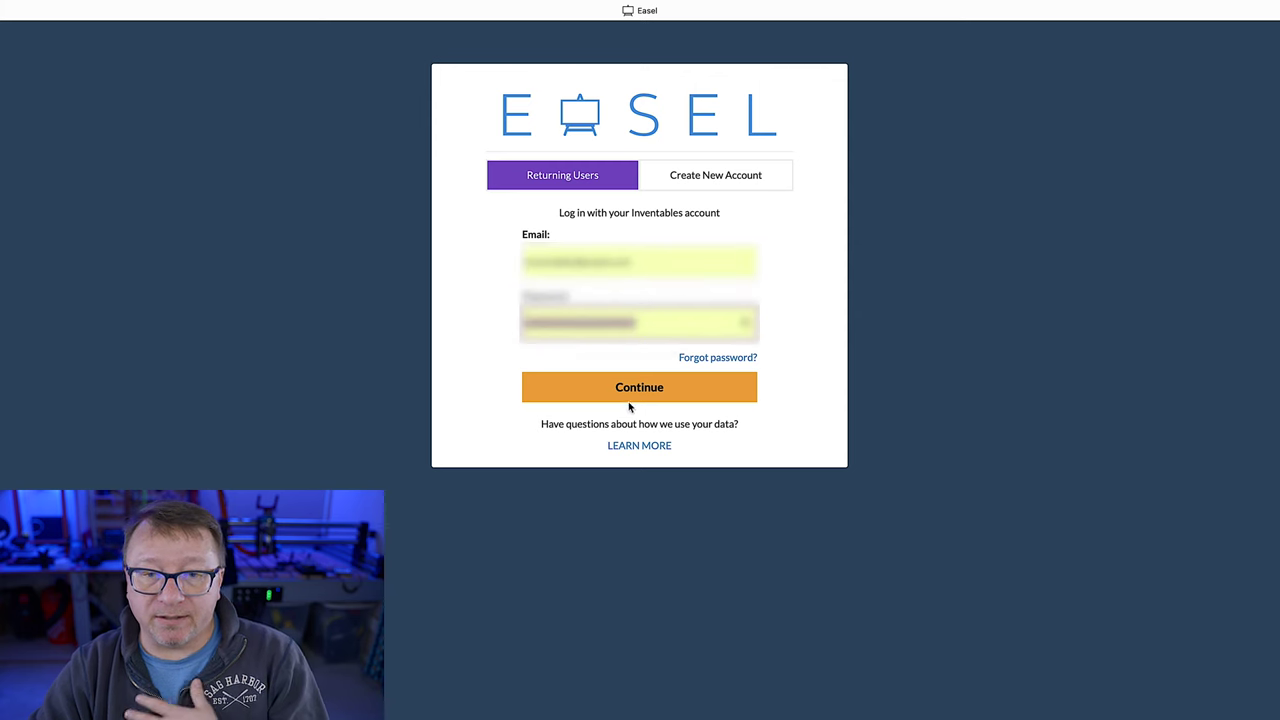
click(631, 400)
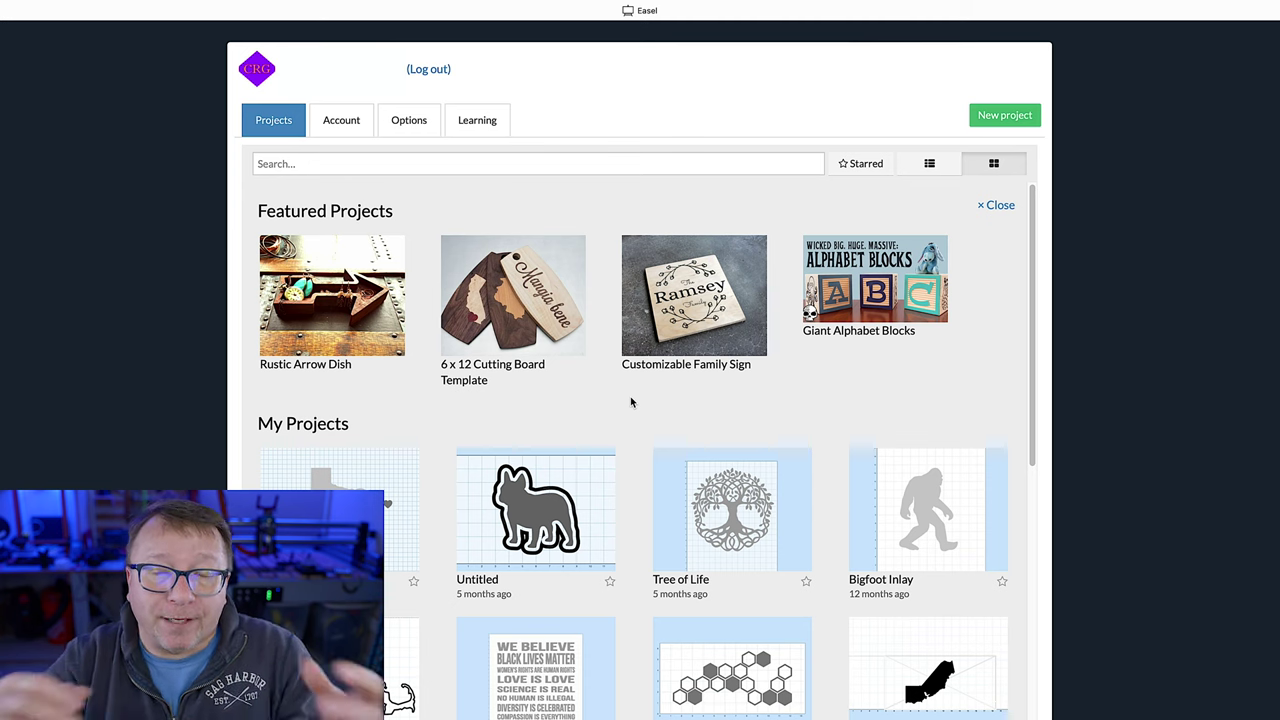
- Create a new blank Easel project and open its Project Properties
click(1005, 116)
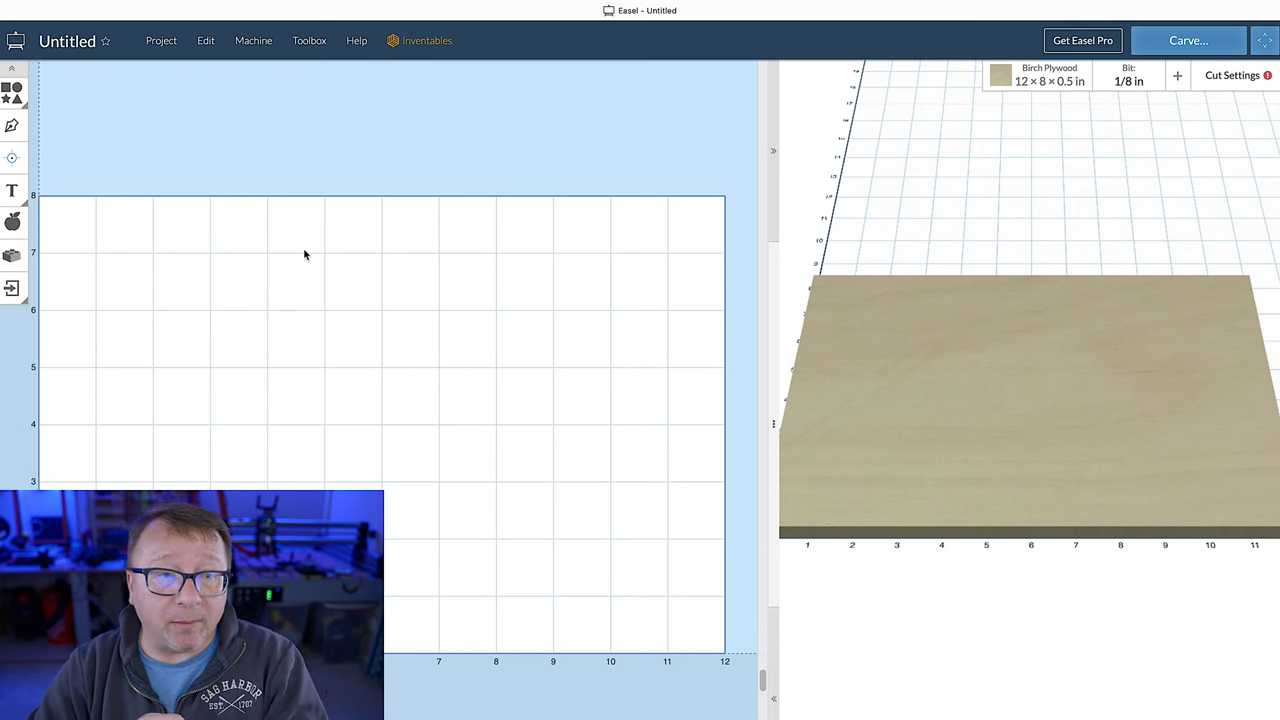
click(87, 42)
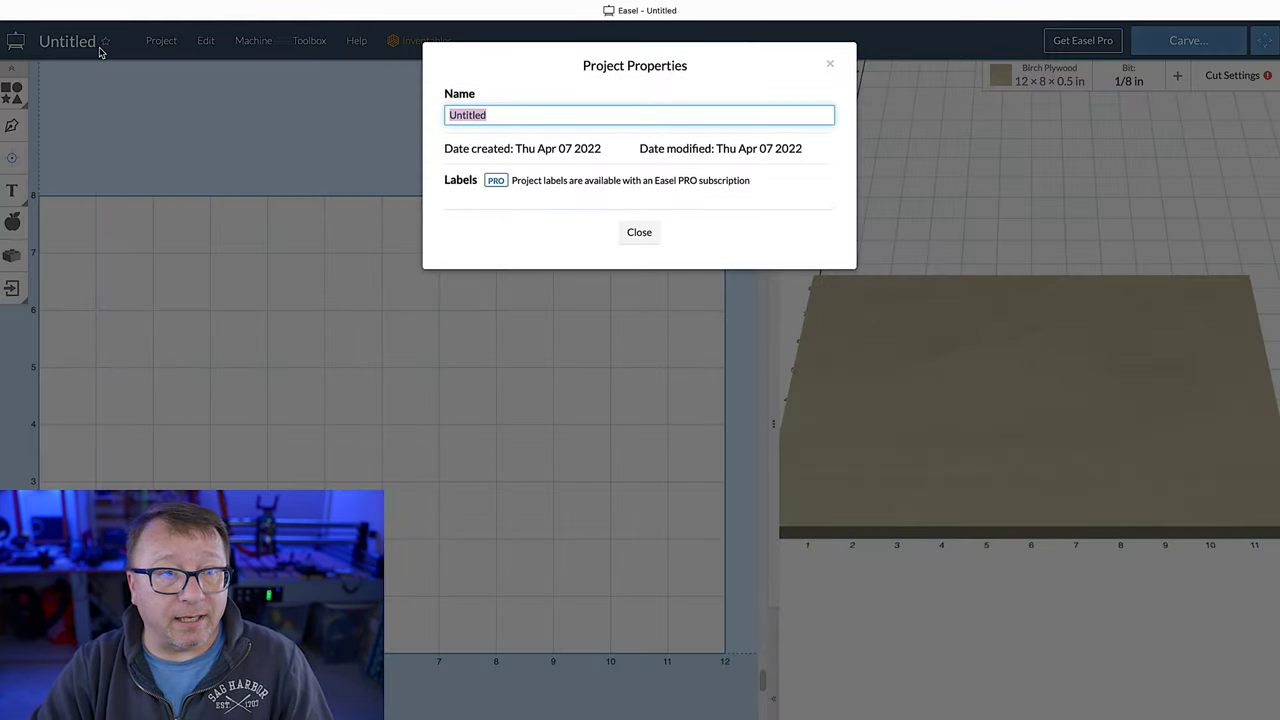
- Enter 'Pig Cutting Board' as the project name and confirm it
text(Pi)
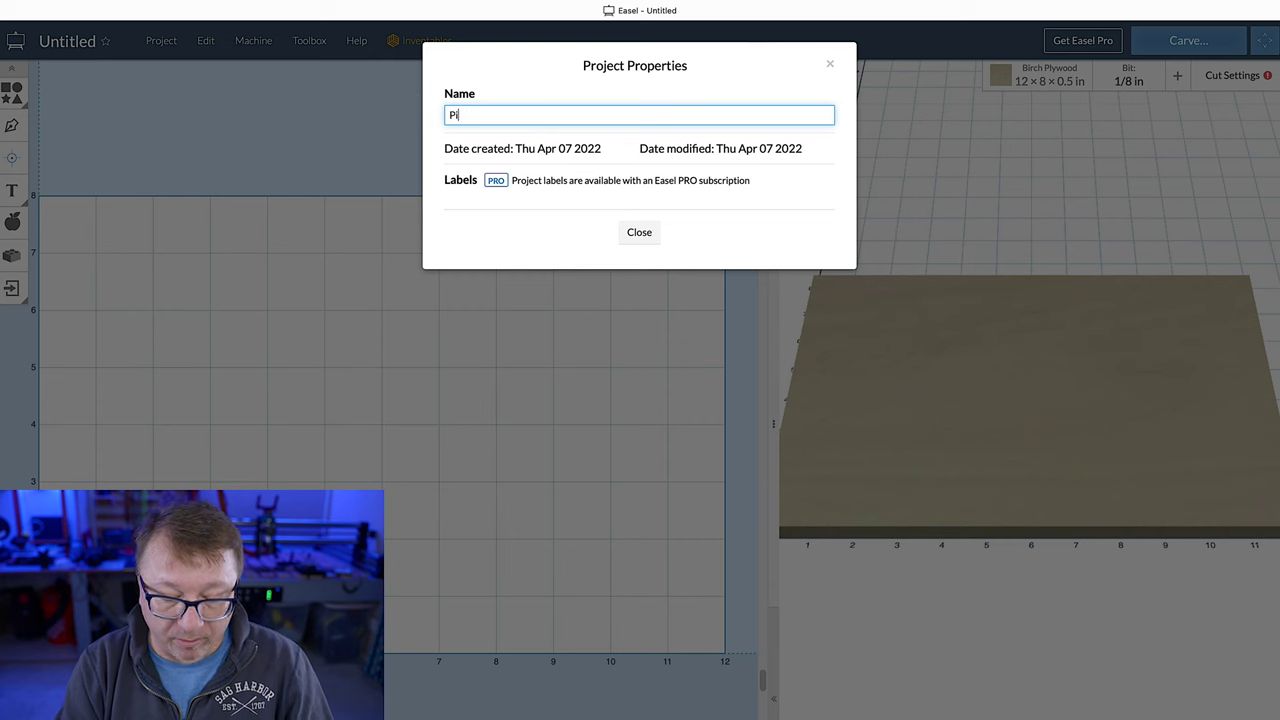
text(g Cutting Board)
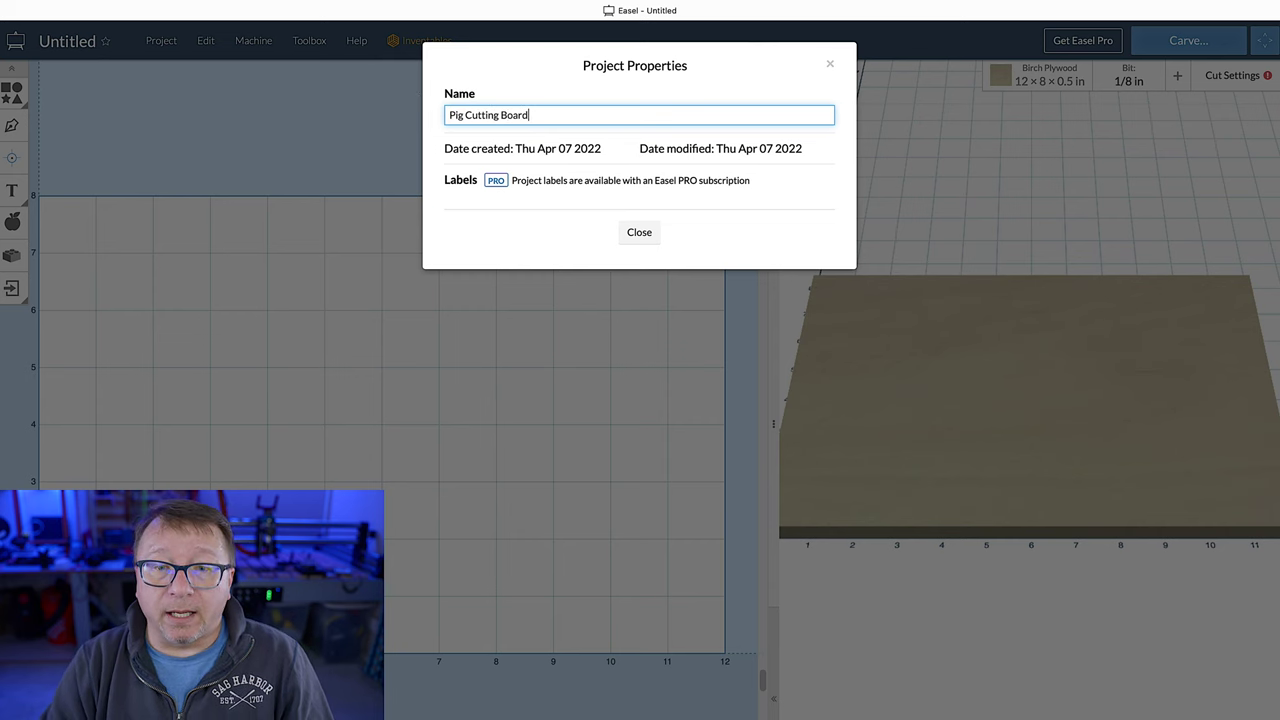
key(Return)
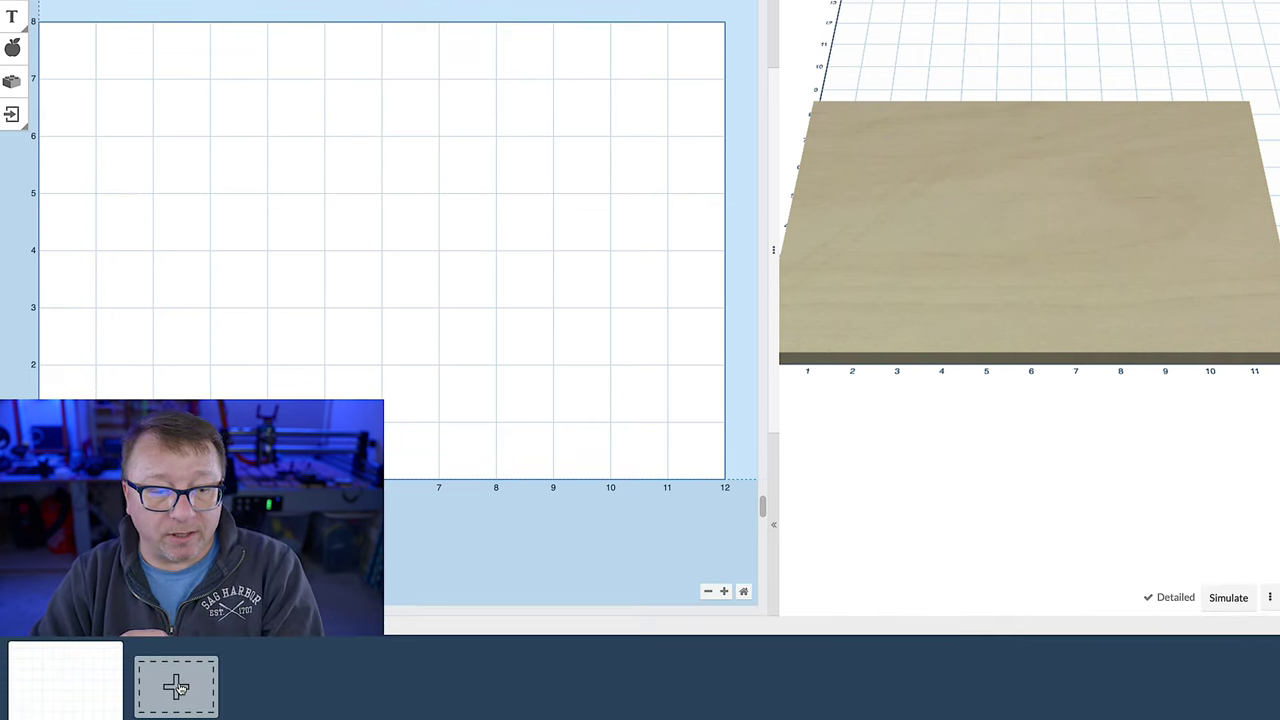
- Add second and third workpieces, then open and cancel the first workpiece's rename prompt
click(178, 686)
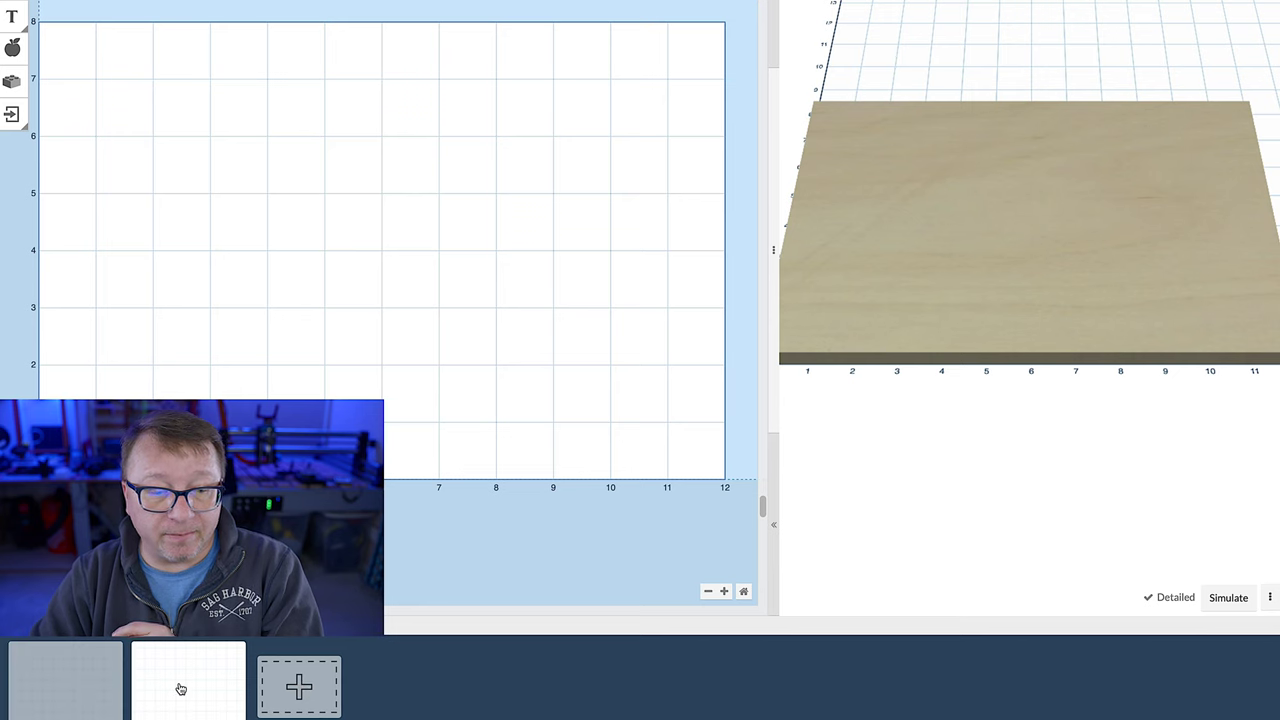
click(299, 690)
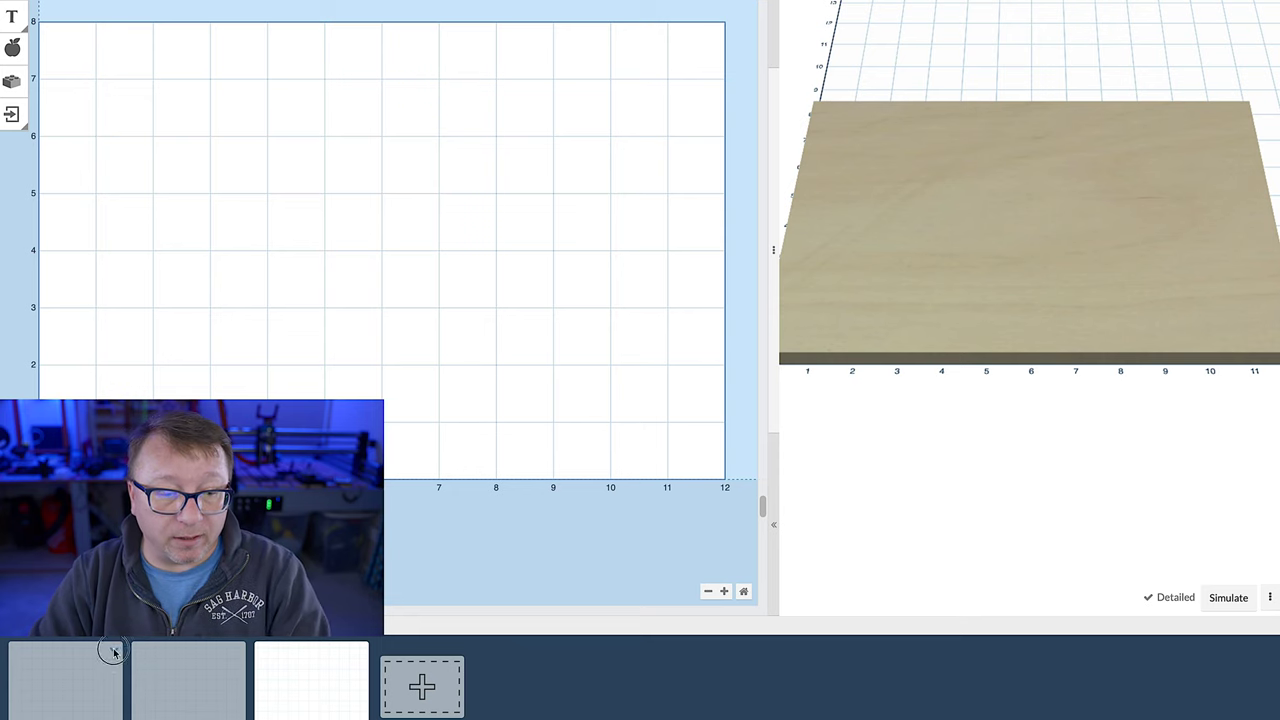
right_click(113, 651)
click(130, 665)
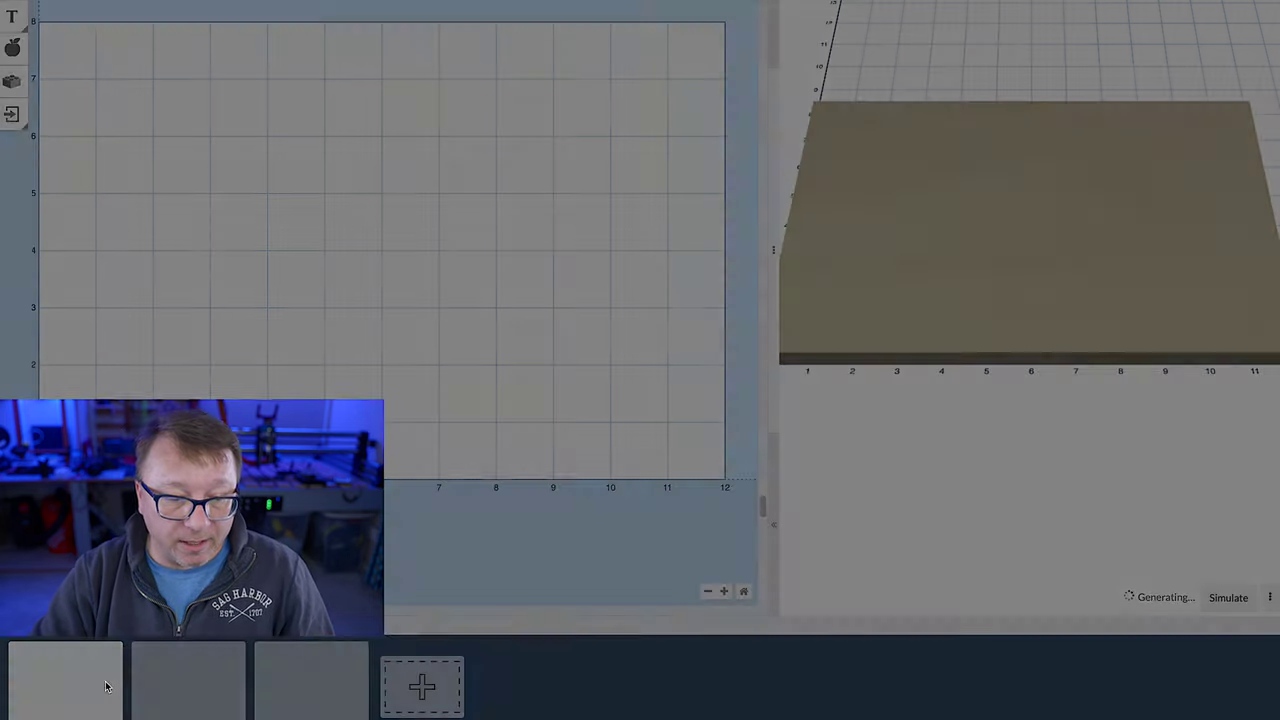
key(Escape)
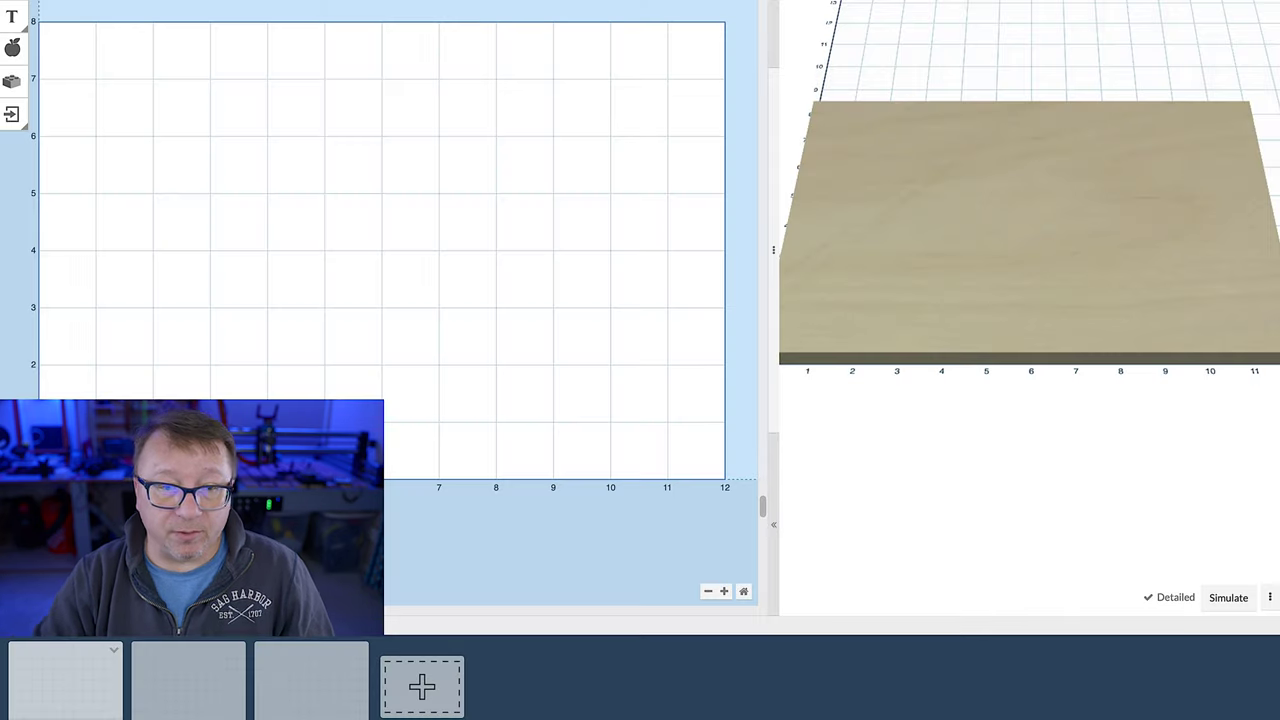
- Open and cancel the rename prompts for the second and third workpieces
right_click(234, 655)
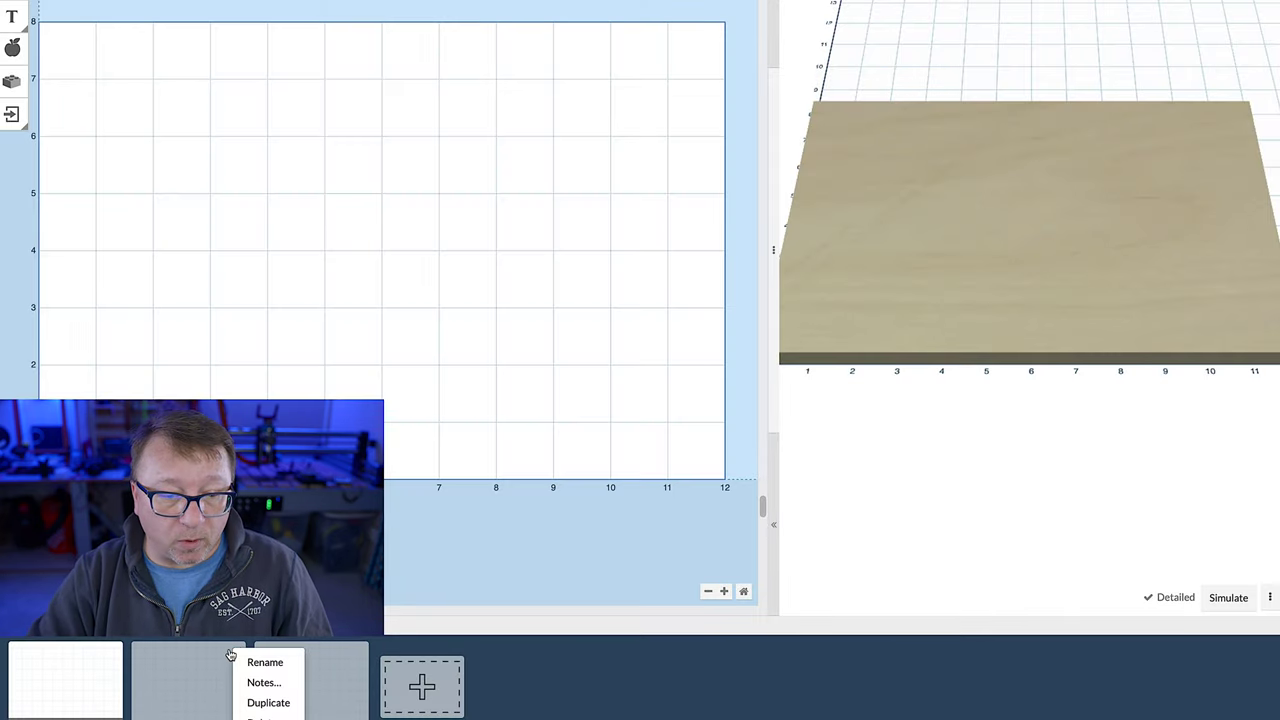
click(262, 661)
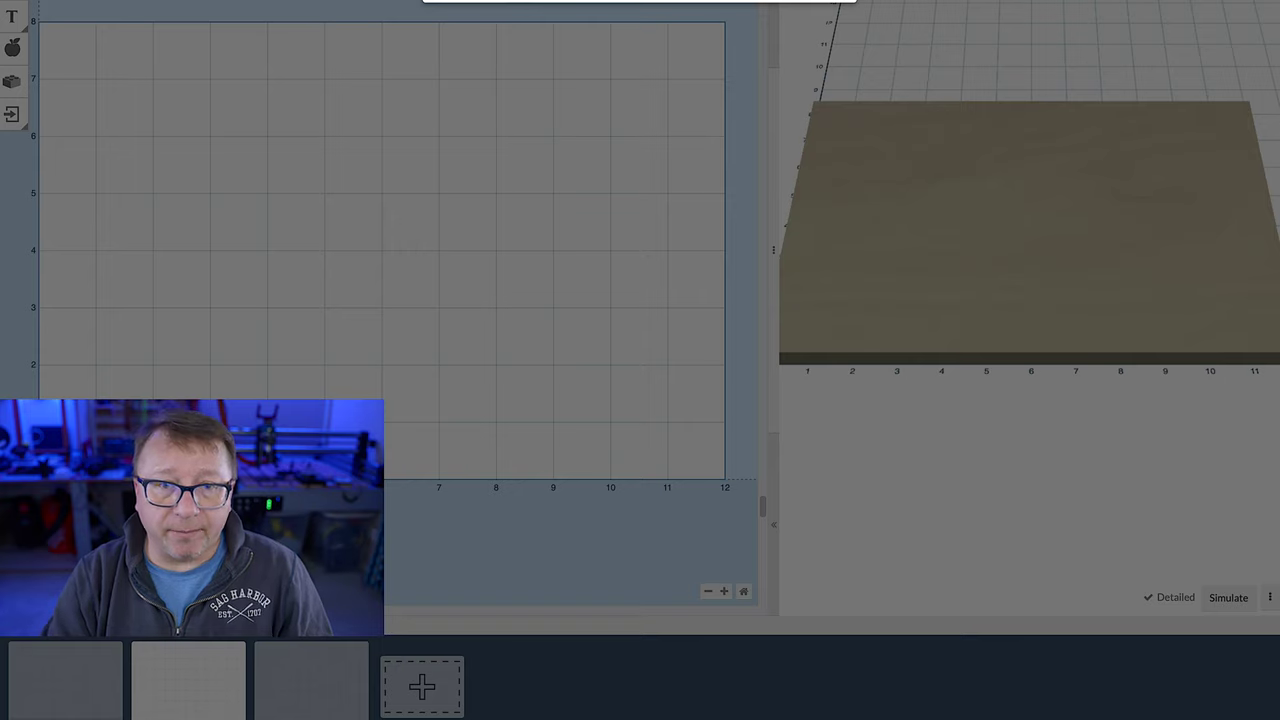
key(Escape)
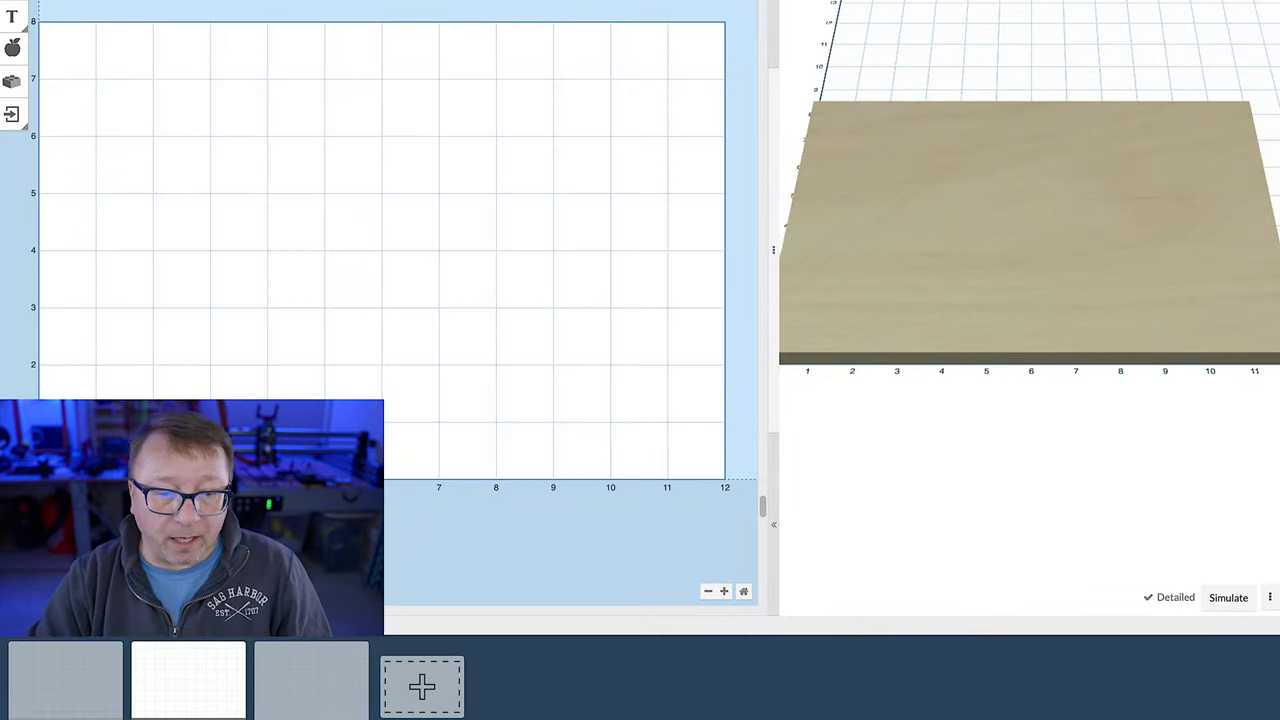
right_click(361, 652)
click(378, 660)
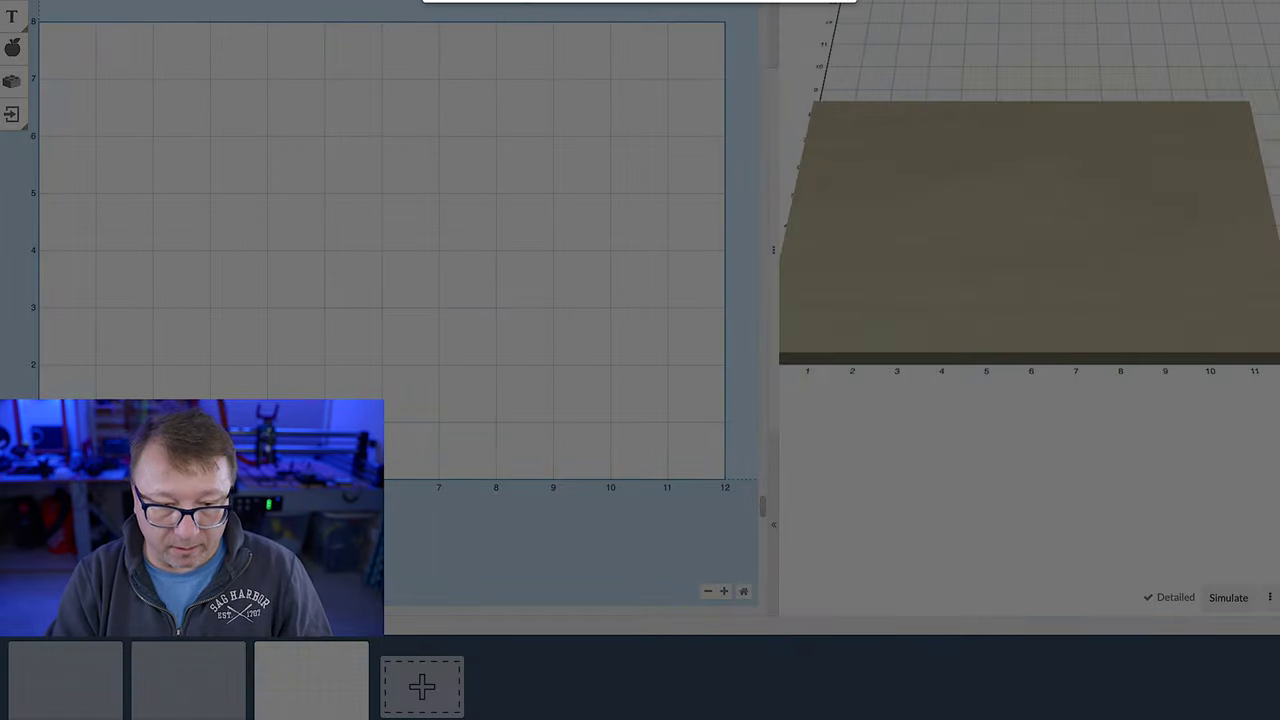
key(Escape)
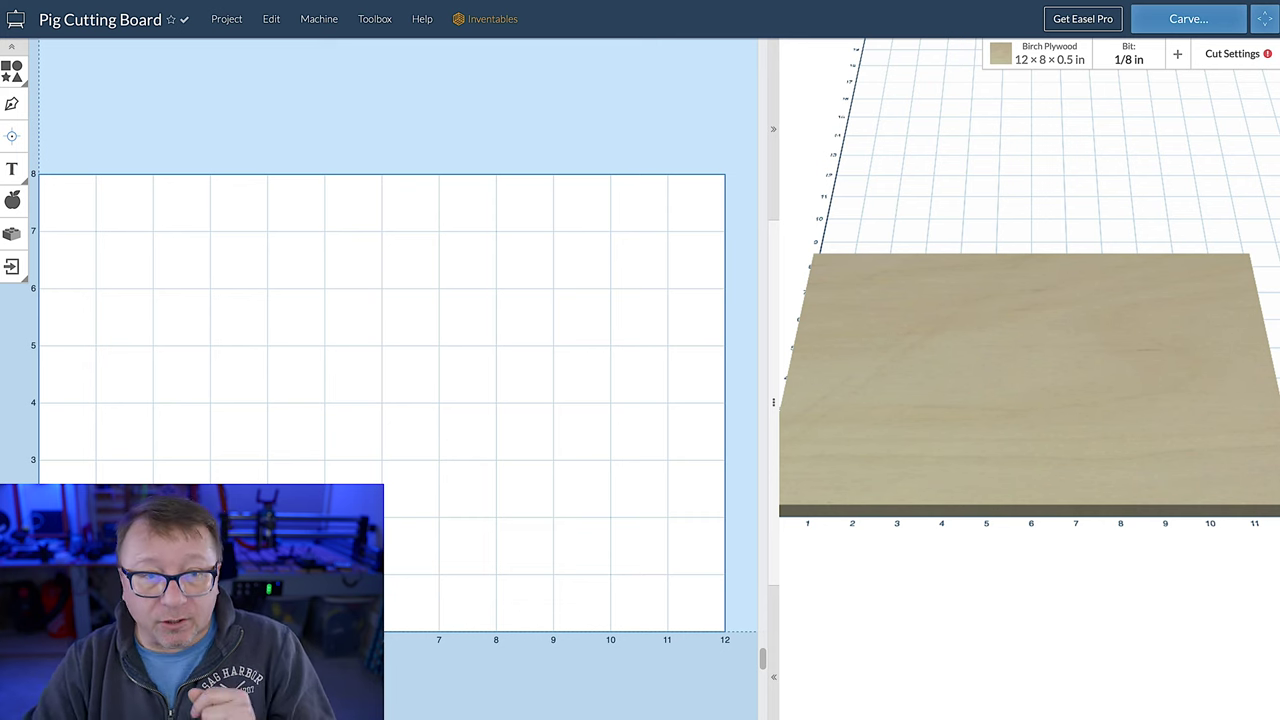
click(223, 22)
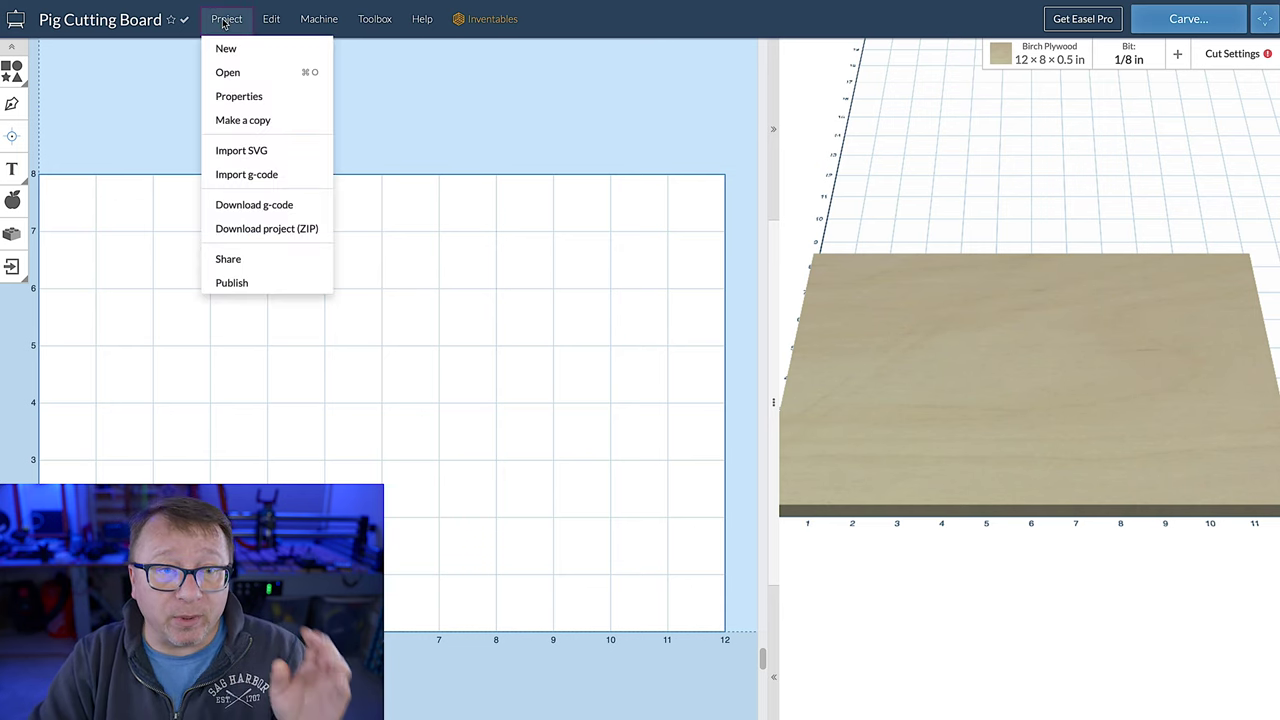
- Import the pig SVG 1548546245.svg and zoom out to see the whole pig
click(258, 151)
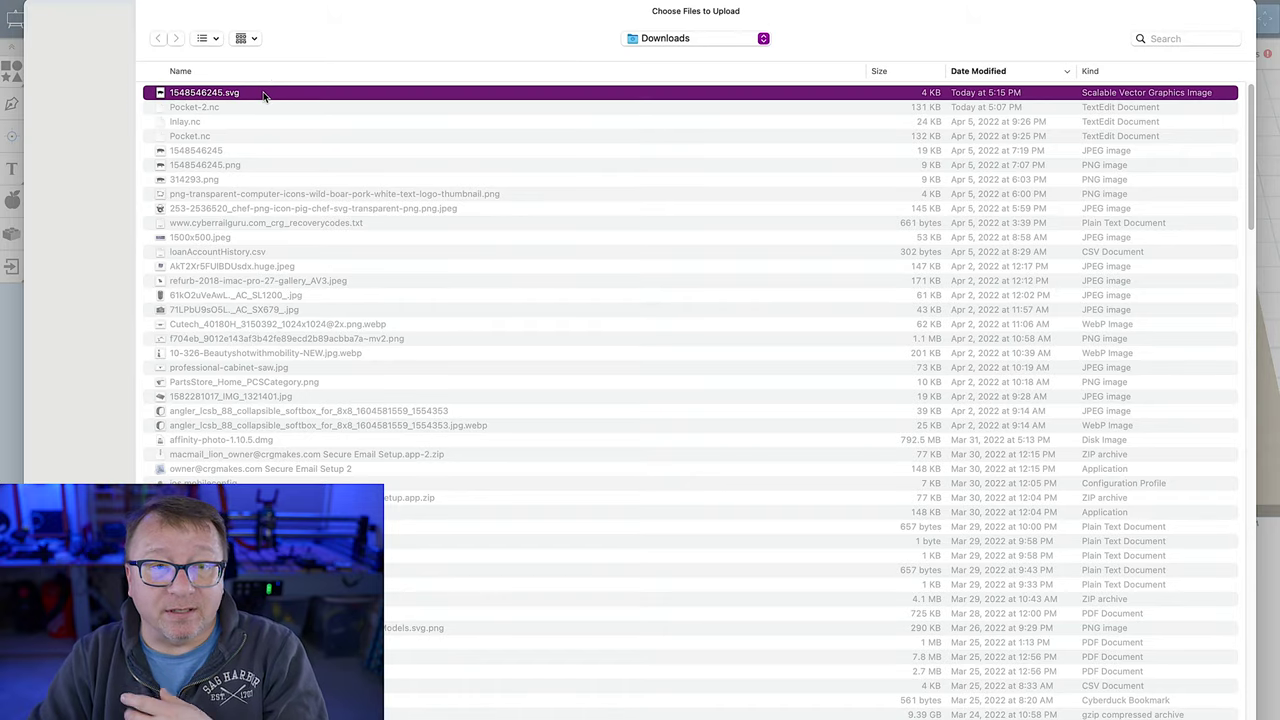
click(266, 95)
key(Return)
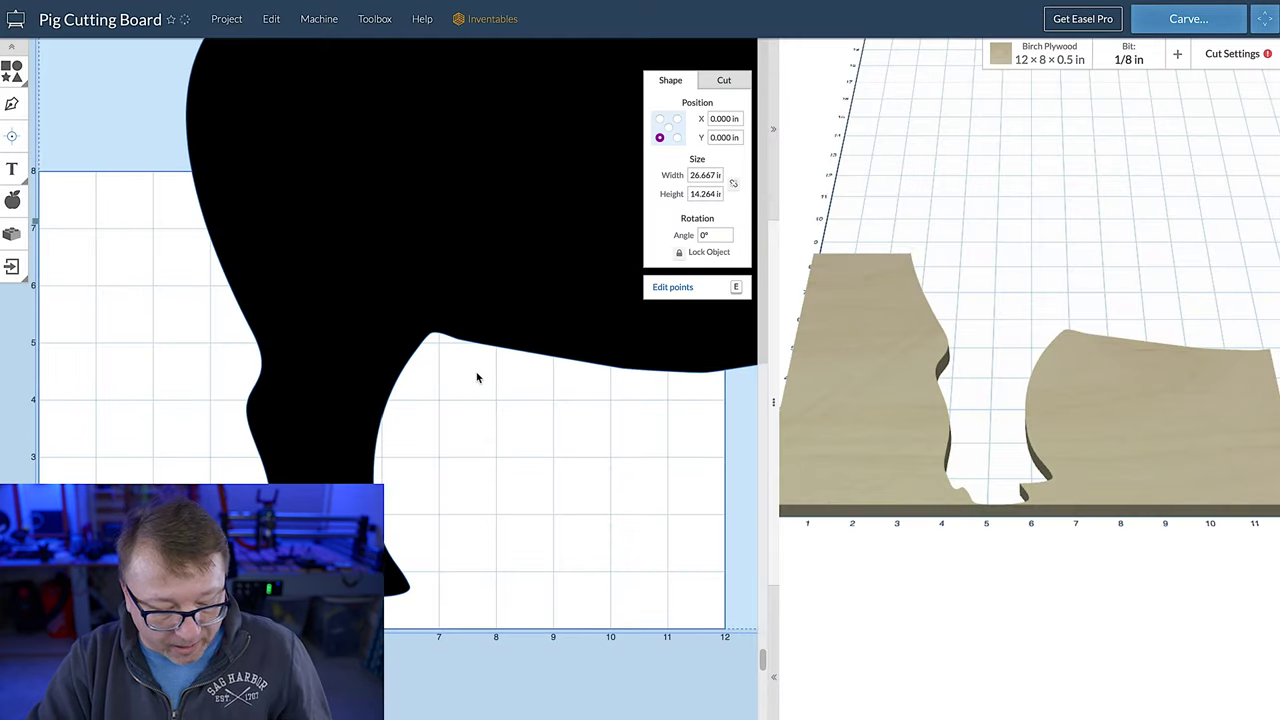
scroll(481, 377, down, 5)
scroll(477, 377, down, 3)
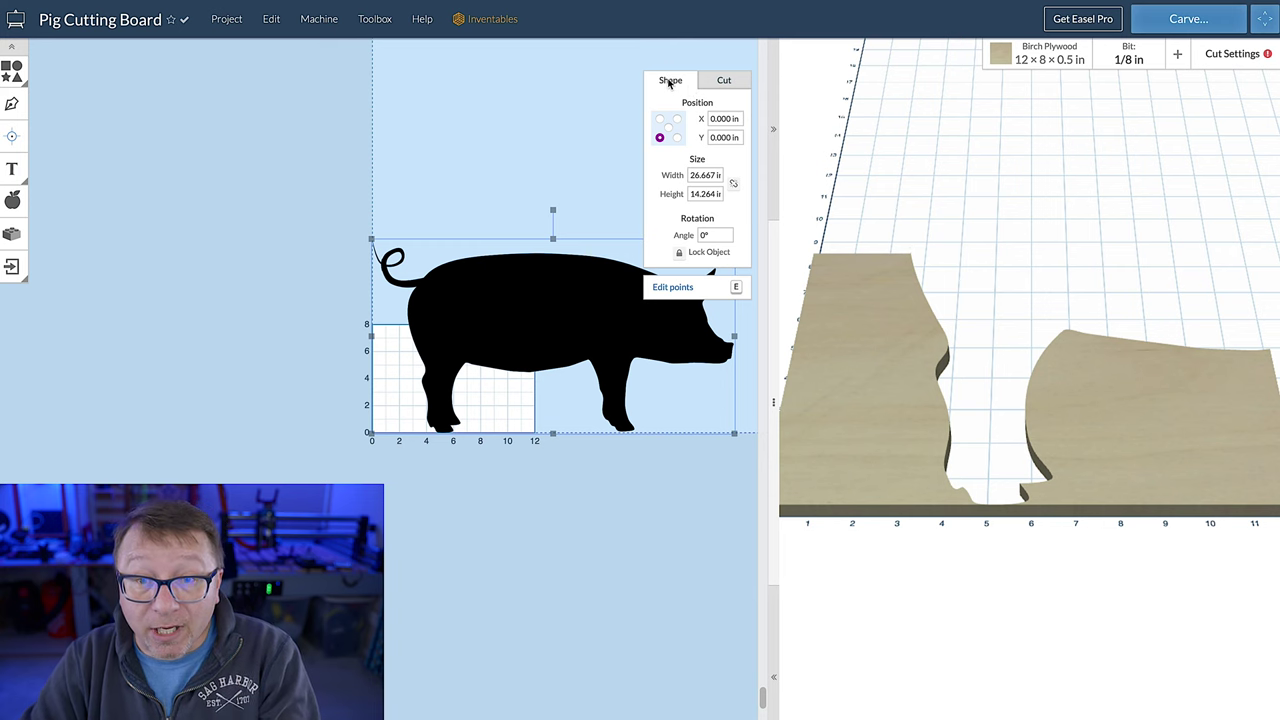
- Resize the pig to 14 in wide with locked proportions, then delete it
click(699, 175)
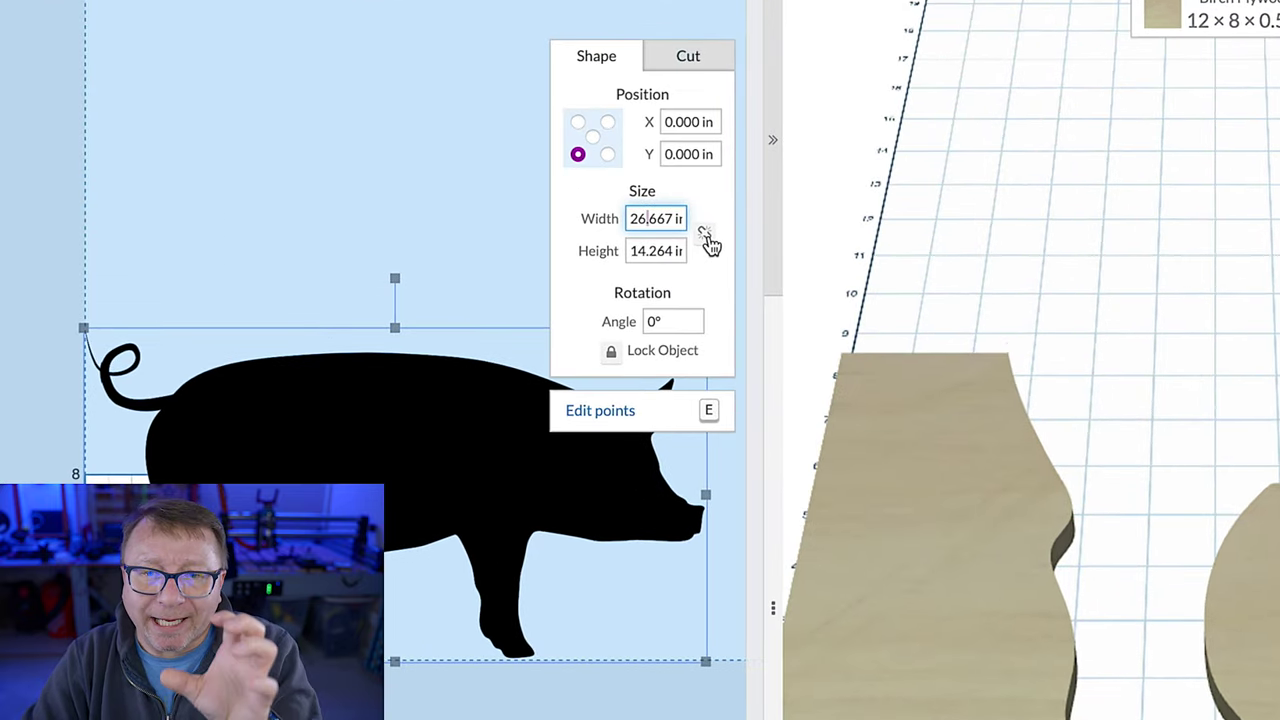
click(705, 234)
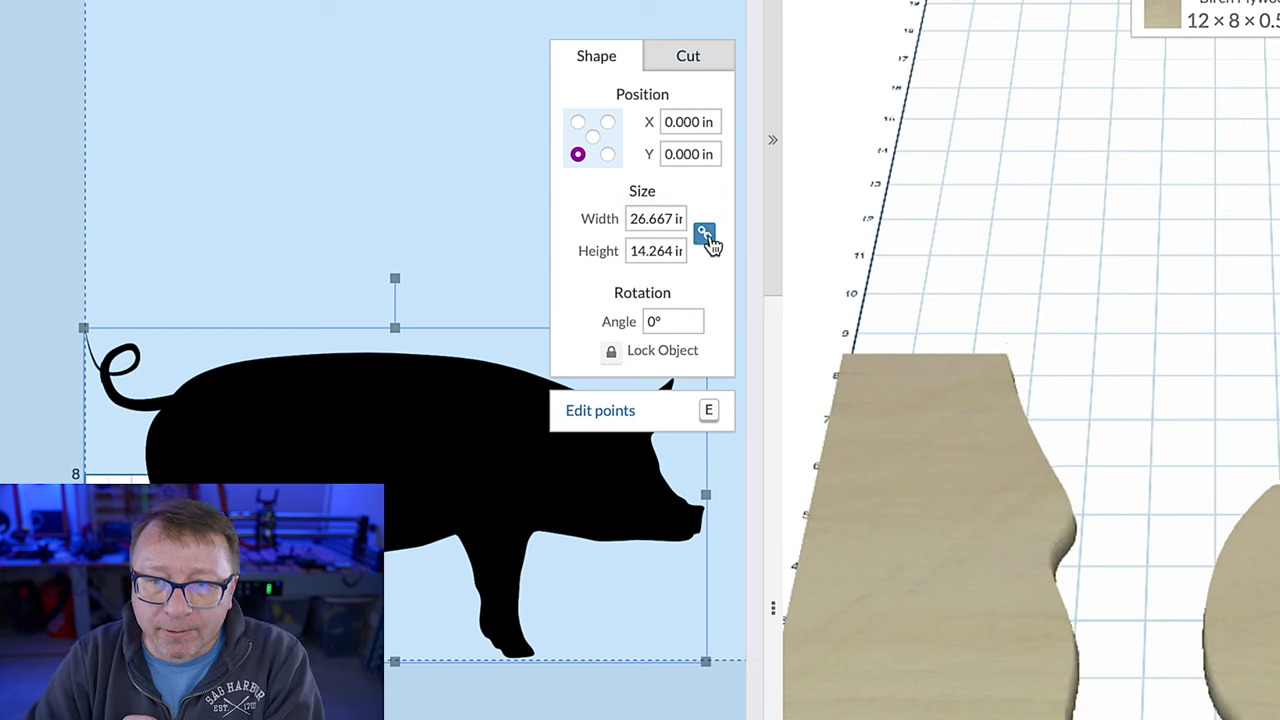
double_click(650, 212)
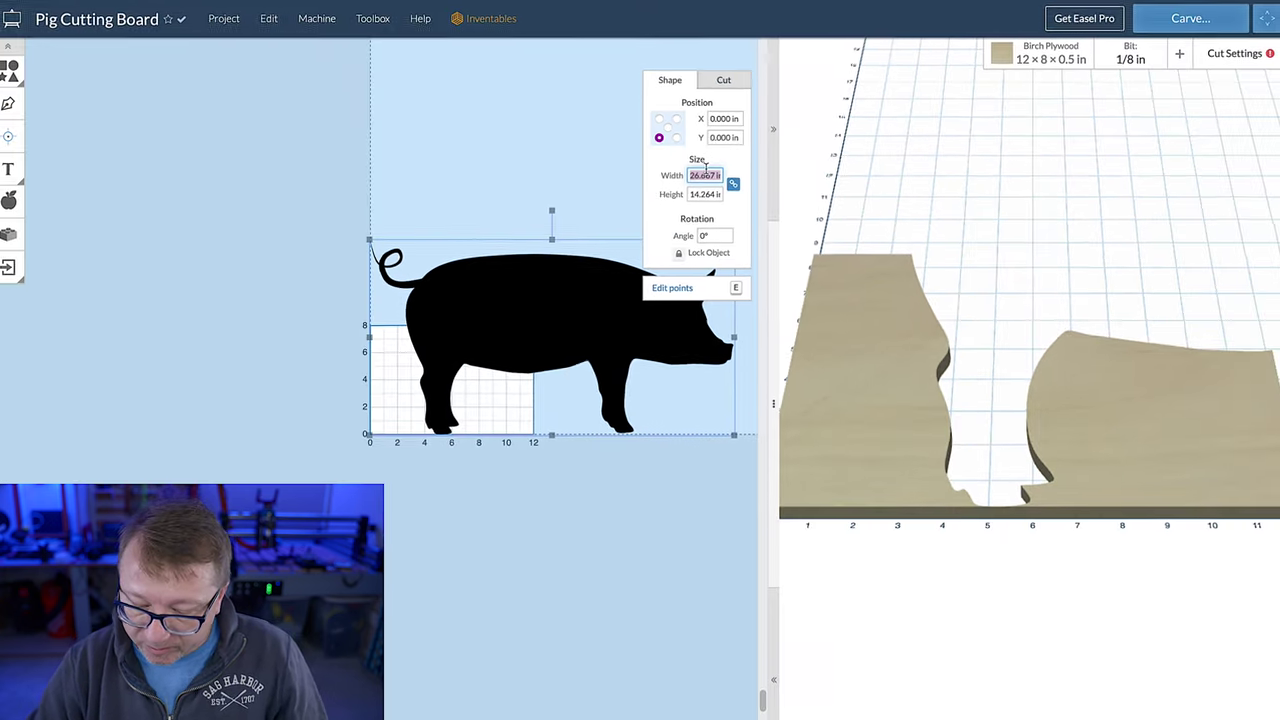
text(14)
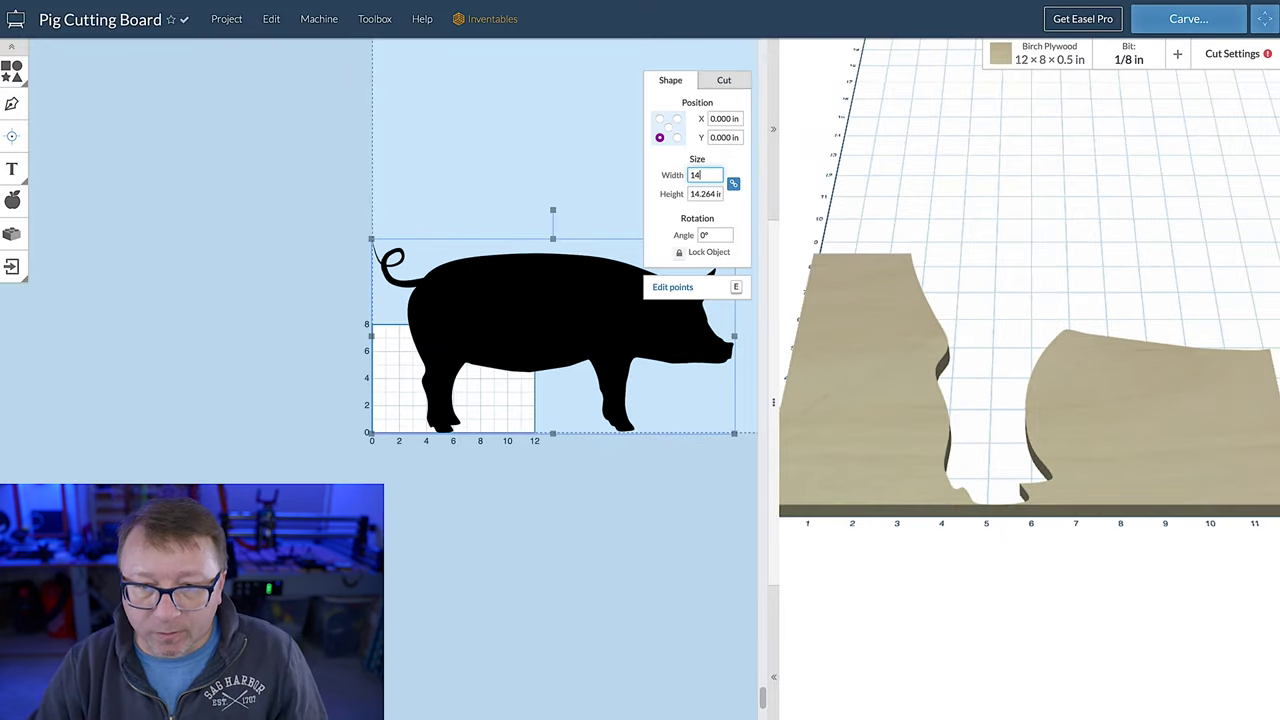
key(Tab)
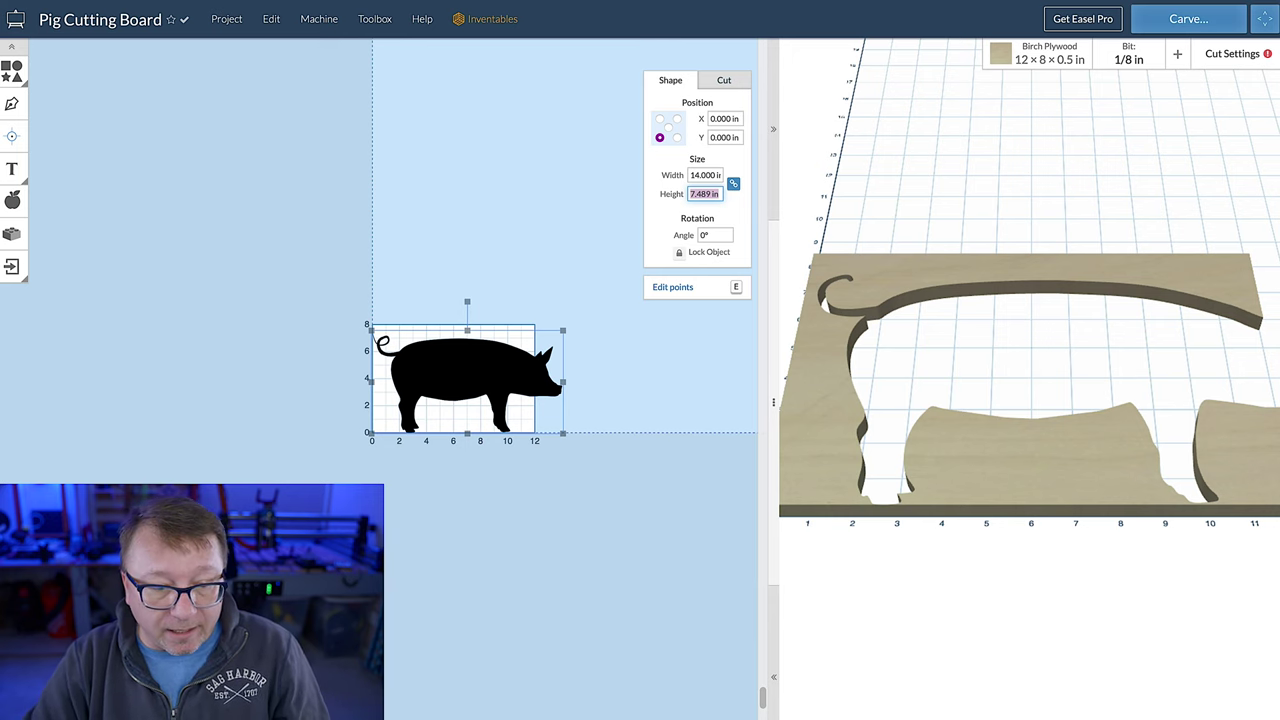
key(Delete)
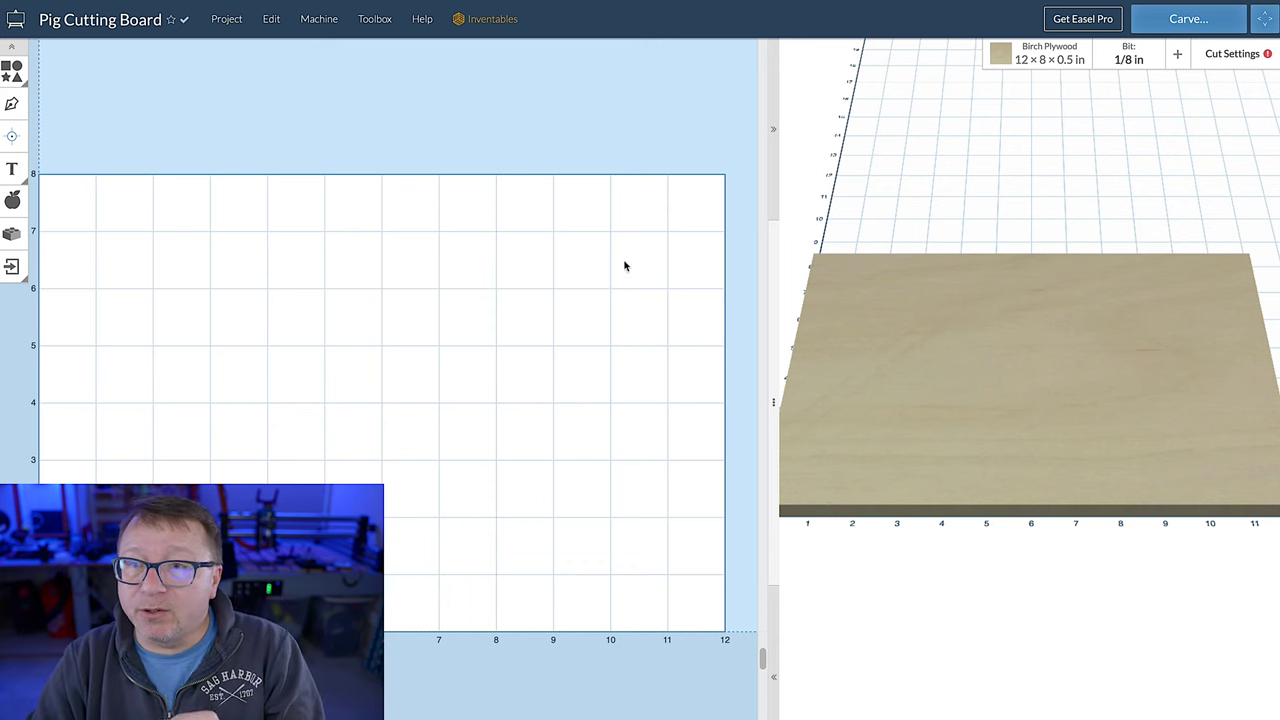
click(1034, 61)
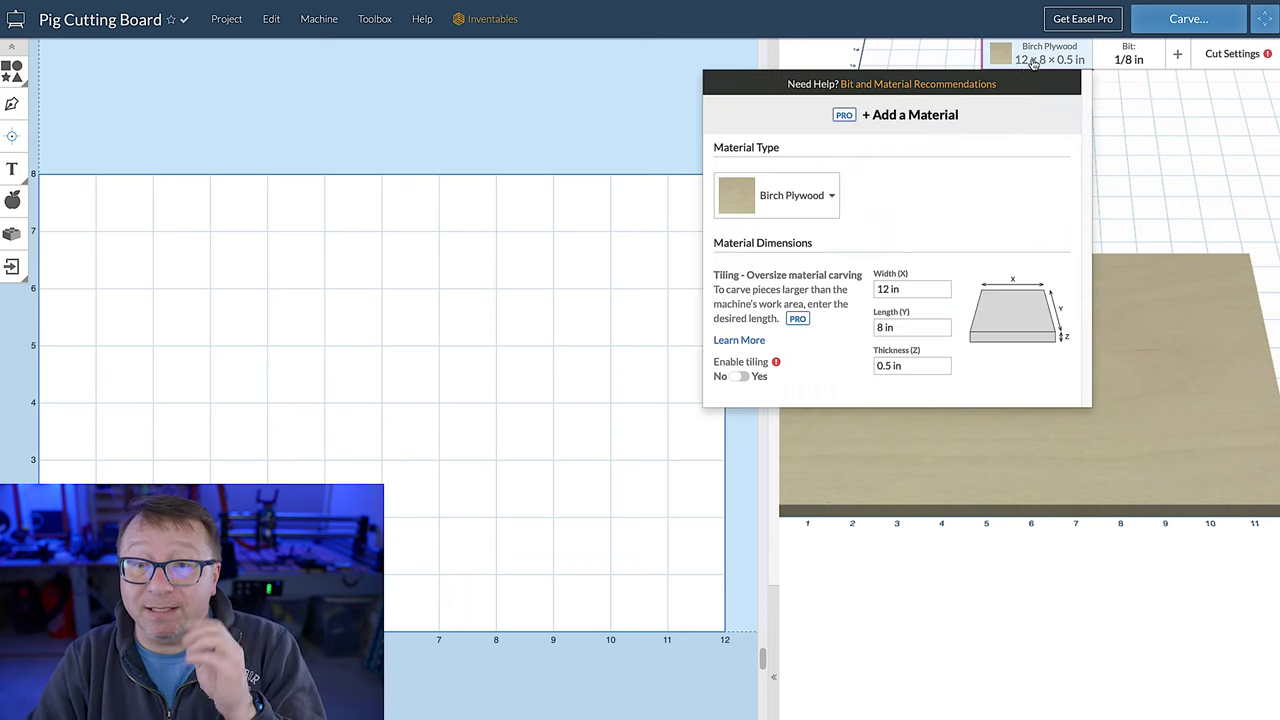
click(800, 207)
scroll(810, 340, down, 3)
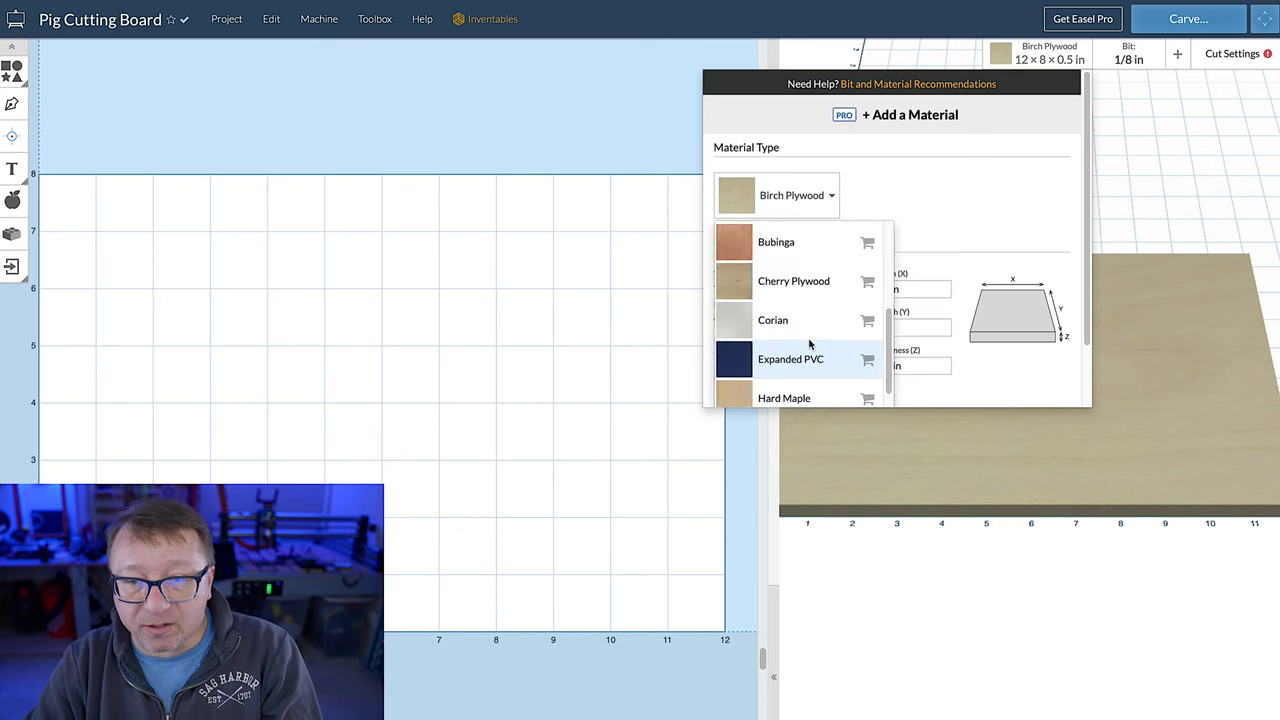
scroll(810, 344, down, 5)
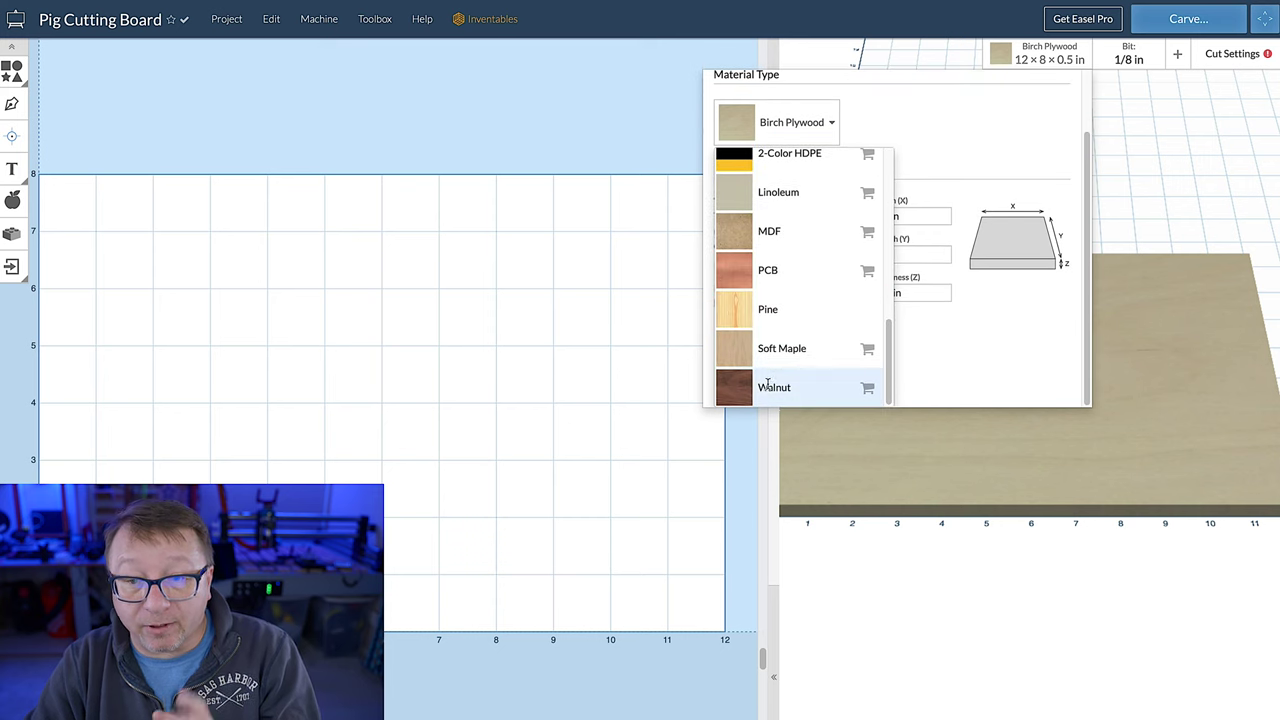
click(770, 387)
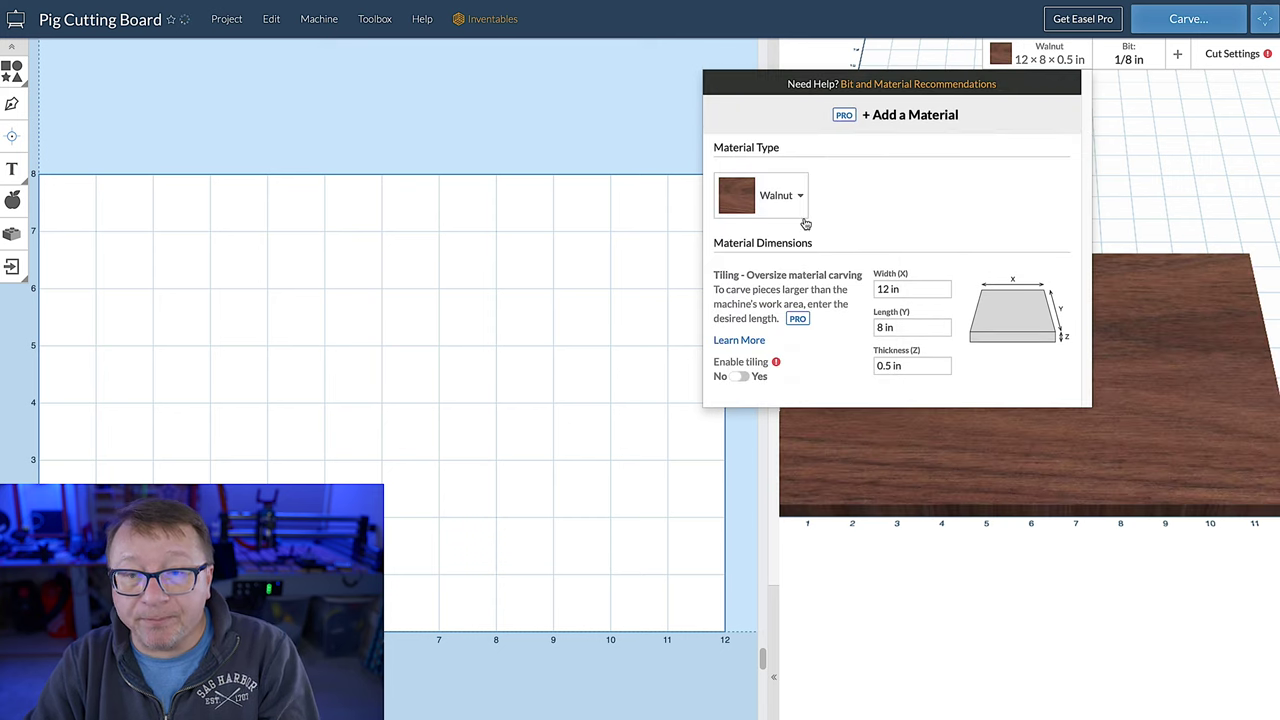
click(913, 289)
text(24)
click(874, 326)
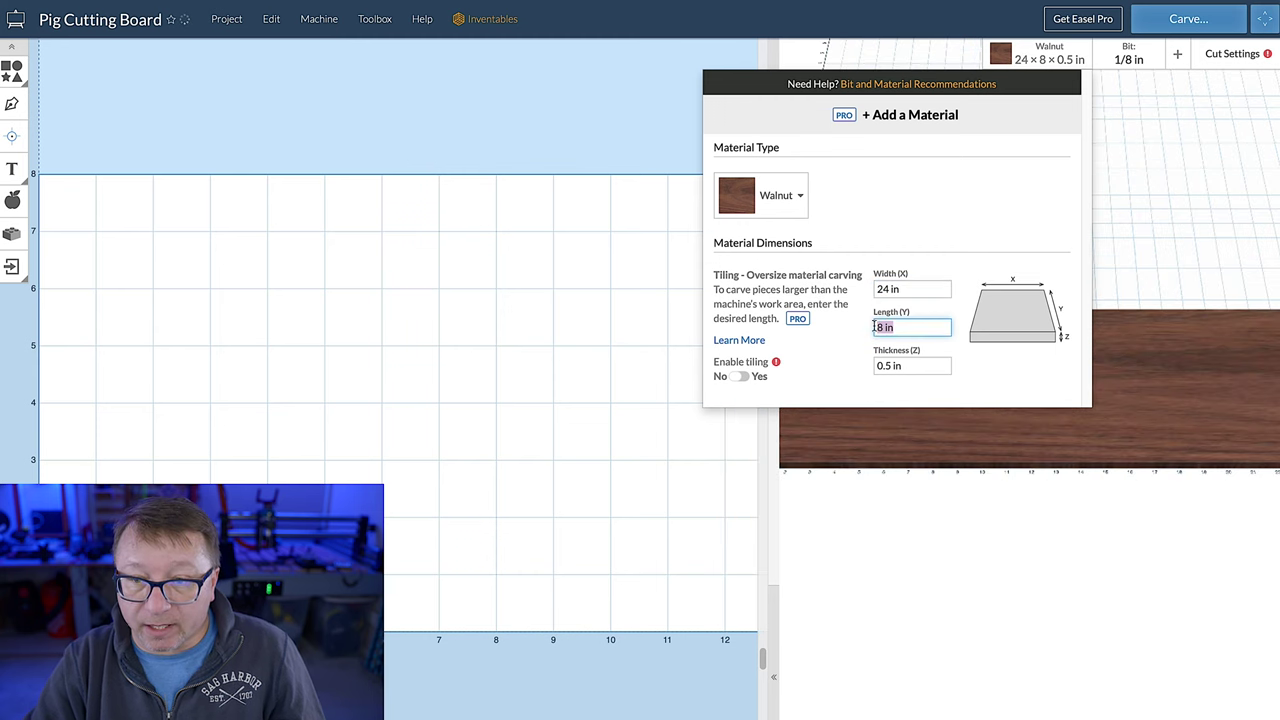
click(918, 366)
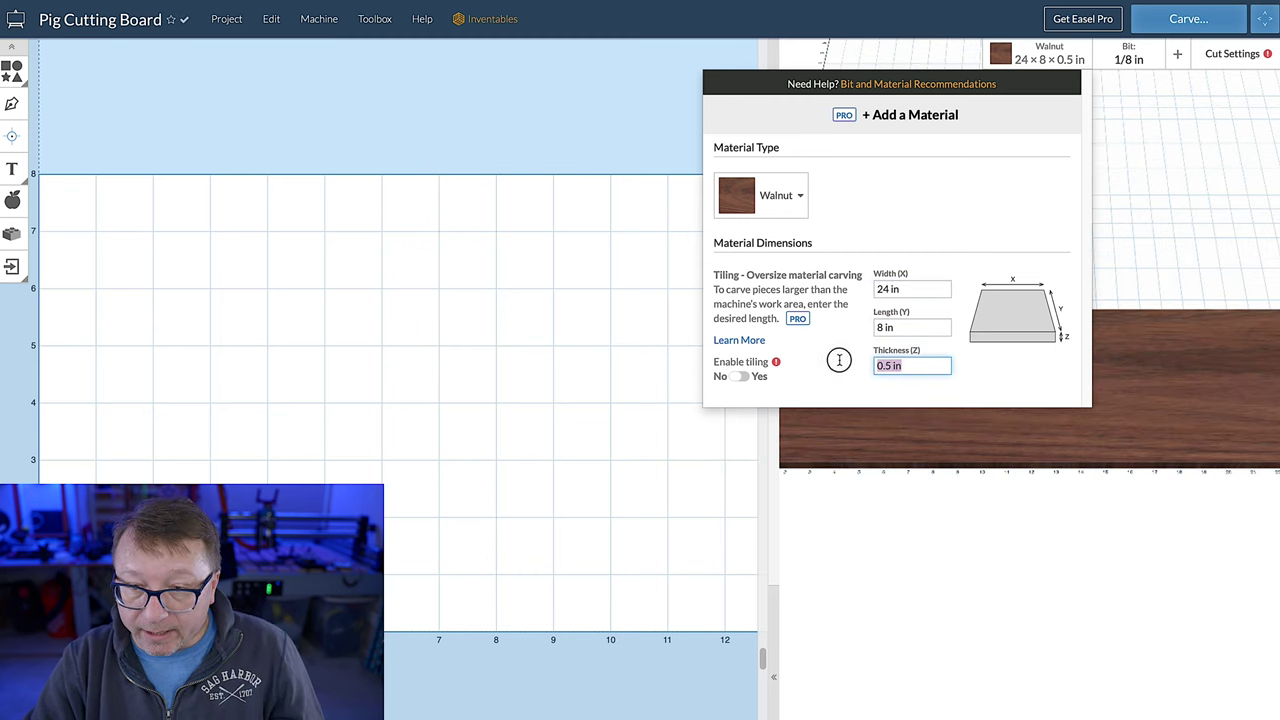
text(.123)
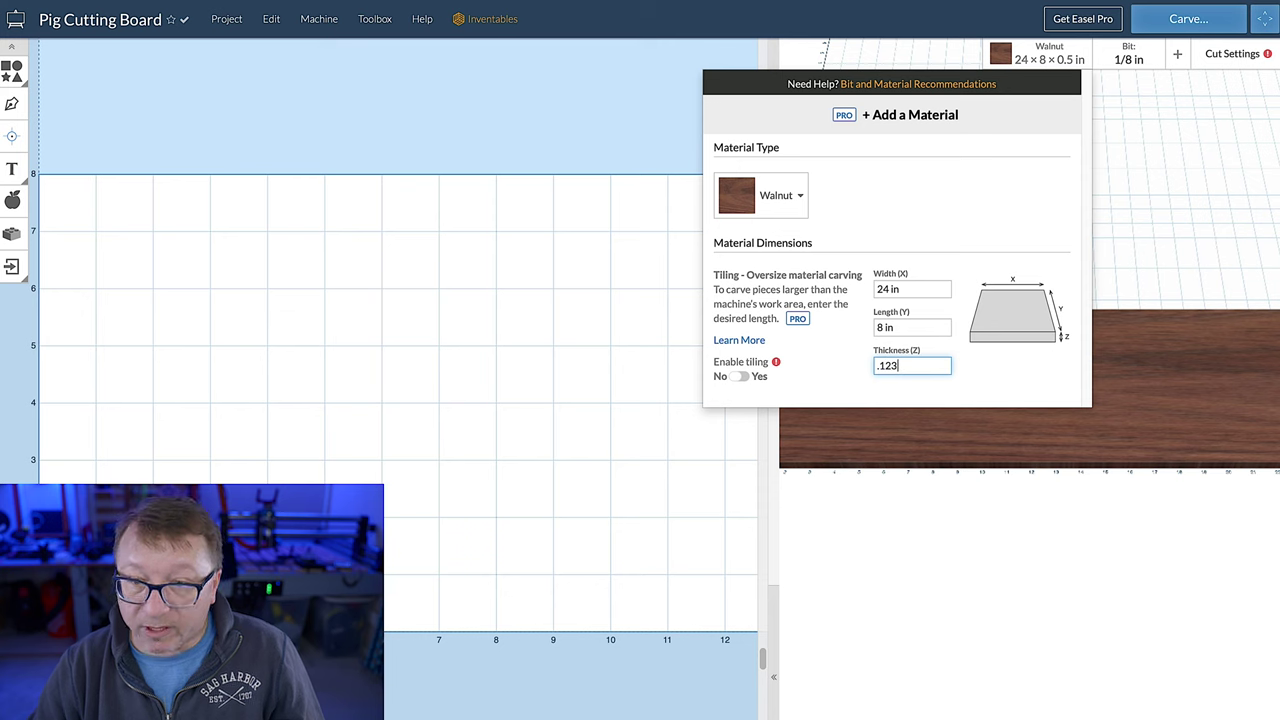
key(Return)
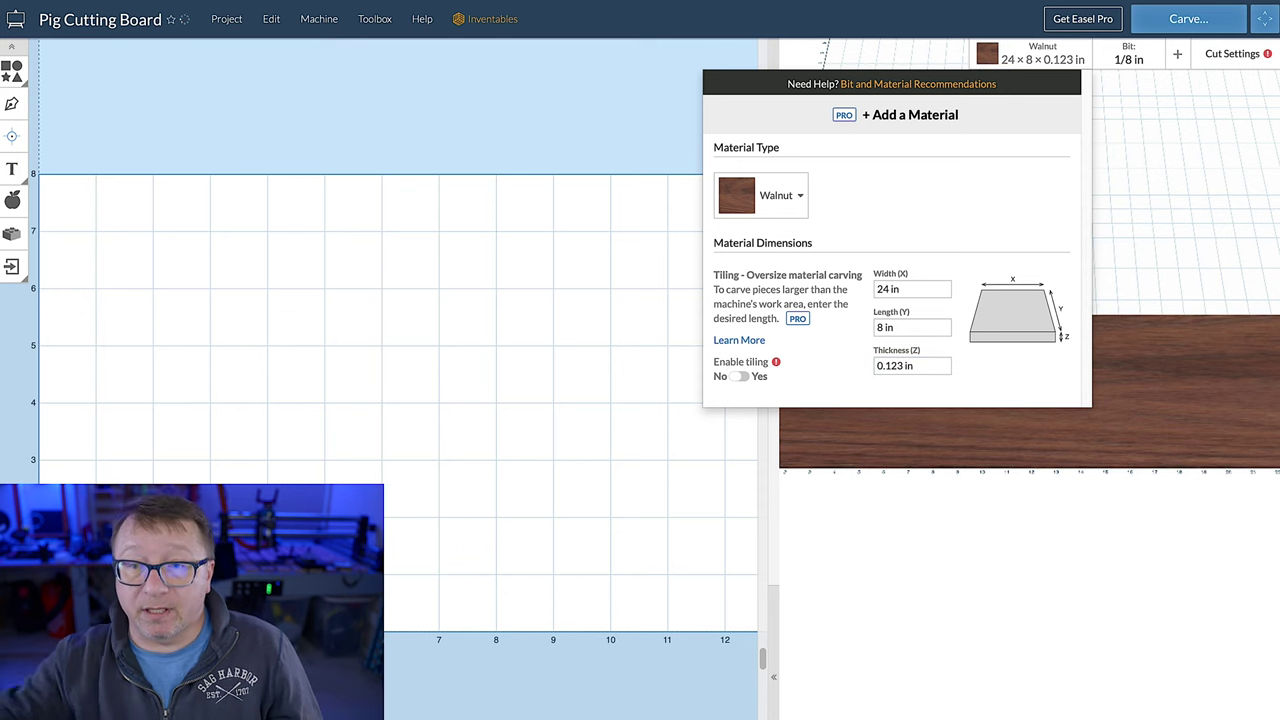
click(1060, 60)
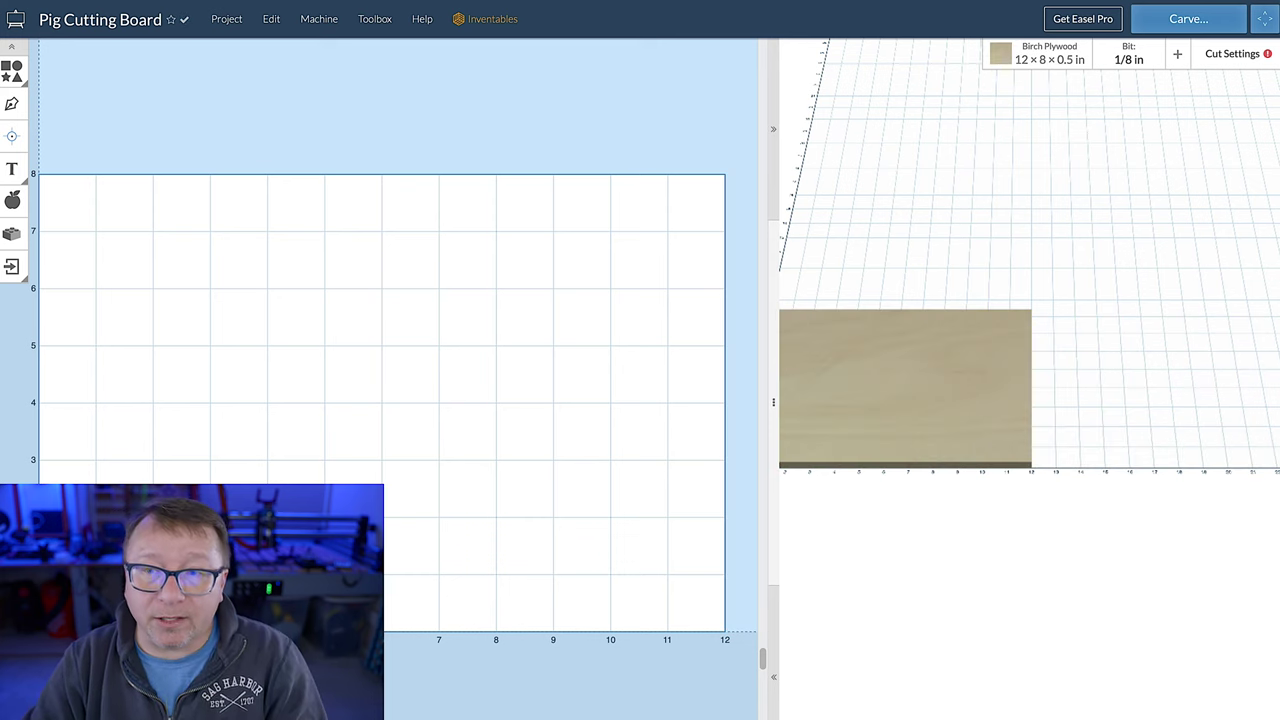
- Change the workpiece material to Hard Maple
click(1045, 61)
click(834, 197)
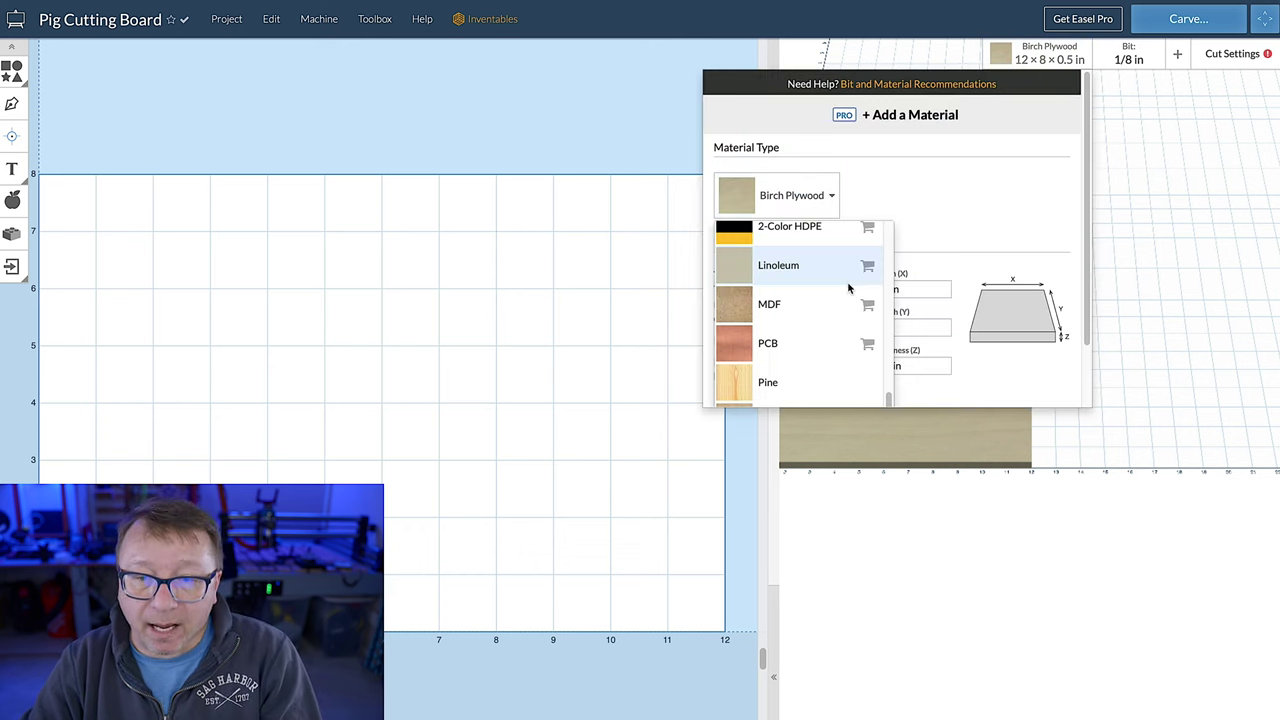
scroll(835, 310, down, 2)
scroll(812, 320, up, 4)
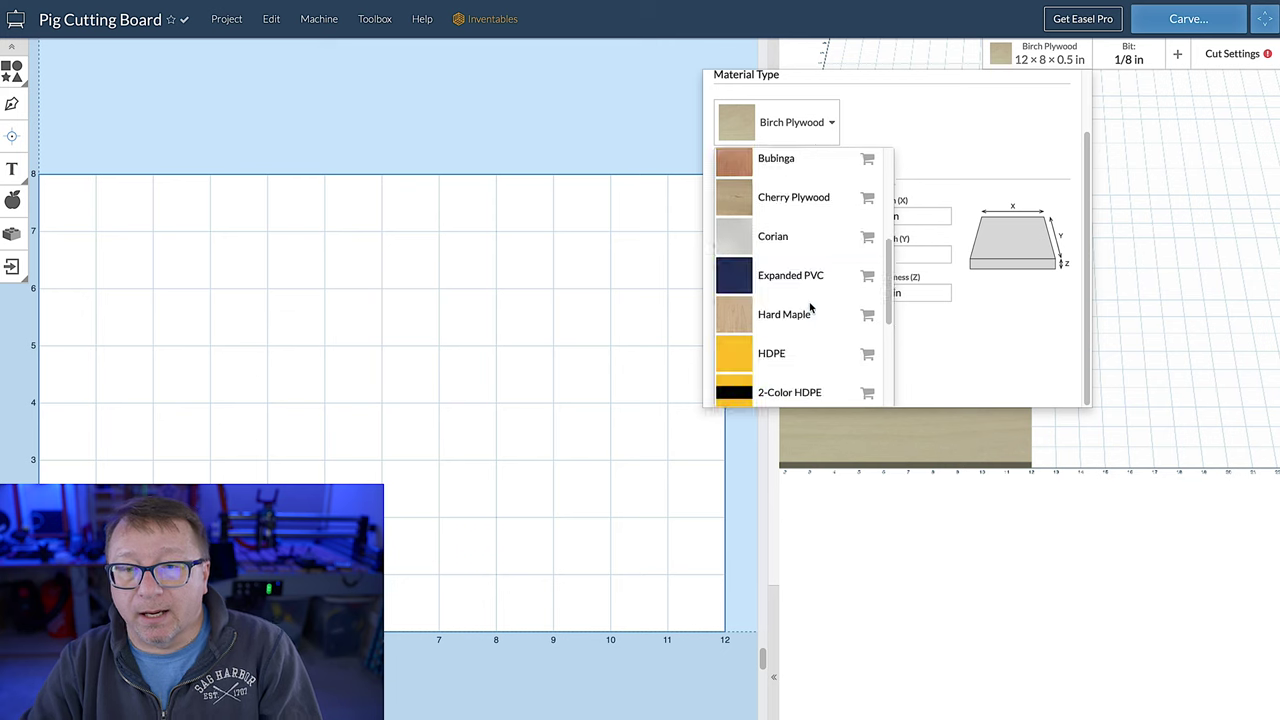
scroll(811, 307, up, 3)
scroll(811, 307, down, 3)
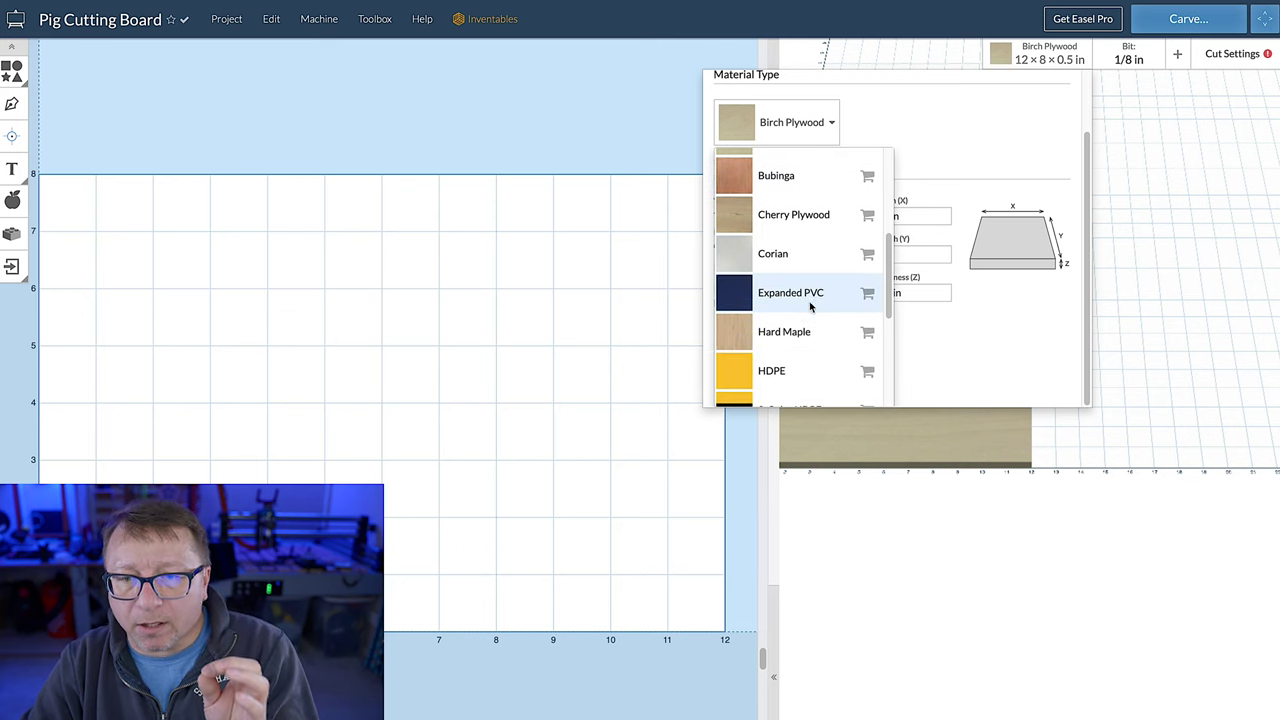
click(782, 330)
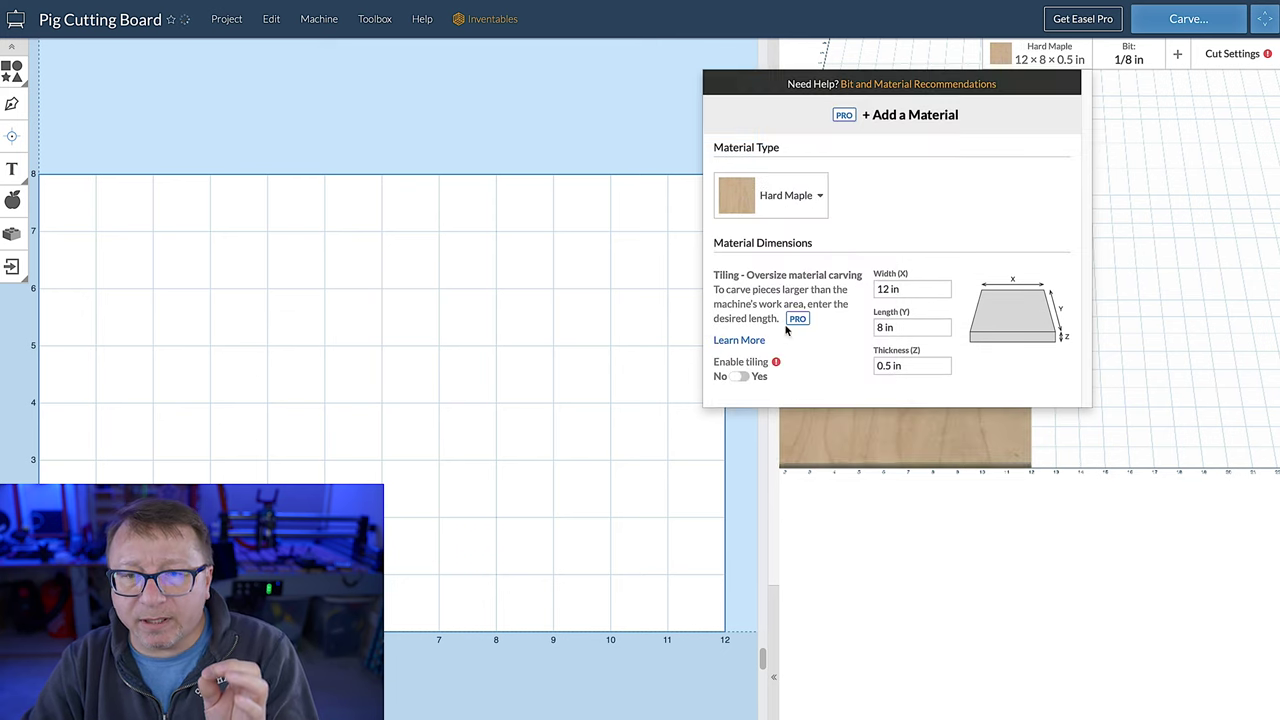
- Set the board size to 20 × 12 × 1.5 in
click(938, 288)
text(20)
key(Tab)
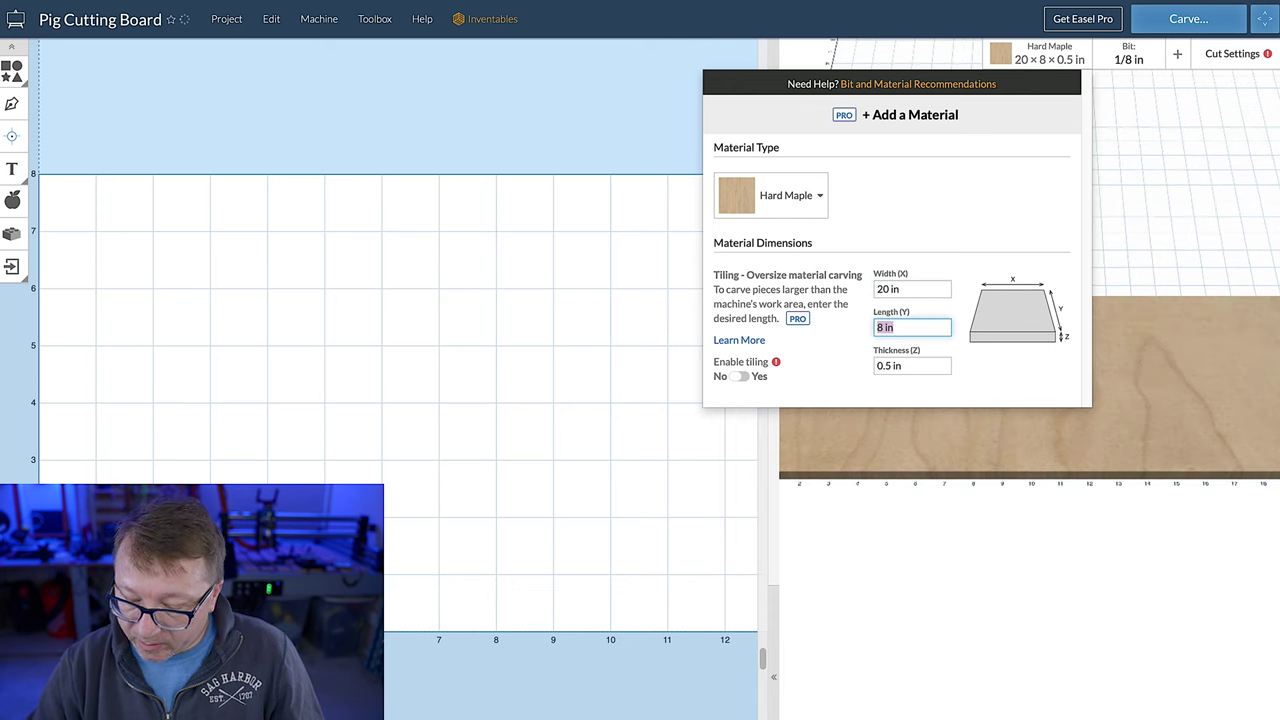
text(12)
key(Tab)
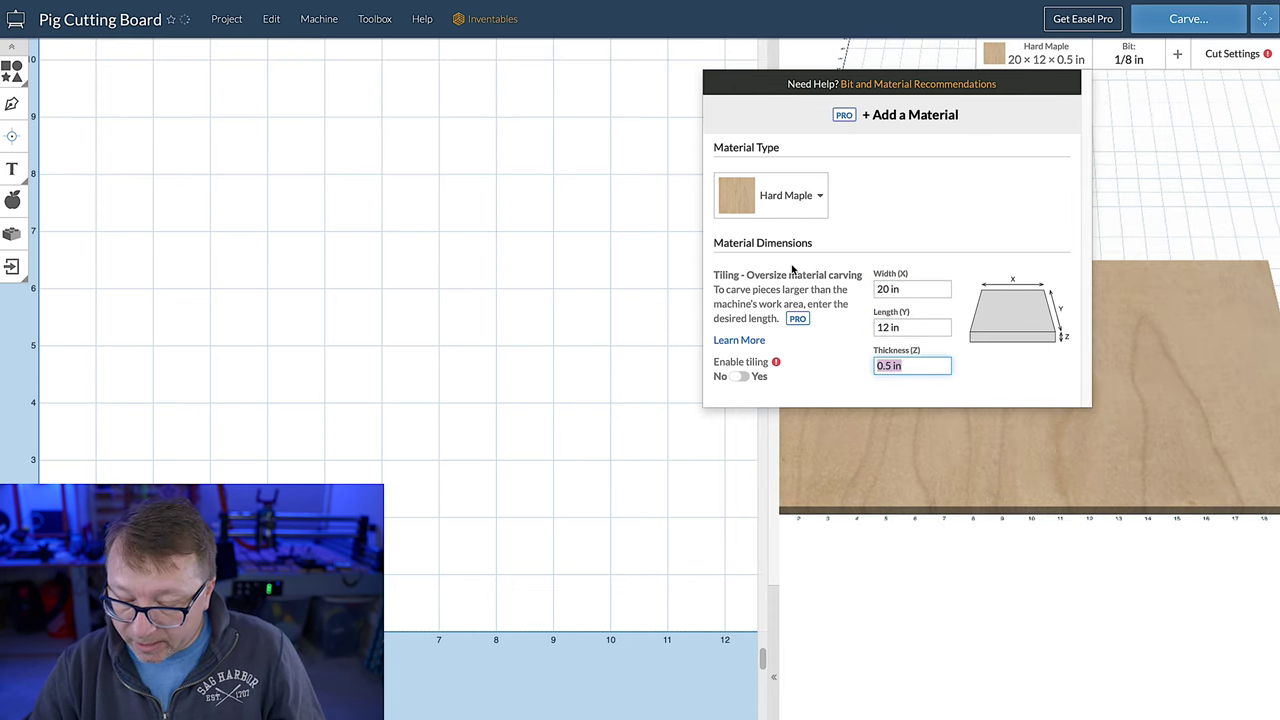
text(1.5)
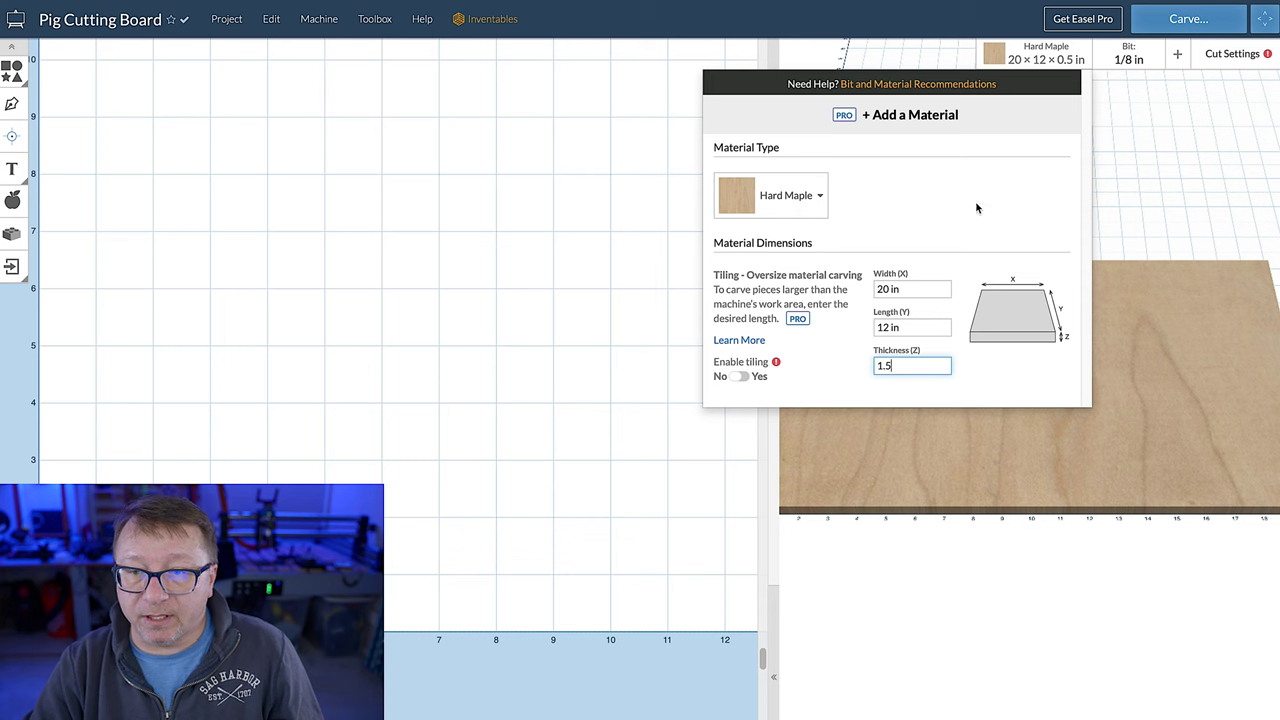
click(975, 201)
click(1062, 54)
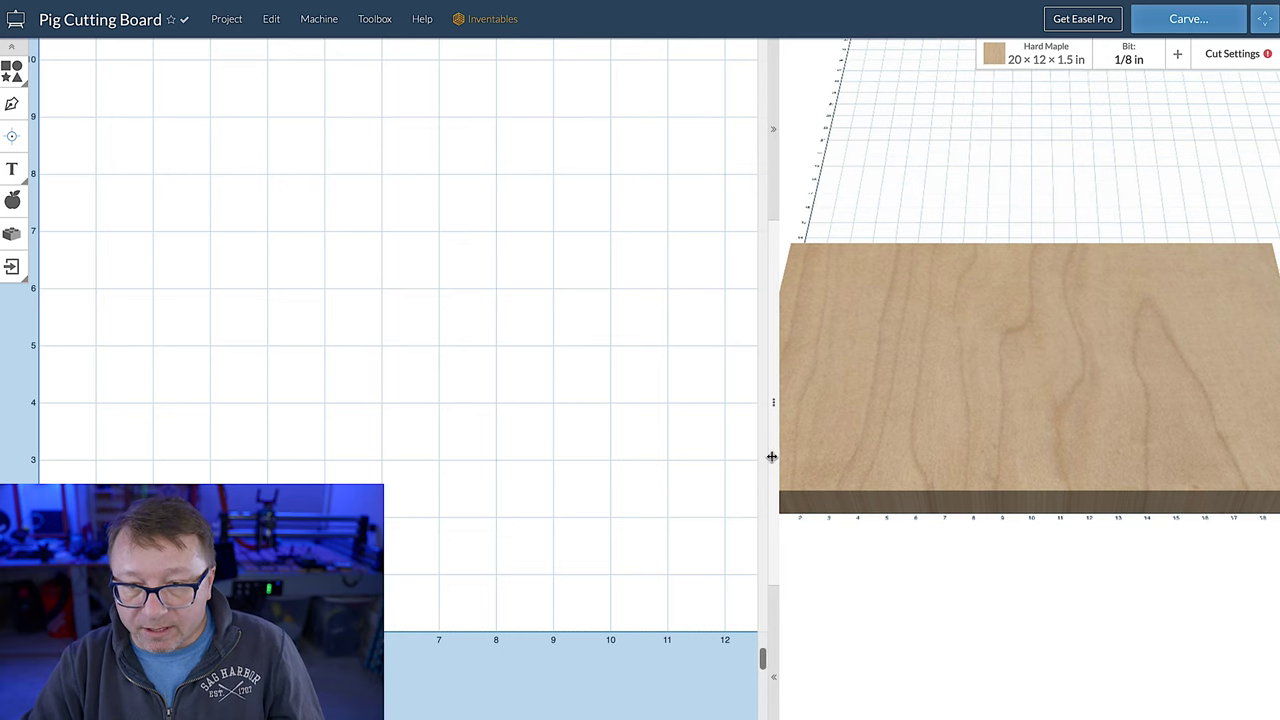
- Widen the 3D preview and orbit the board to a lower viewing angle
drag(769, 407, 560, 428)
drag(914, 351, 909, 306)
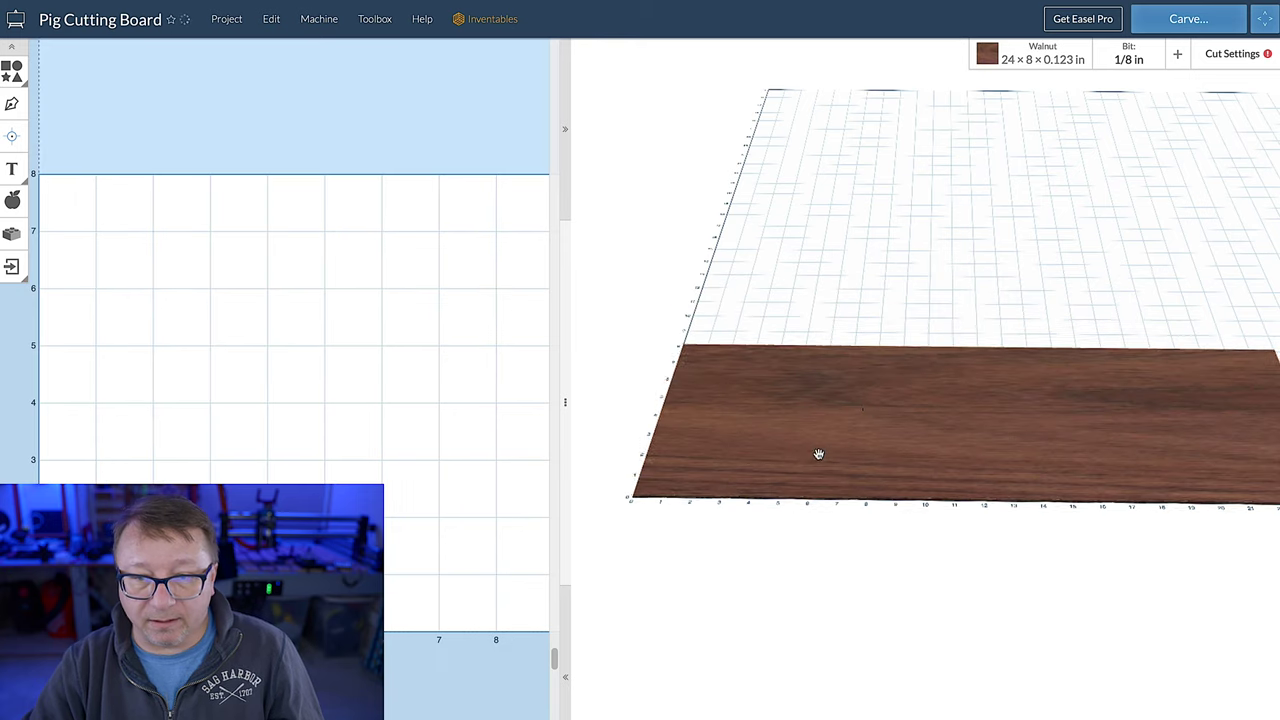
drag(820, 451, 880, 374)
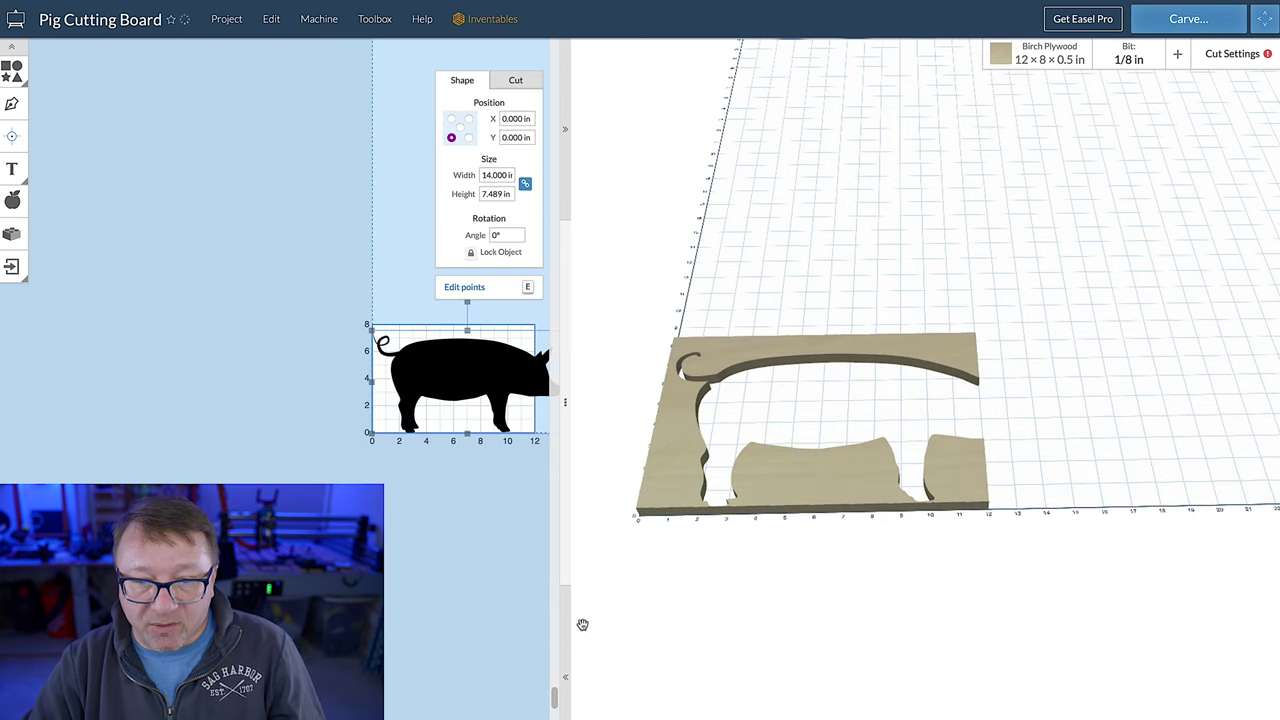
- Widen the design canvas and zoom in on the black pig silhouette
drag(564, 401, 1057, 390)
scroll(726, 348, up, 5)
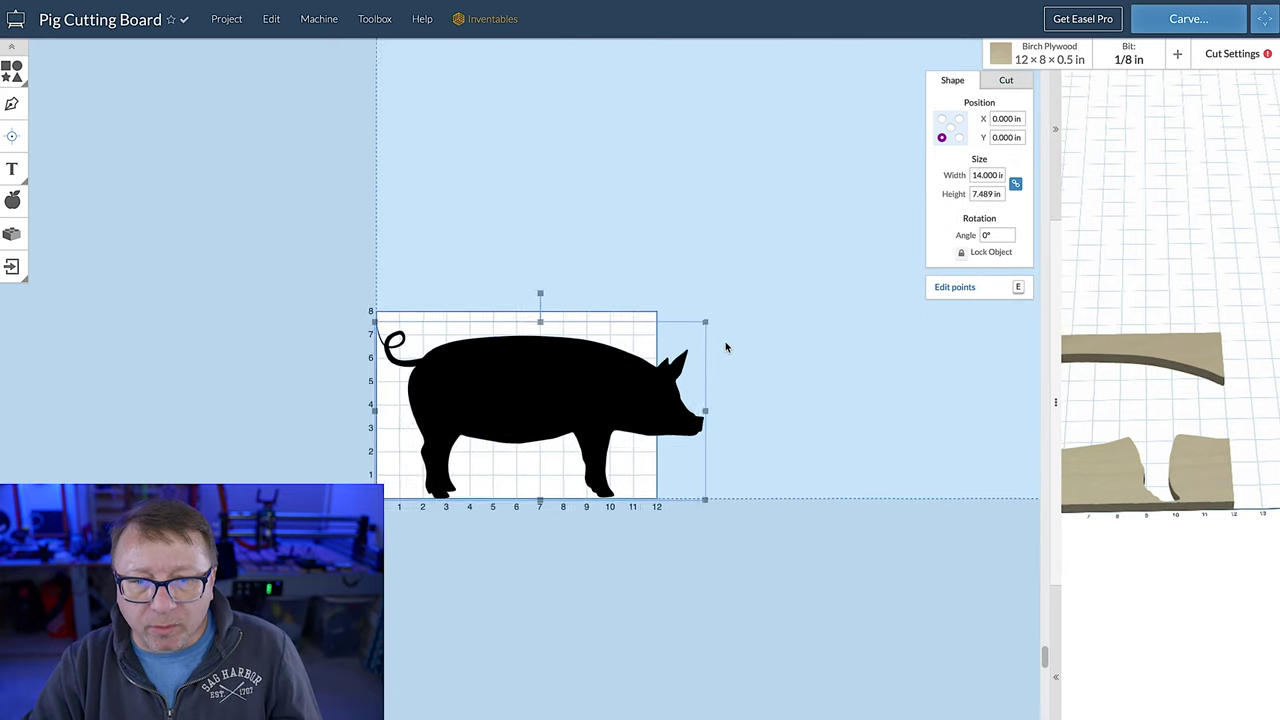
scroll(718, 343, up, 1)
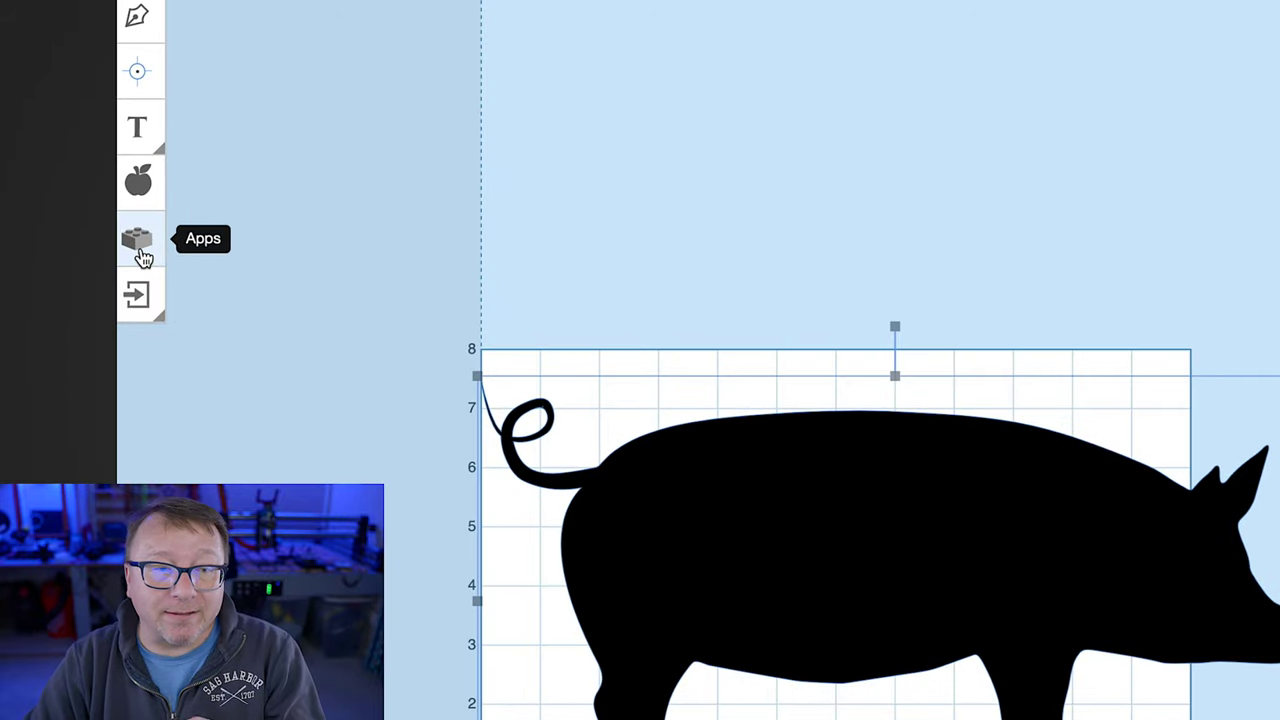
- Launch the Inlay Generator app from the App Library for the pig design
click(139, 243)
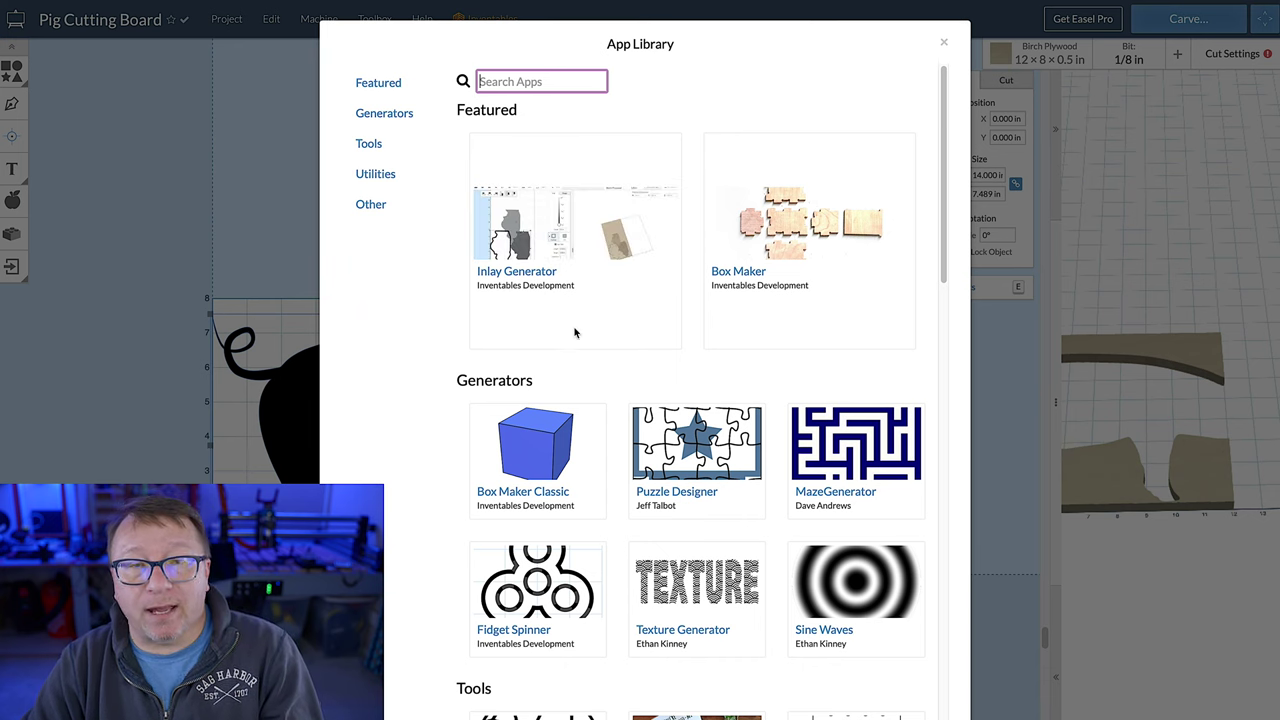
scroll(757, 480, down, 3)
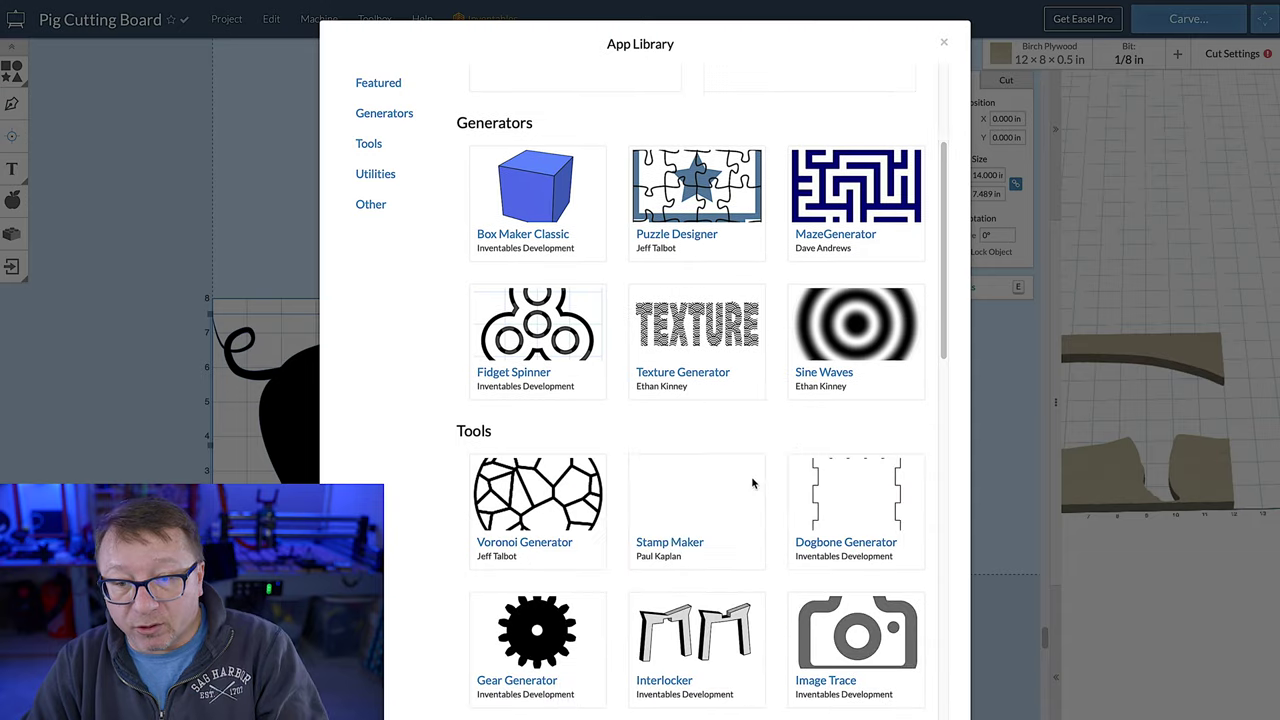
scroll(800, 385, down, 3)
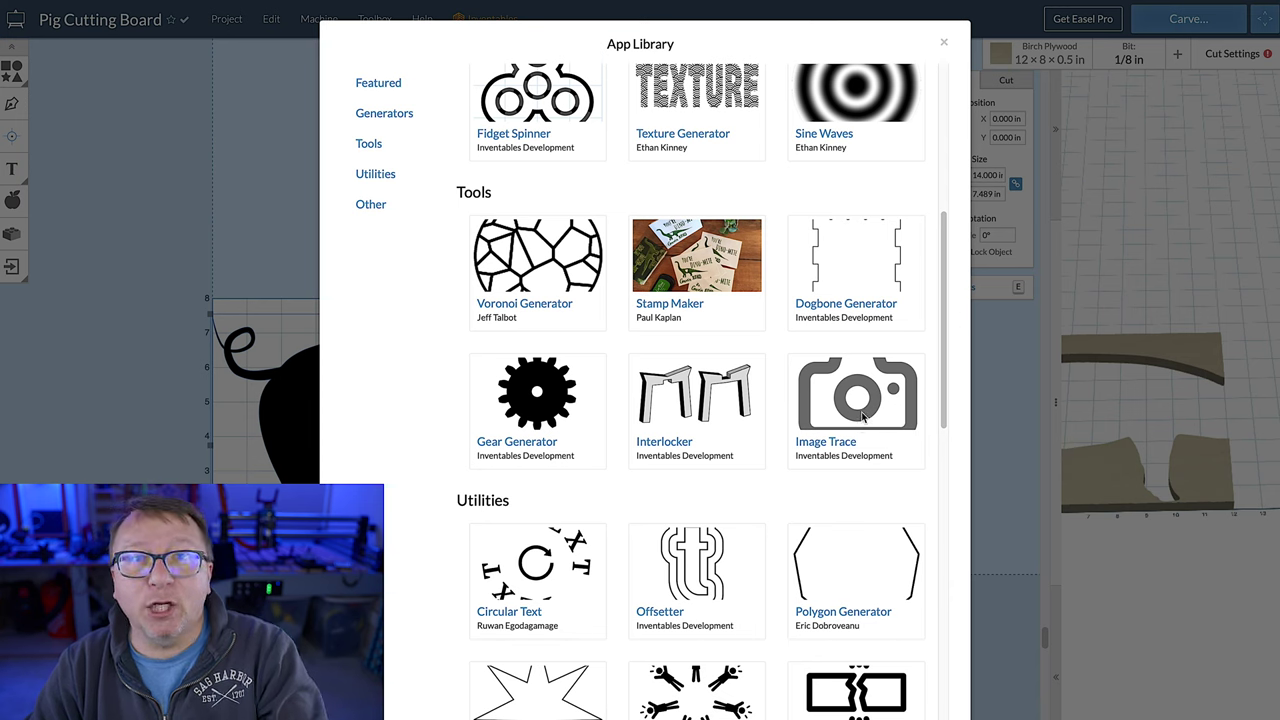
scroll(858, 440, down, 2)
scroll(857, 447, up, 10)
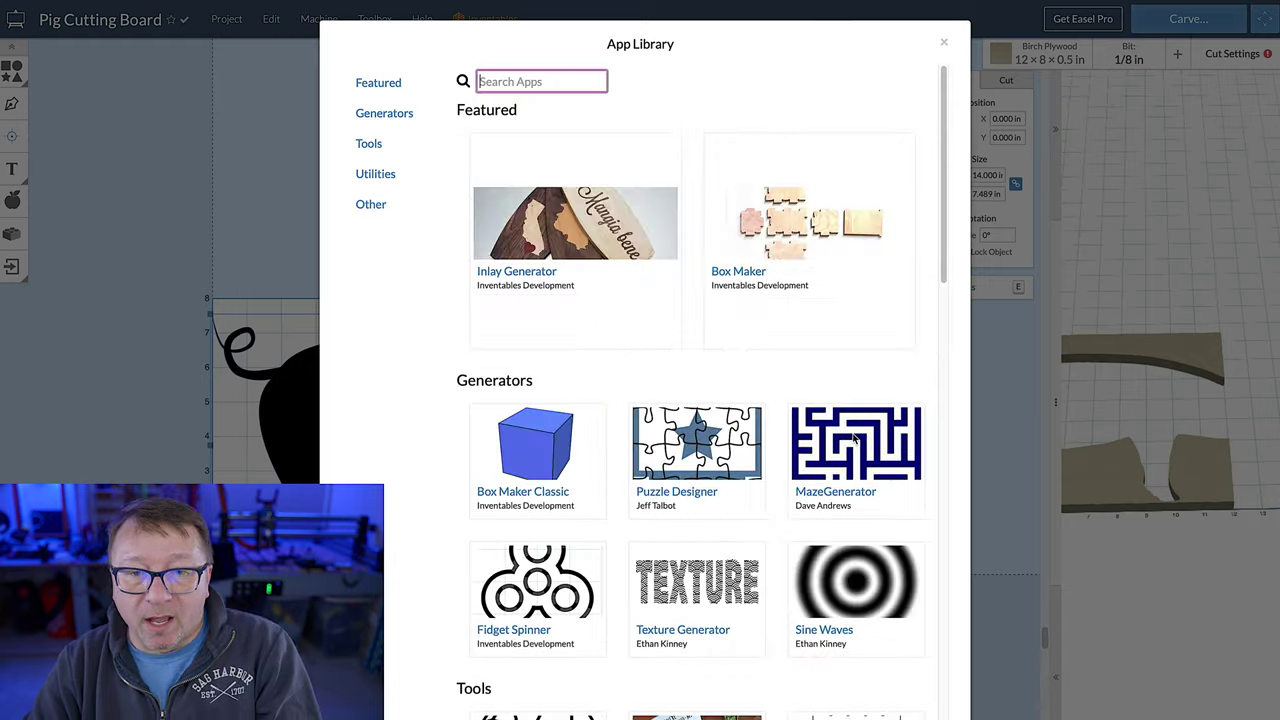
click(507, 276)
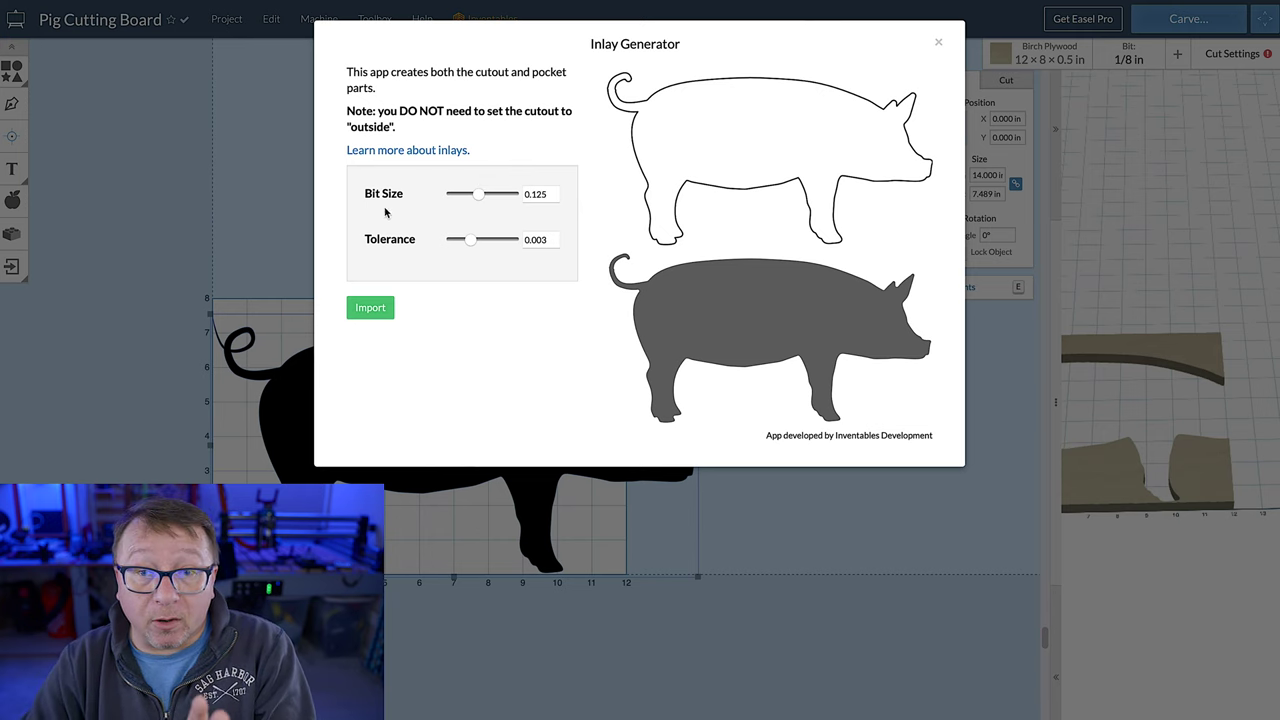
- Import the generated pig cutout outline and pocket pig onto the canvas
click(369, 308)
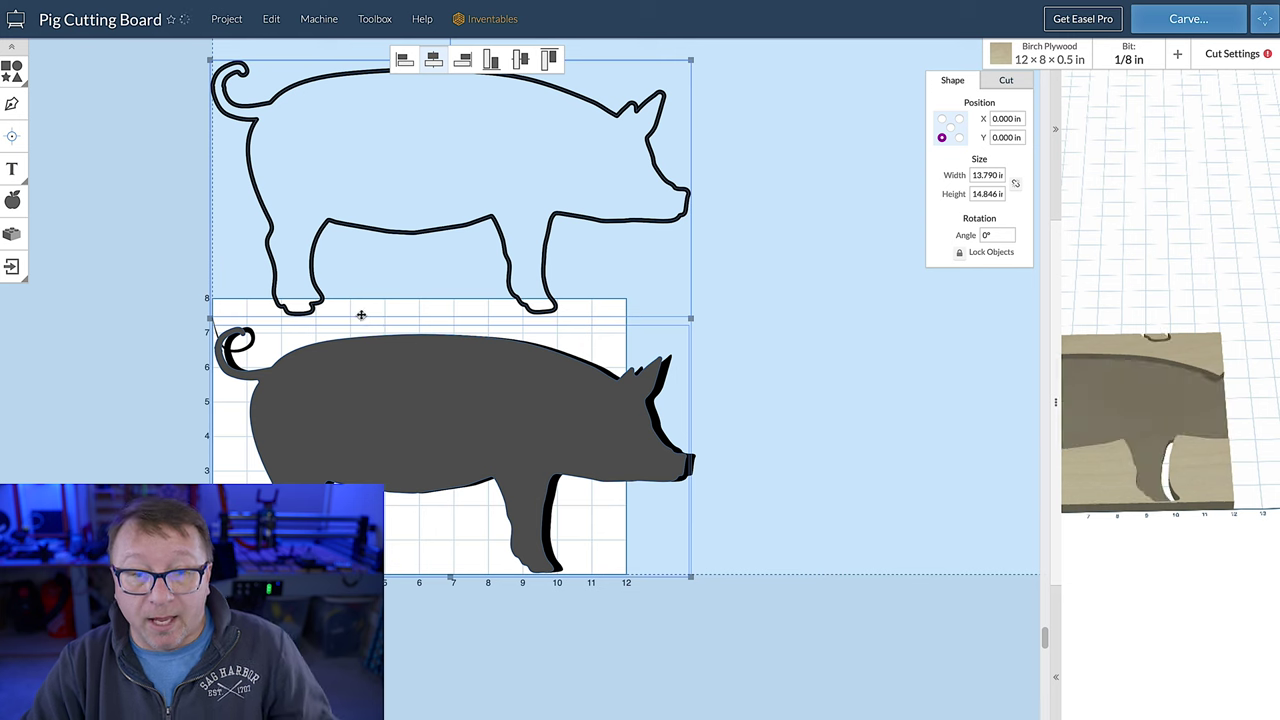
- Delete the extra outline pig, then move the black pocket pig from Walnut to Hard Maple
scroll(481, 341, down, 2)
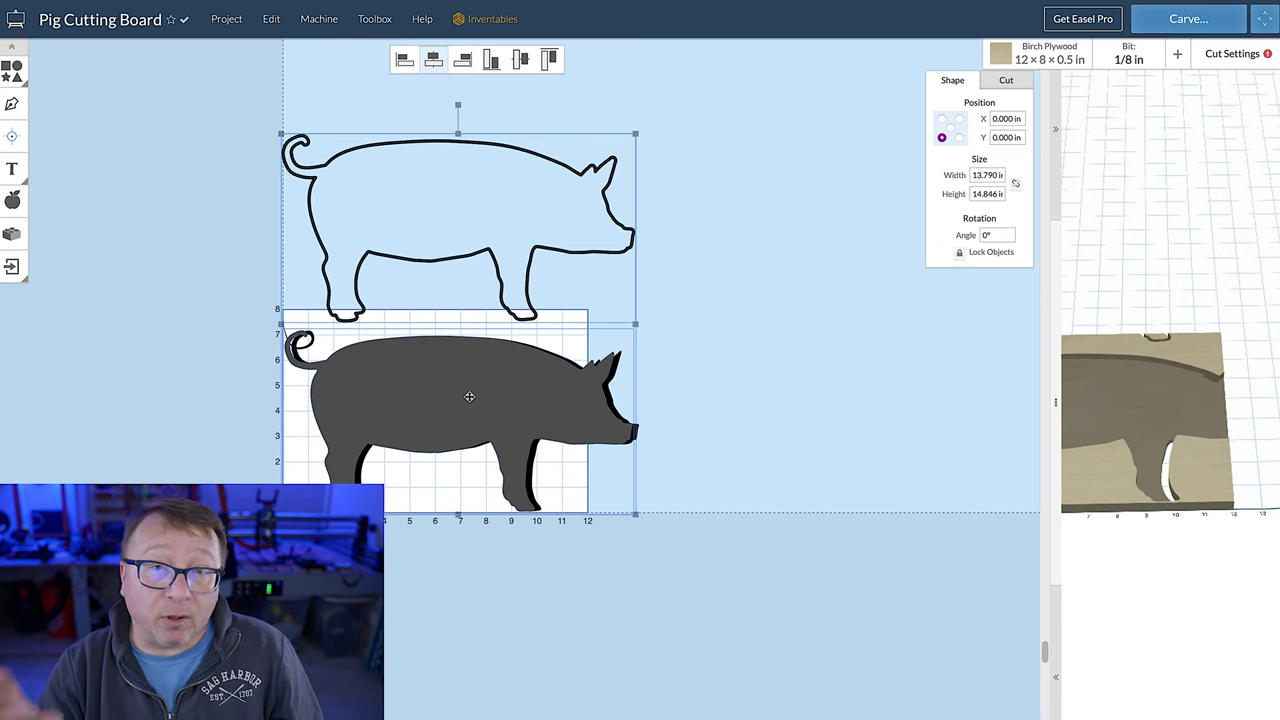
key(Delete)
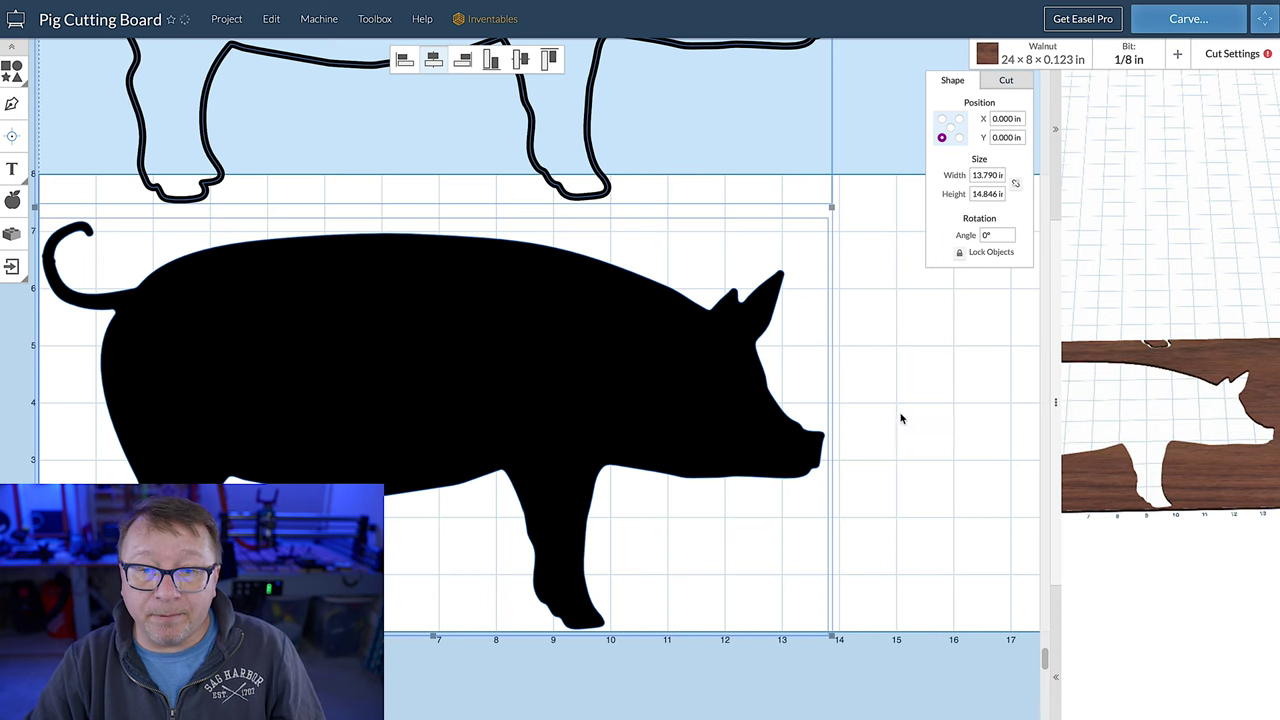
click(903, 417)
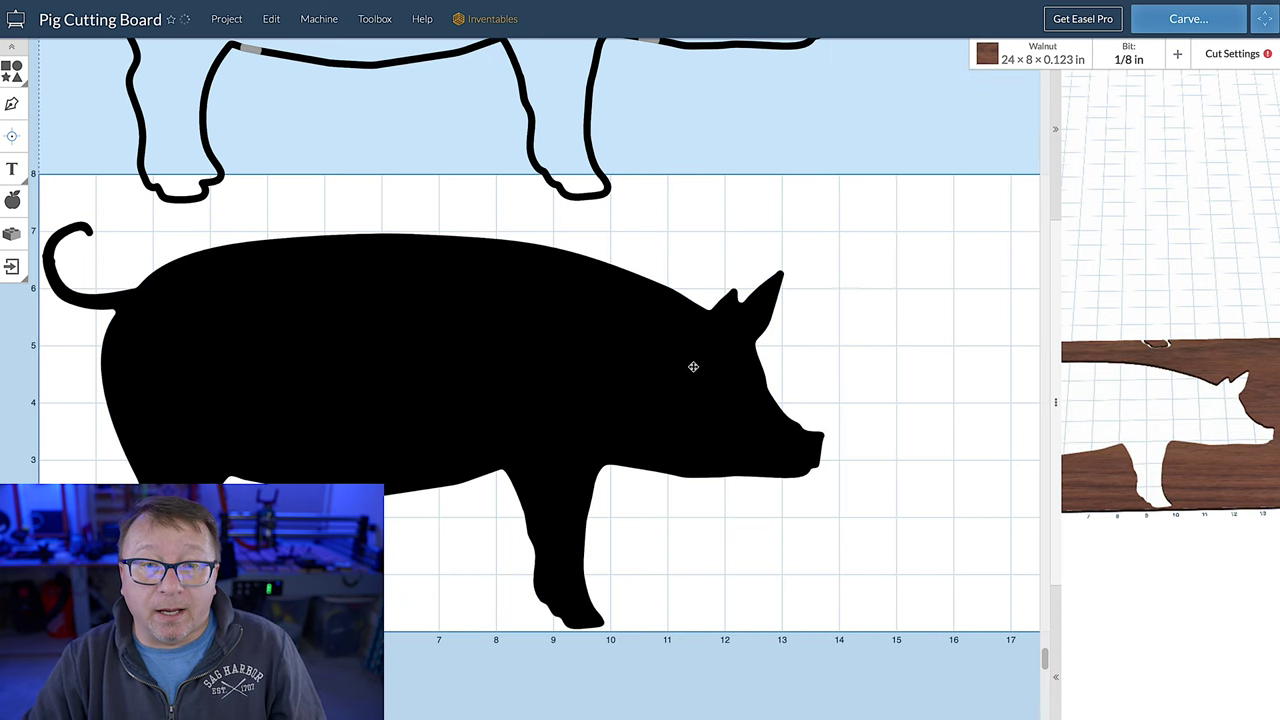
scroll(655, 350, up, 2)
scroll(655, 350, up, 3)
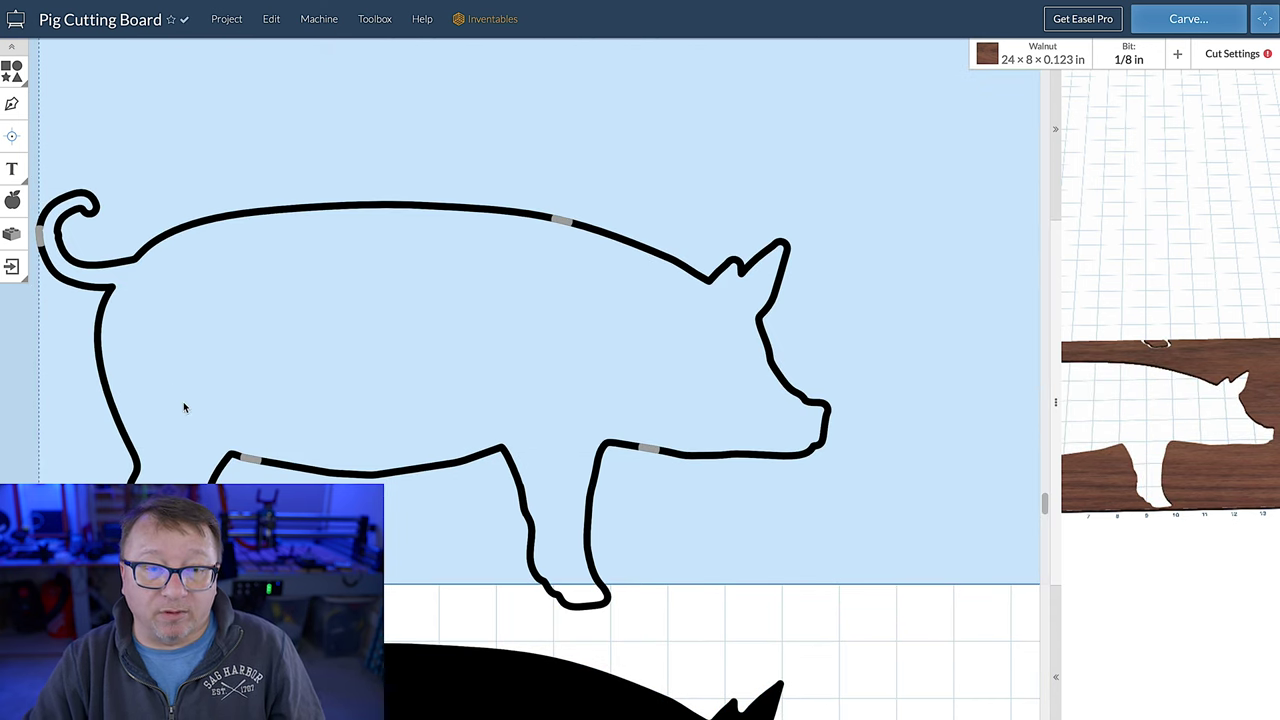
scroll(490, 510, down, 3)
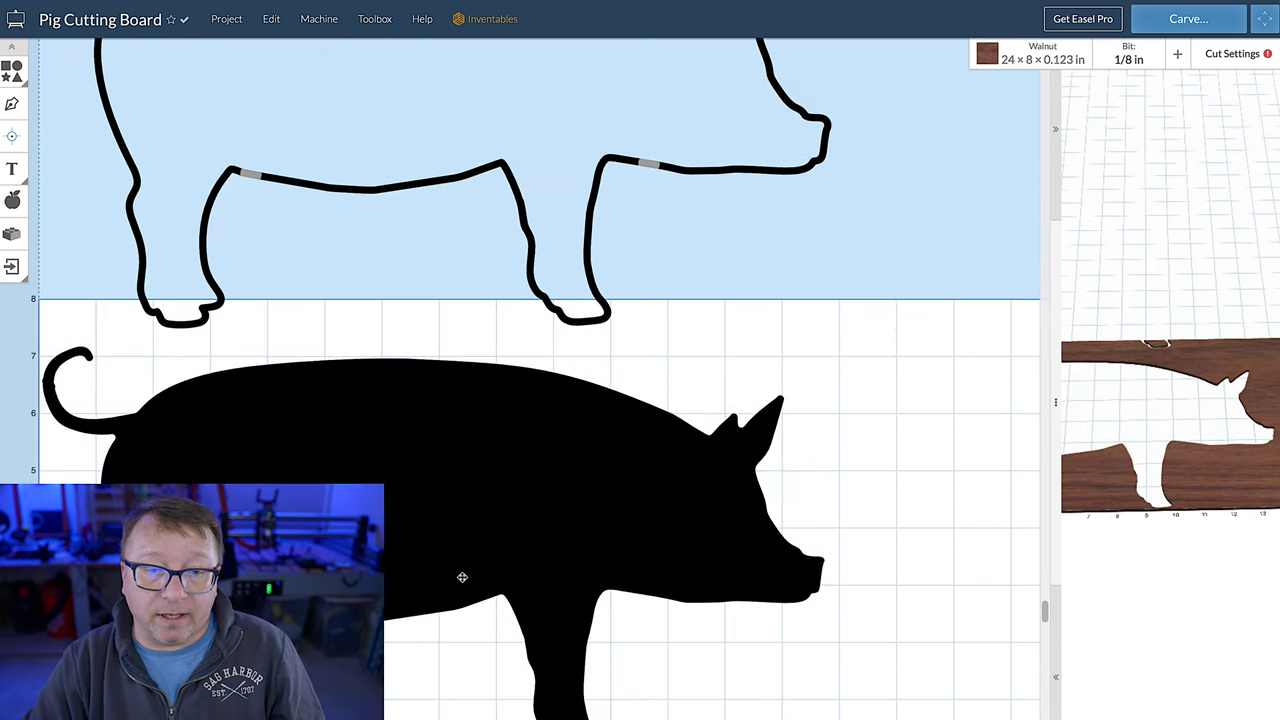
click(399, 472)
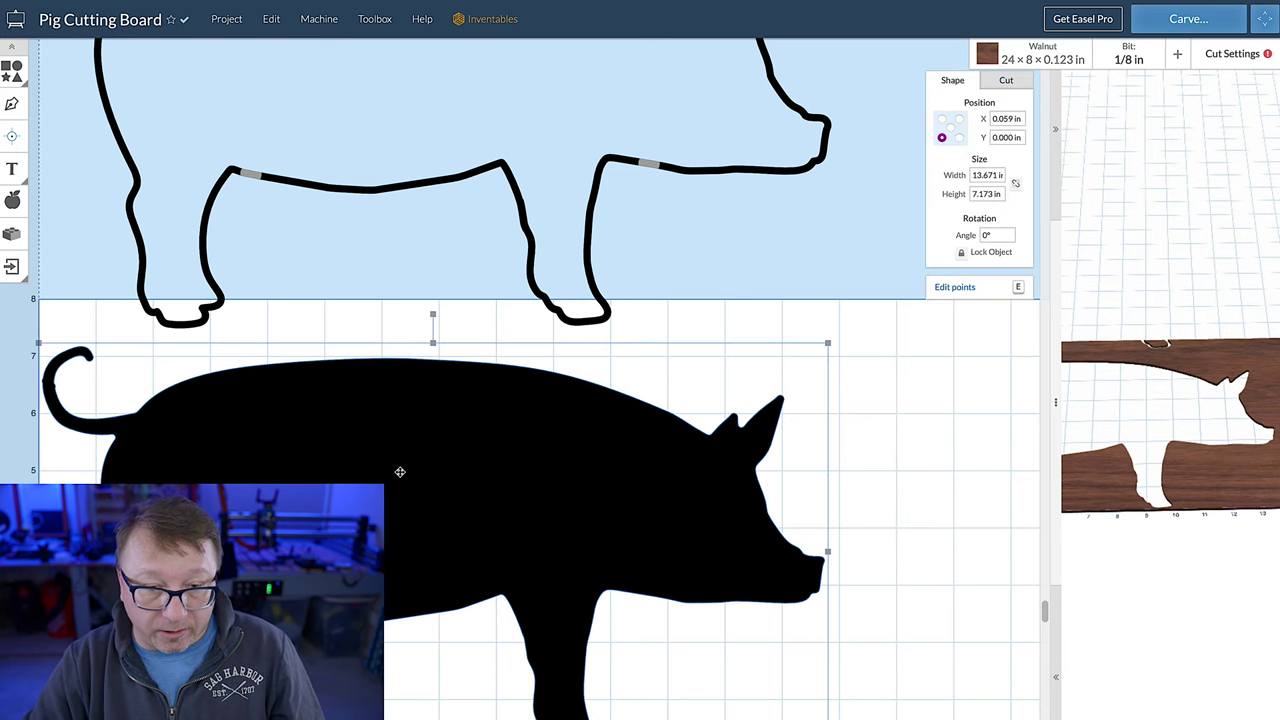
key(Delete)
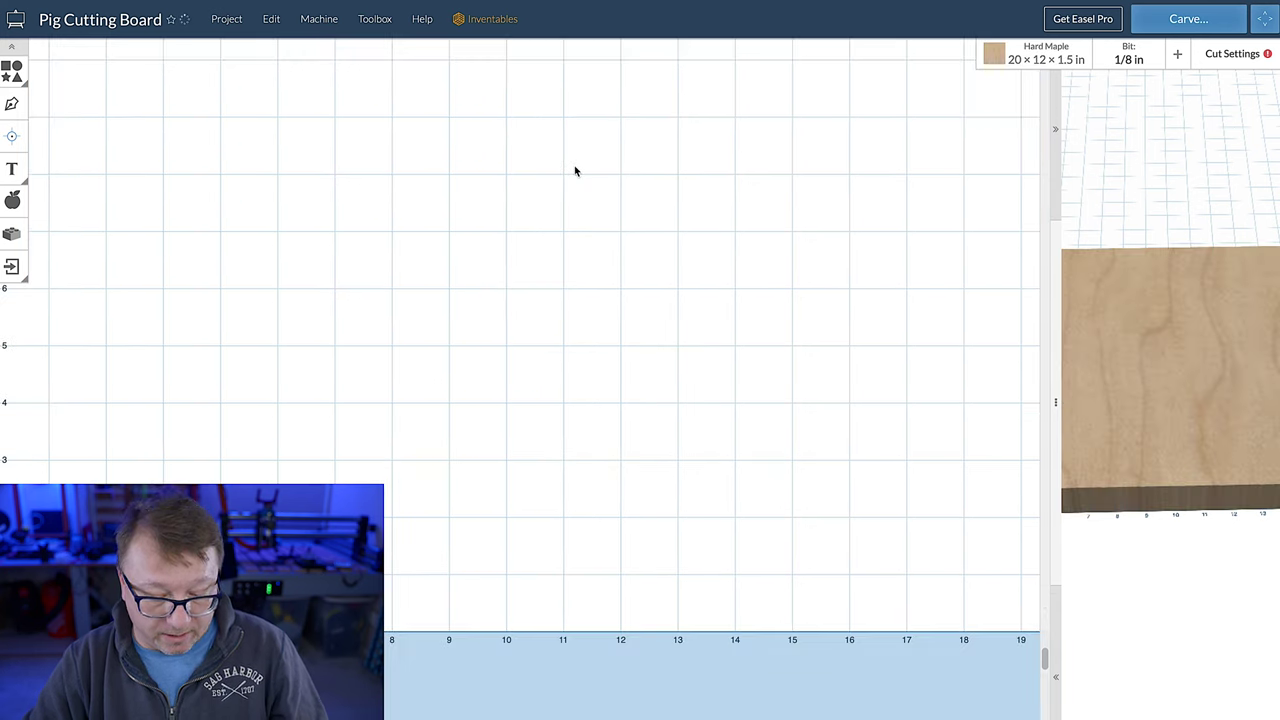
key(ctrl+v)
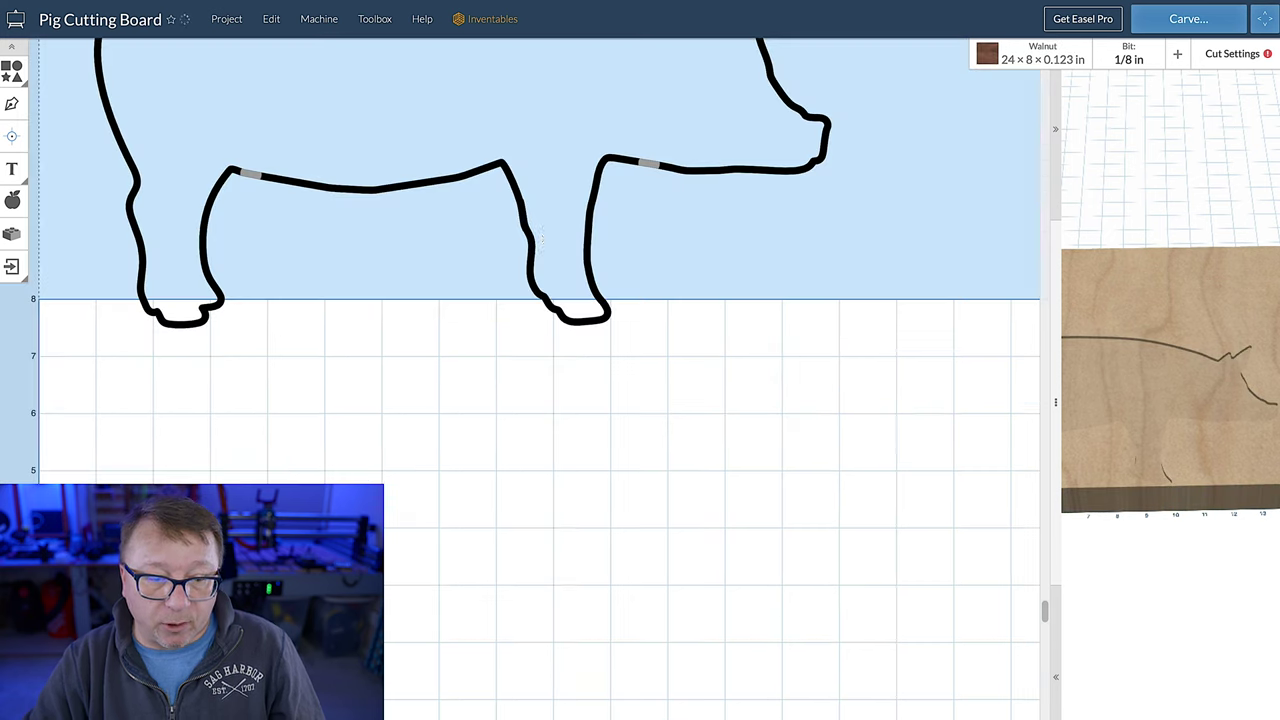
- Move the pig outline to about X 0.332, Y 0.243 in and shift a back tab
drag(408, 134, 451, 597)
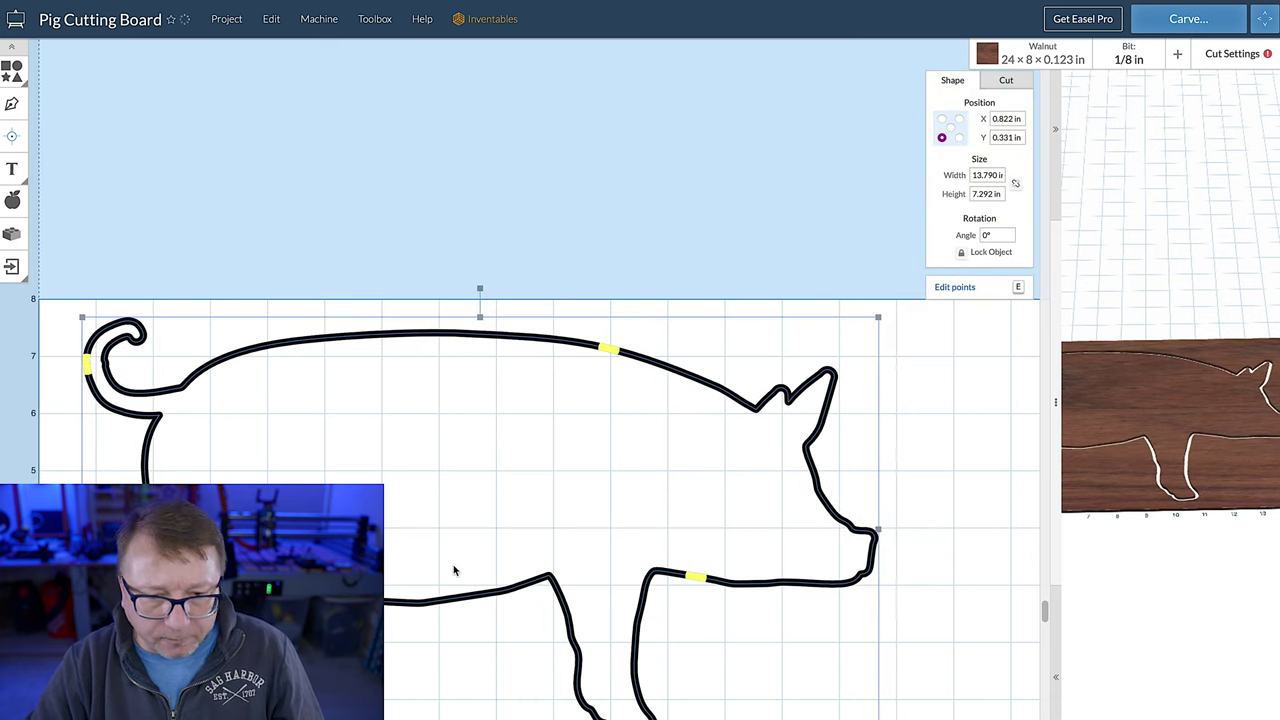
scroll(454, 583, down, 3)
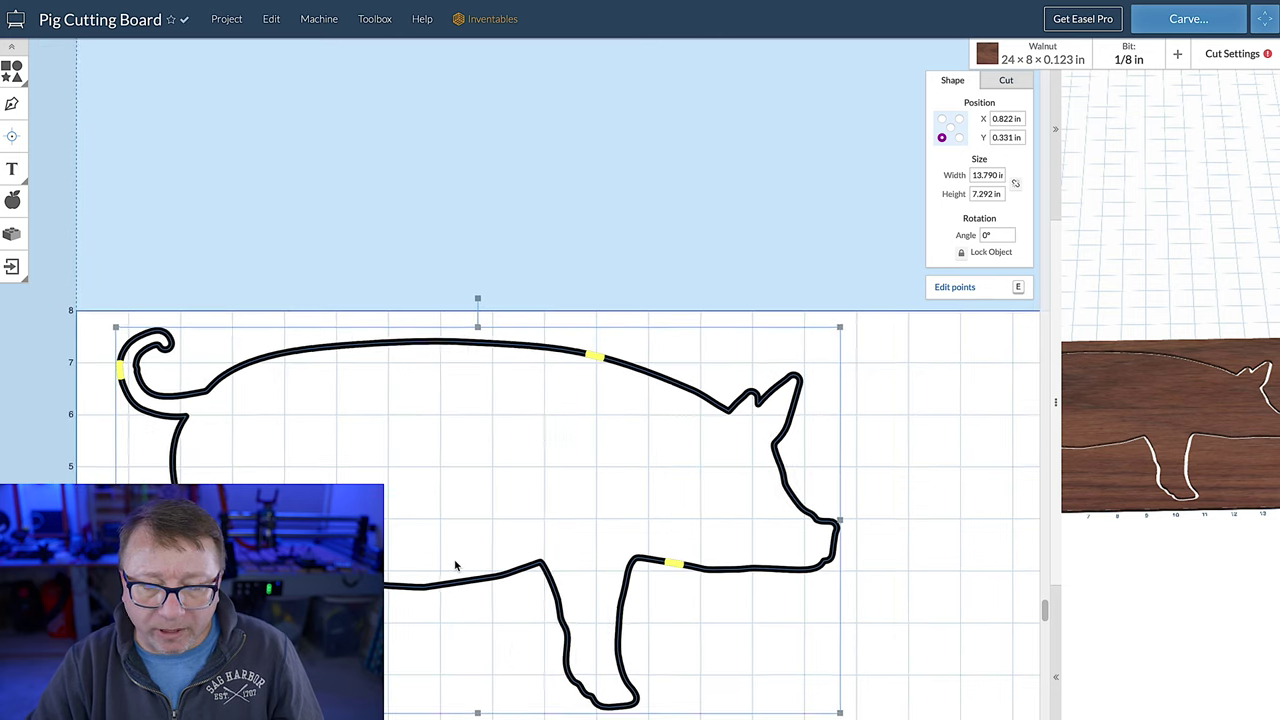
scroll(455, 565, down, 2)
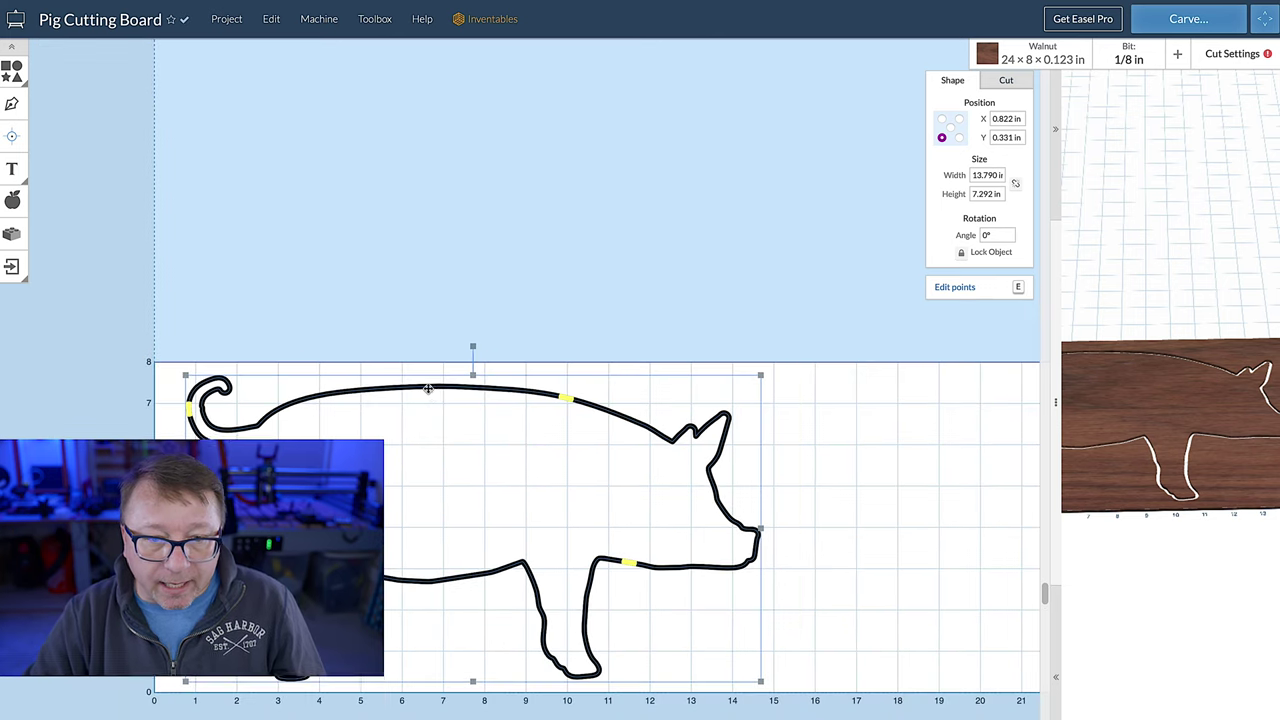
drag(427, 385, 420, 382)
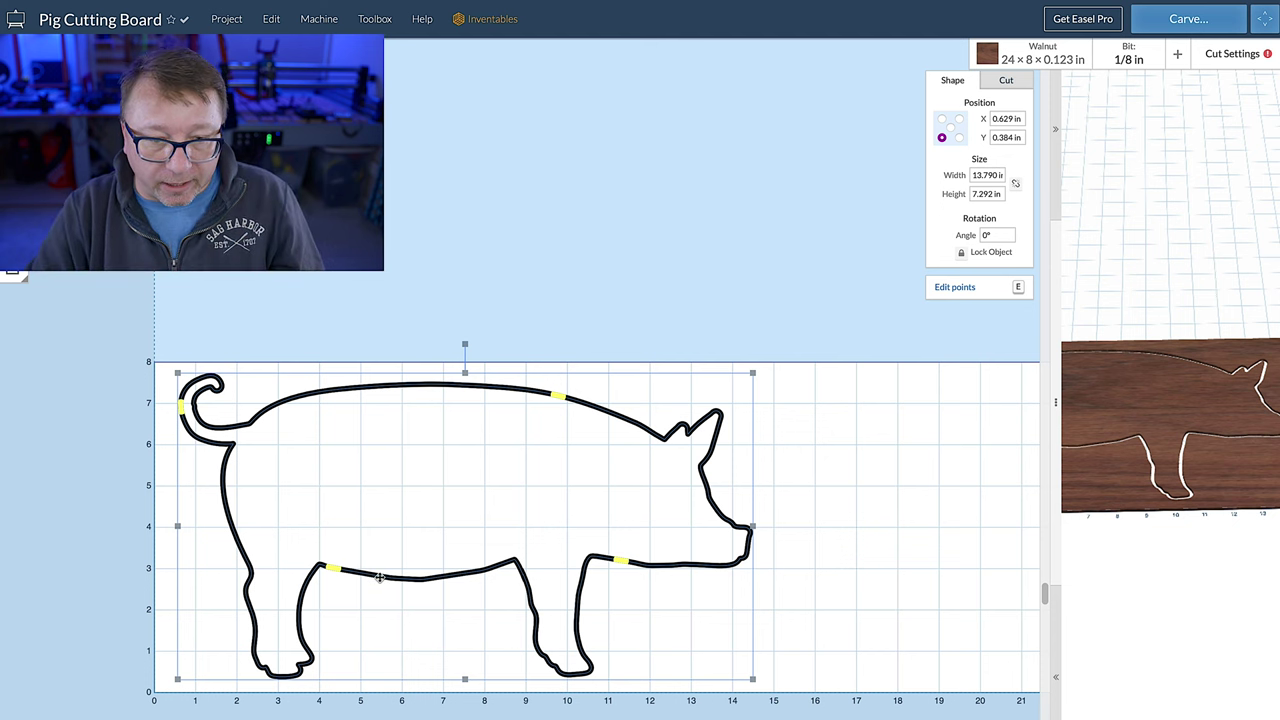
drag(378, 577, 367, 581)
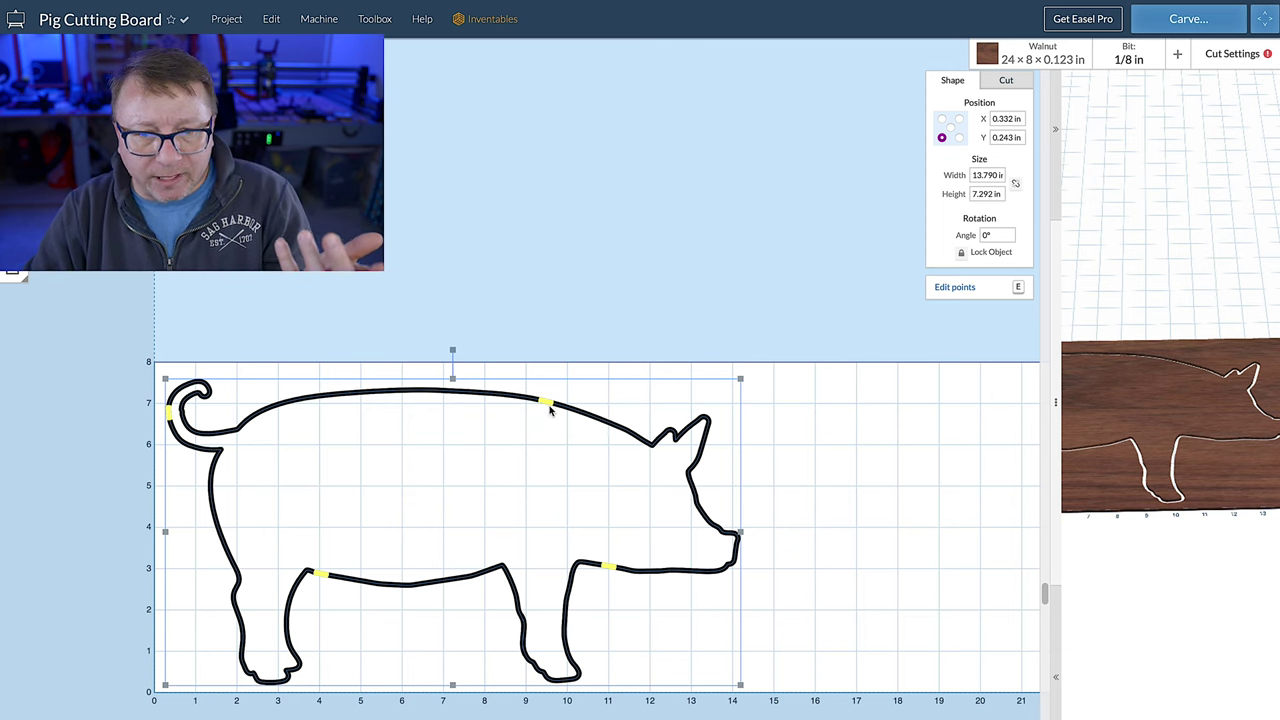
drag(536, 399, 457, 392)
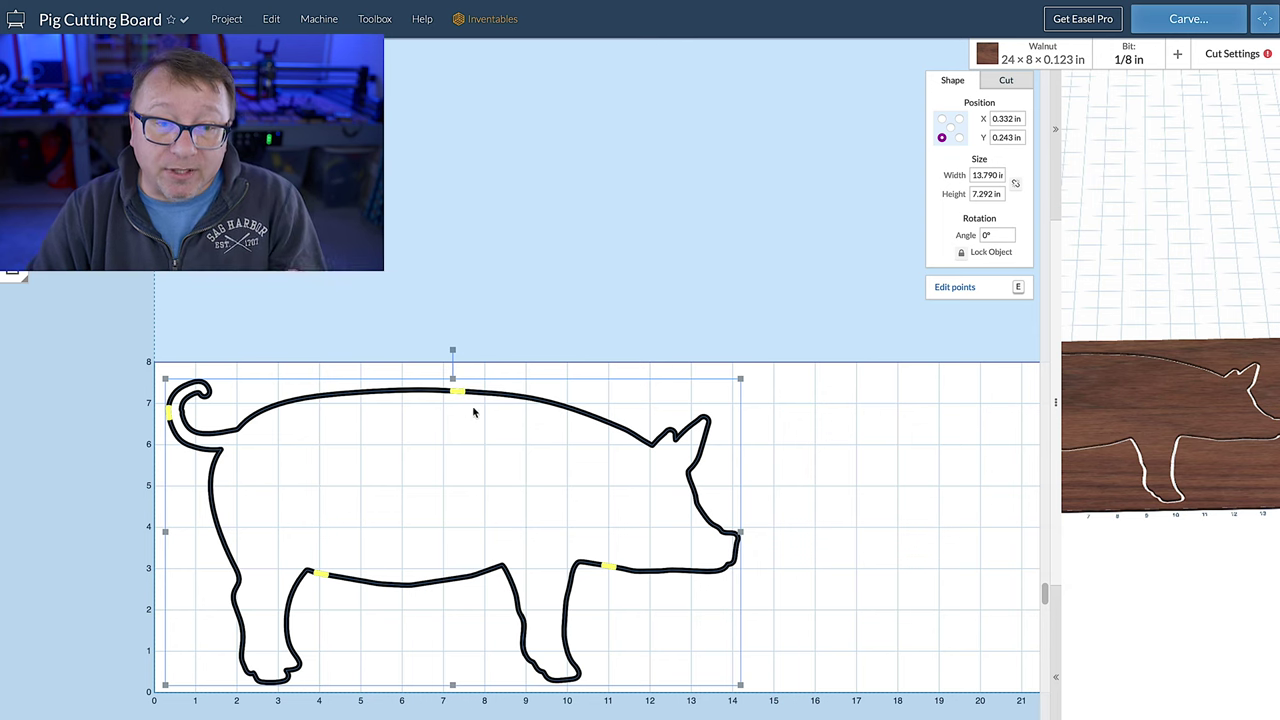
- Reposition the holding tabs on the tail, back leg, back and belly of the walnut pig
drag(168, 412, 173, 425)
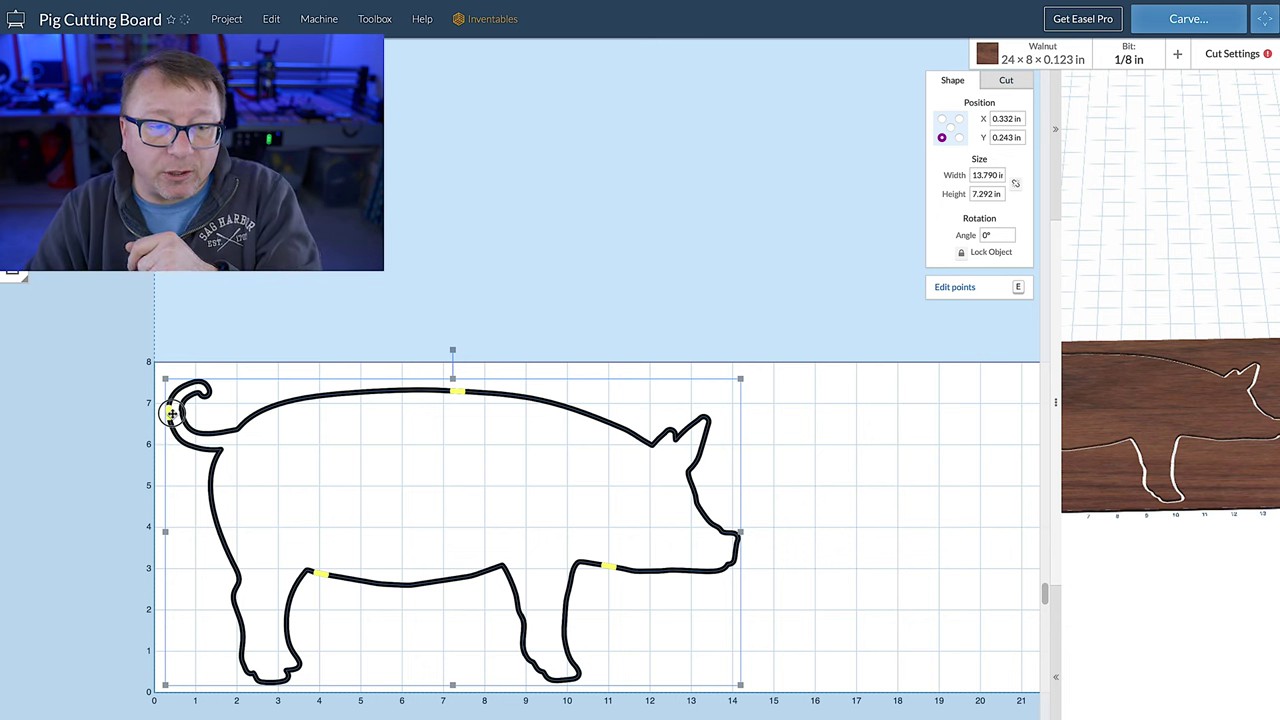
drag(324, 582, 214, 623)
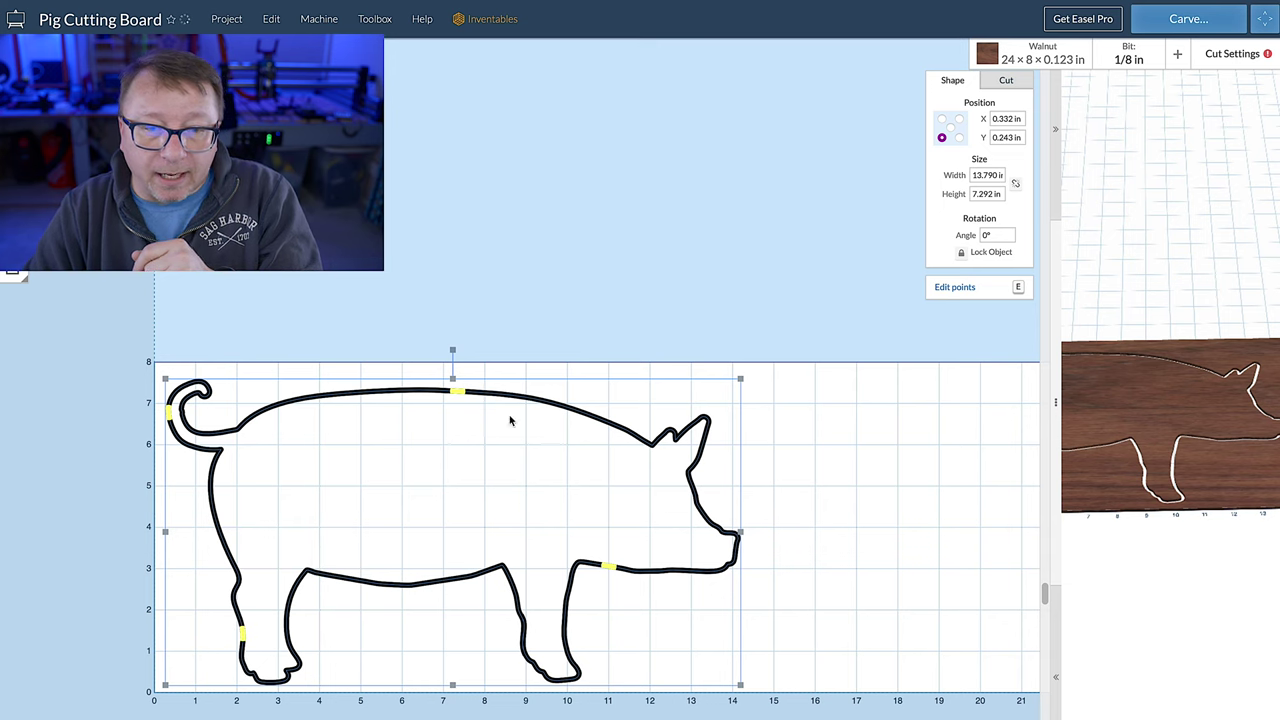
click(452, 392)
click(452, 392)
drag(452, 390, 425, 390)
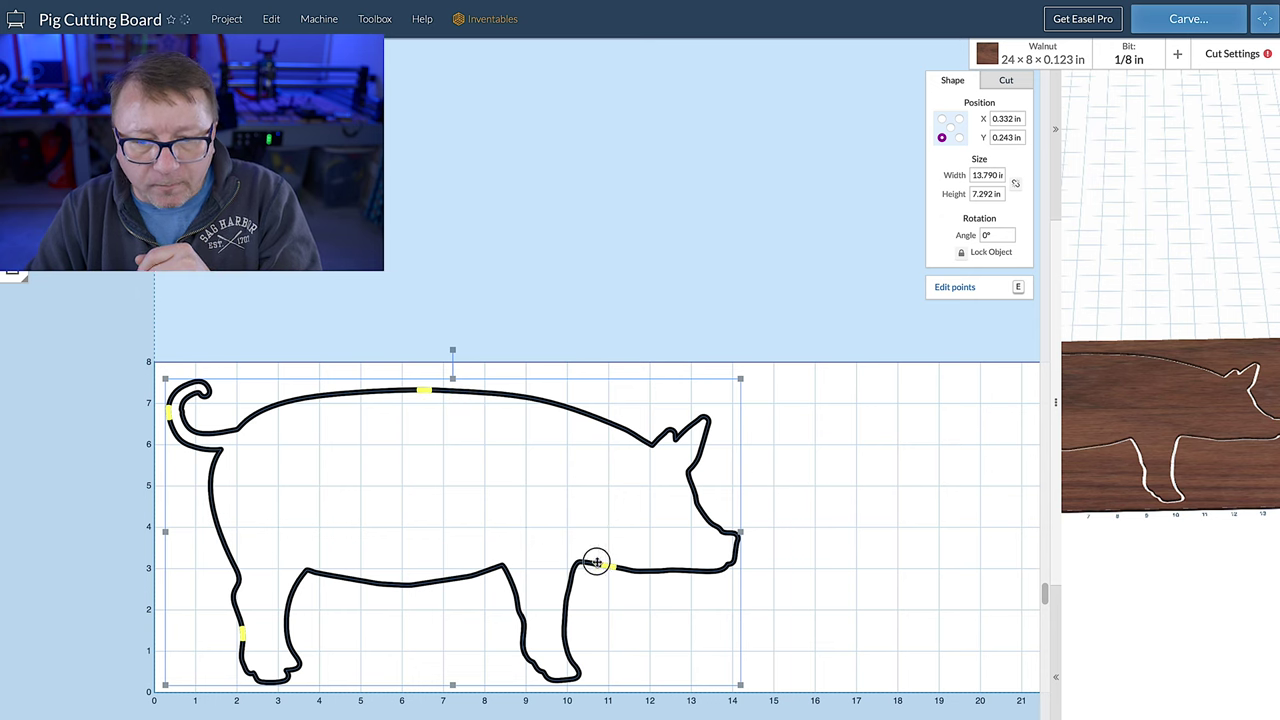
drag(597, 563, 437, 598)
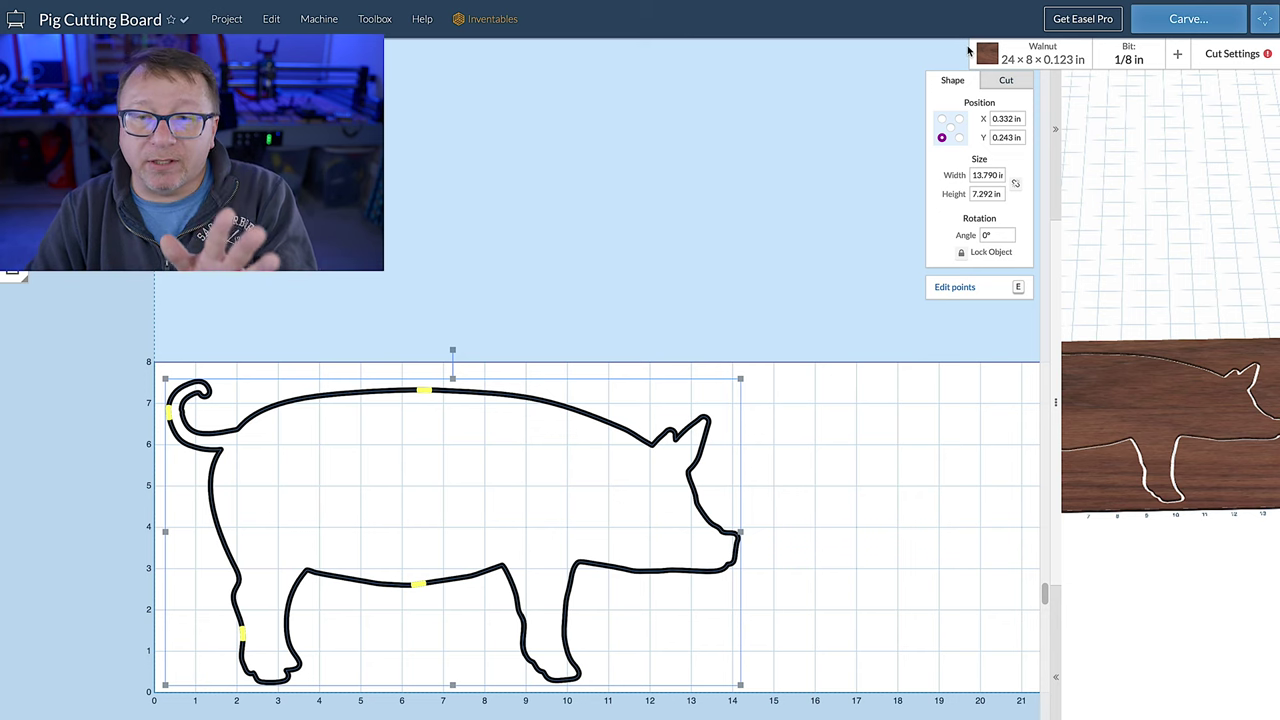
click(1007, 82)
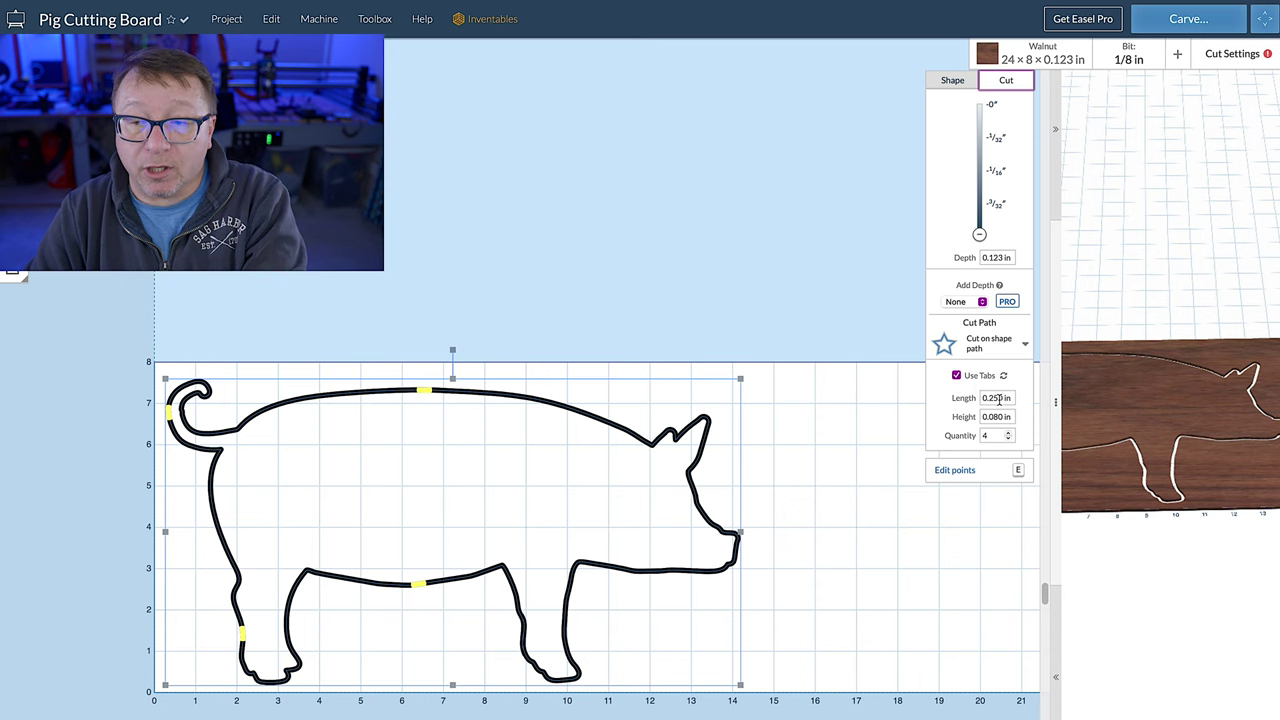
- Raise the tab count to 6 with tabs on the front leg and snout, 0.250 in long
click(1009, 431)
click(1009, 431)
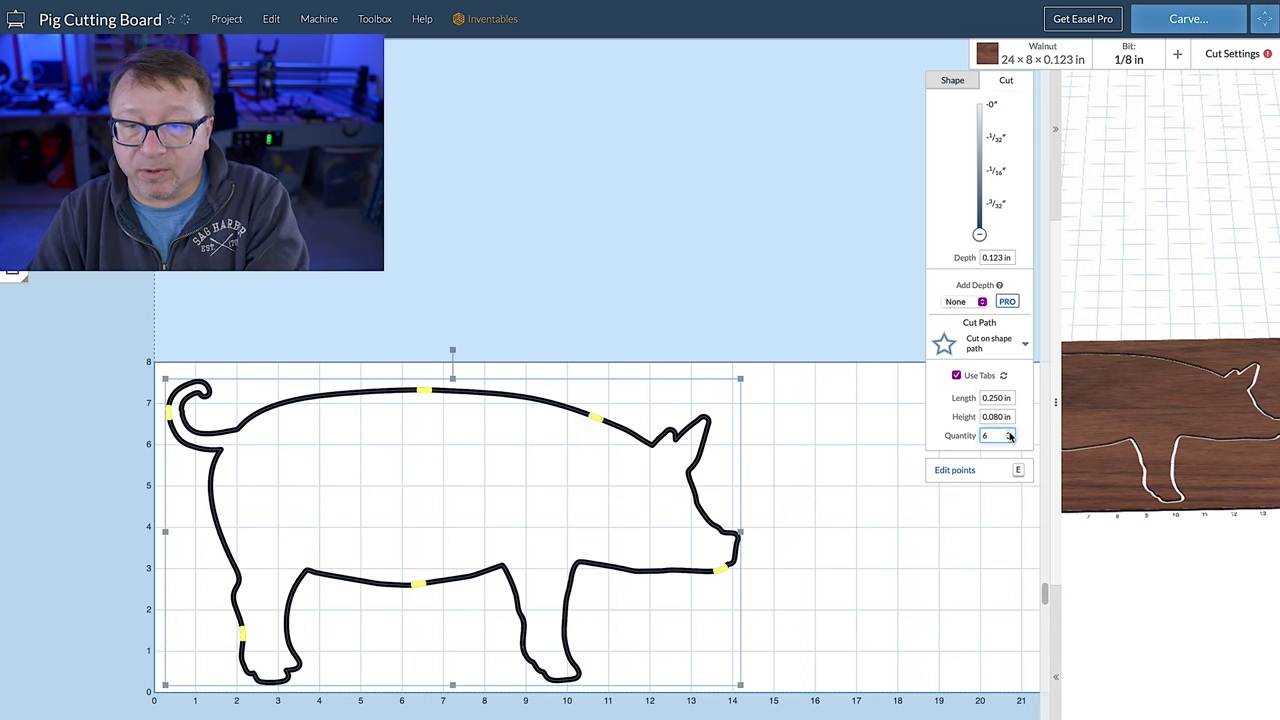
drag(722, 576, 570, 636)
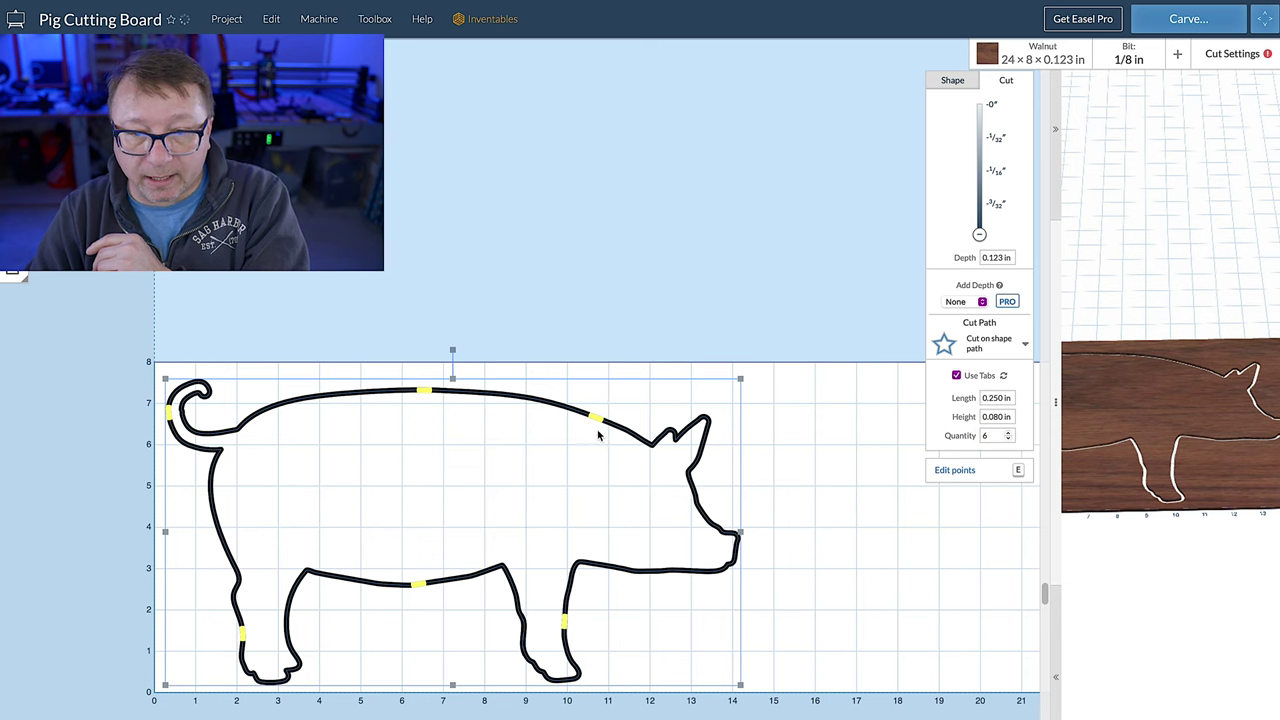
drag(594, 419, 739, 531)
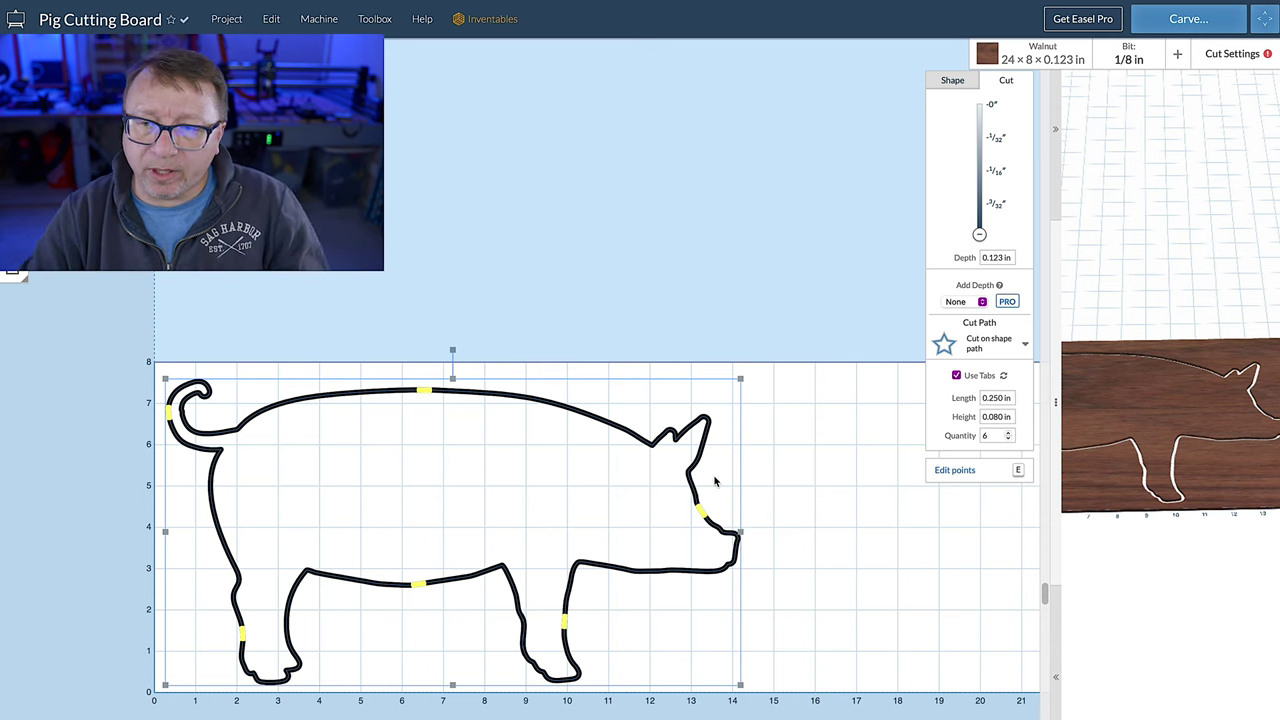
drag(988, 398, 1021, 401)
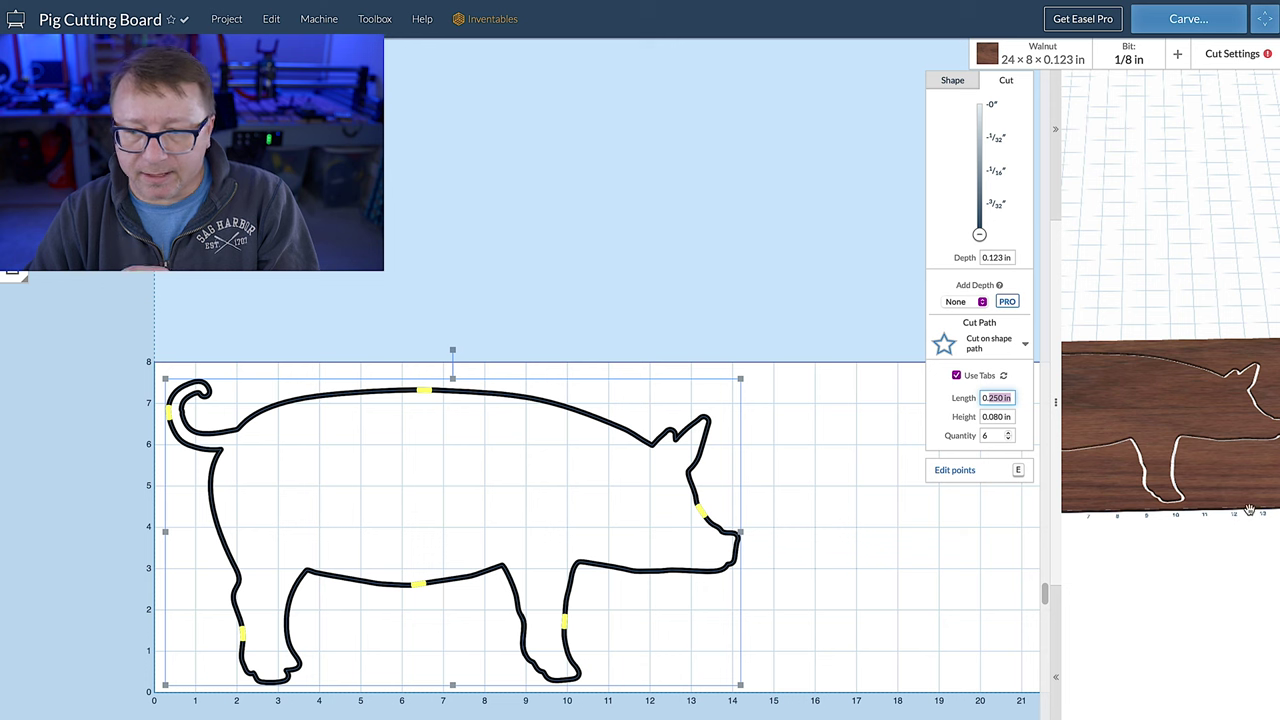
click(1058, 680)
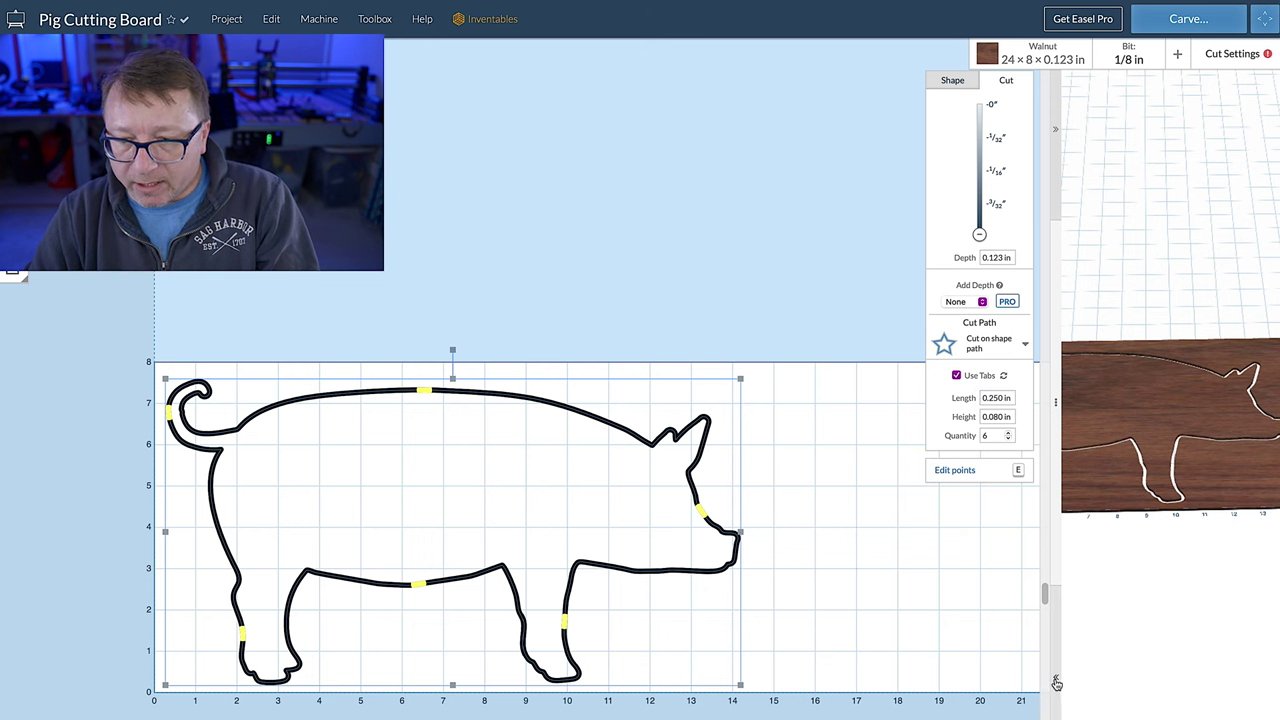
drag(1052, 430, 628, 420)
drag(1039, 413, 1010, 540)
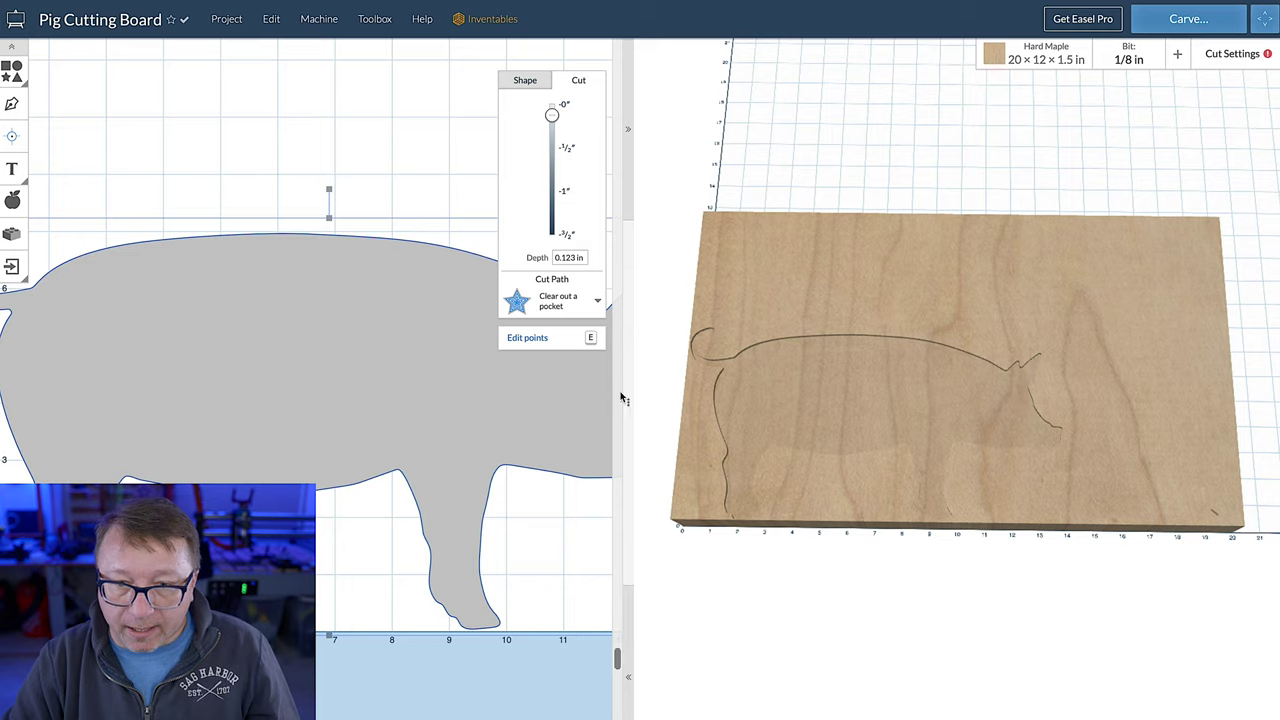
- Center the pocket pig on the 20 × 12 in Hard Maple board with Edit > Center to material
drag(631, 402, 1075, 402)
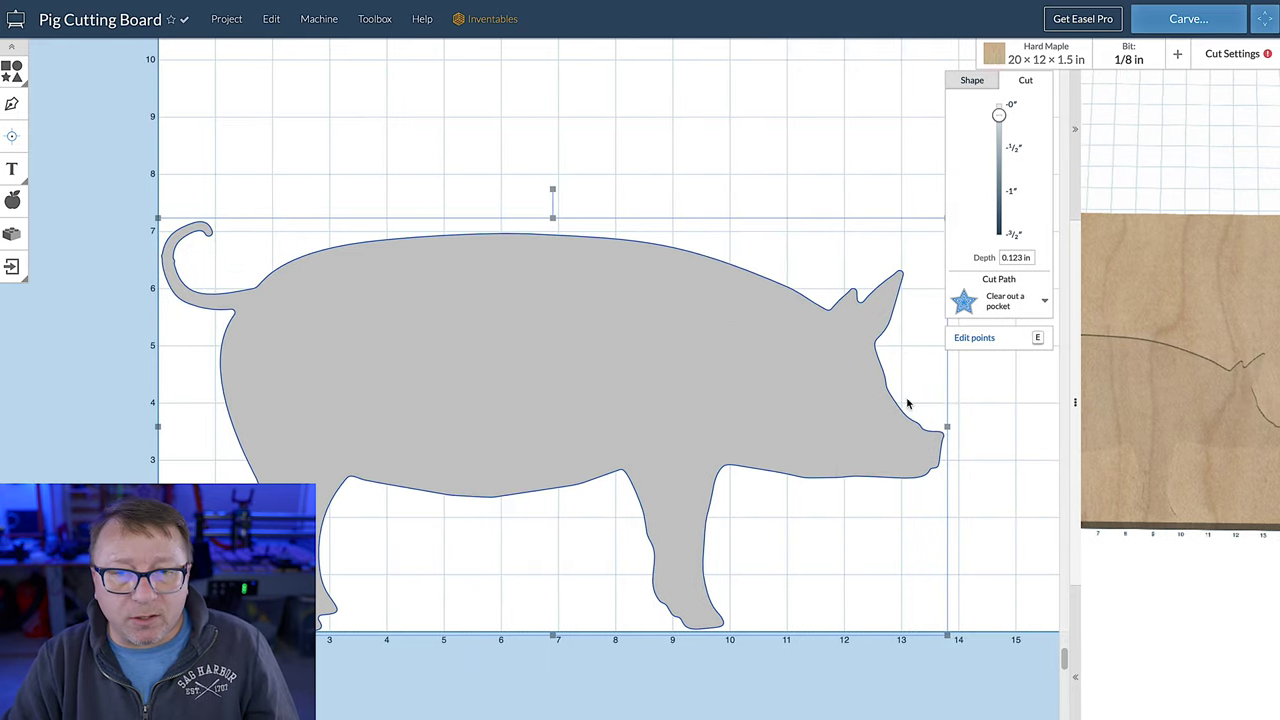
scroll(393, 441, down, 3)
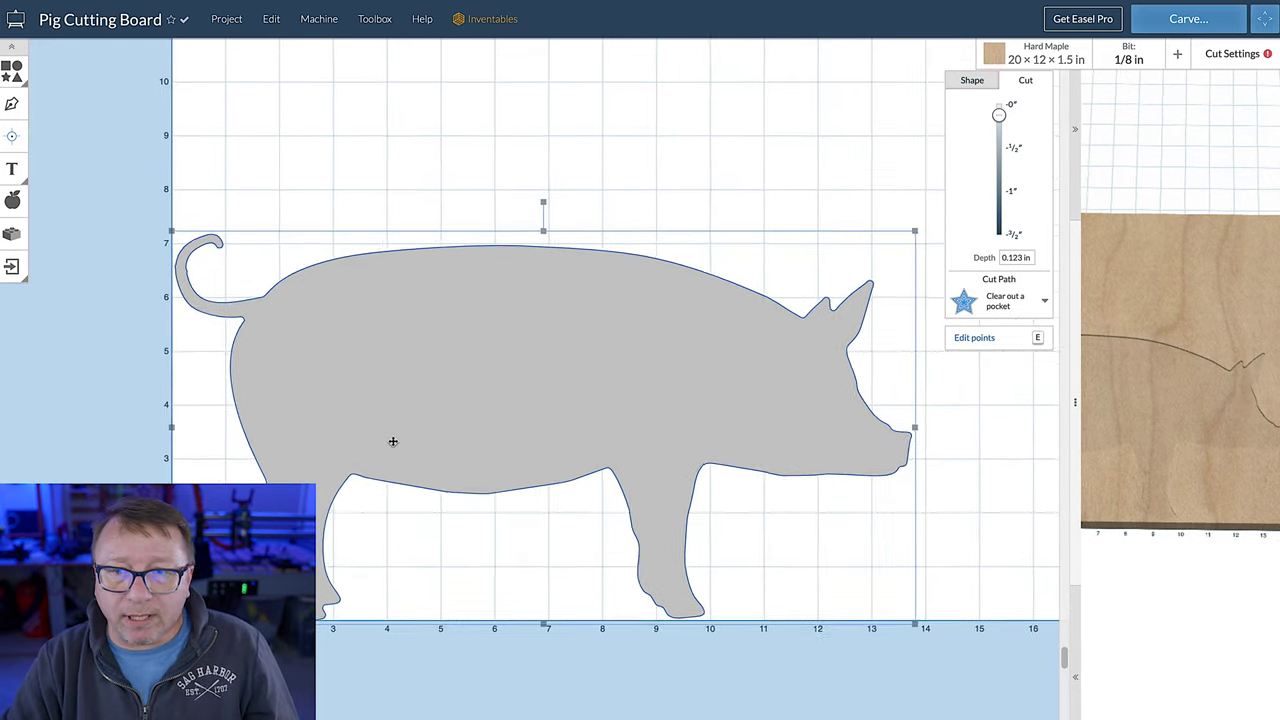
scroll(393, 441, down, 1)
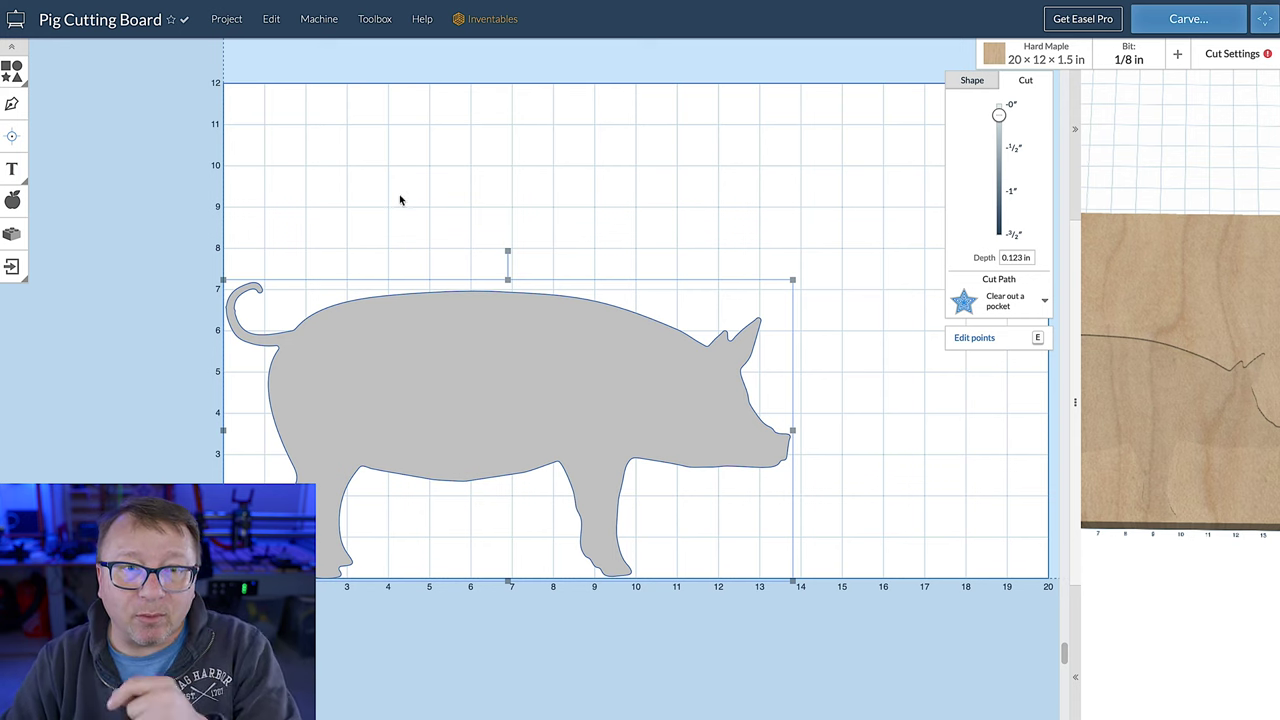
click(271, 19)
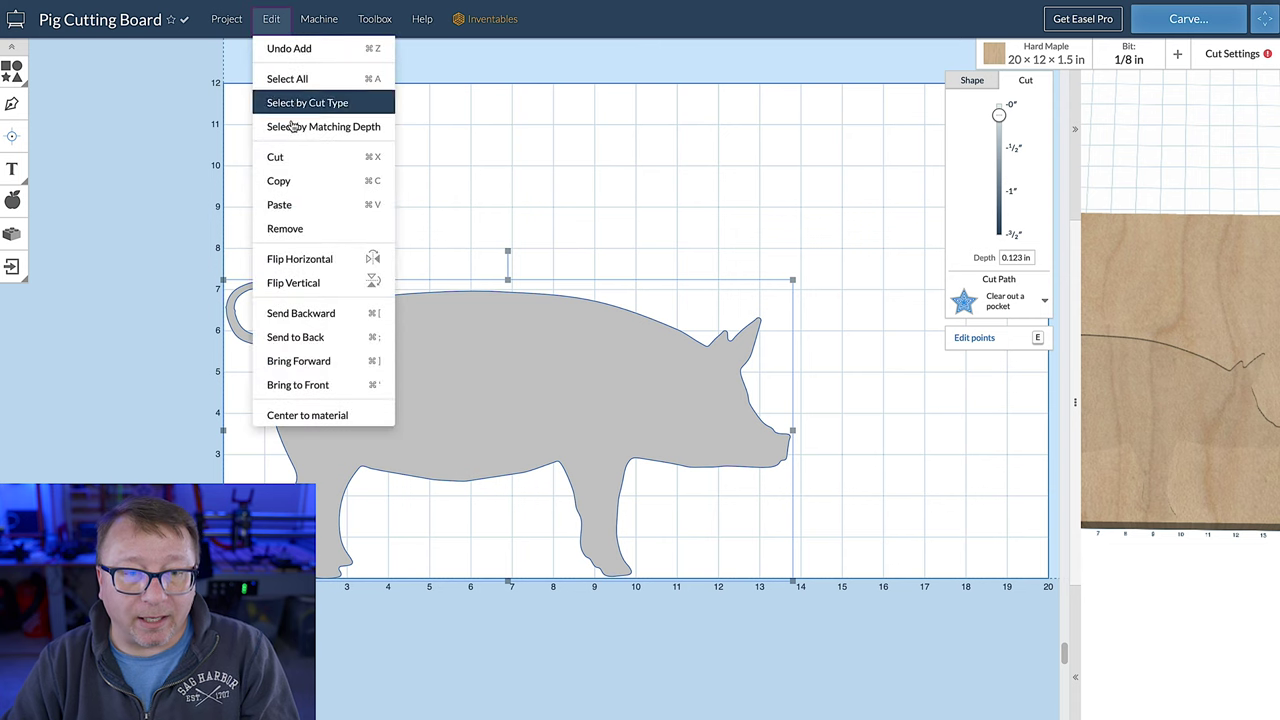
click(340, 422)
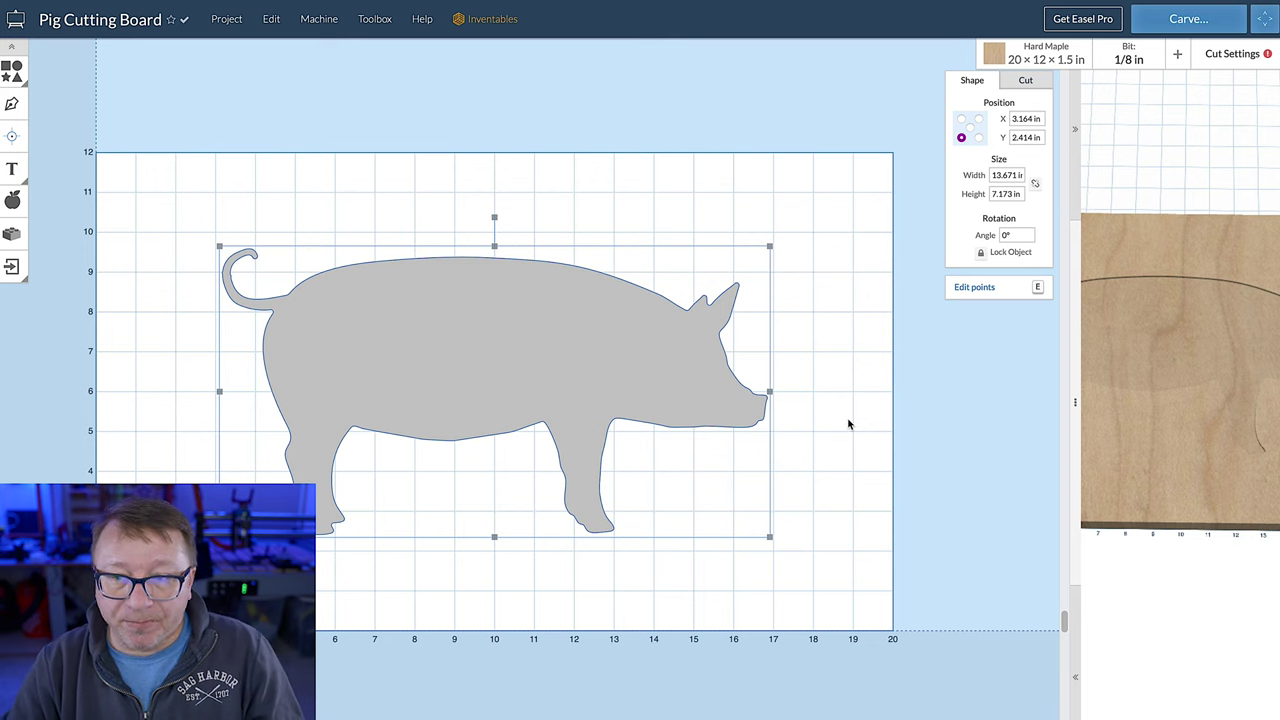
- Edit the pocket pig's Depth field, ending with the depth still 0.123 in
click(1027, 81)
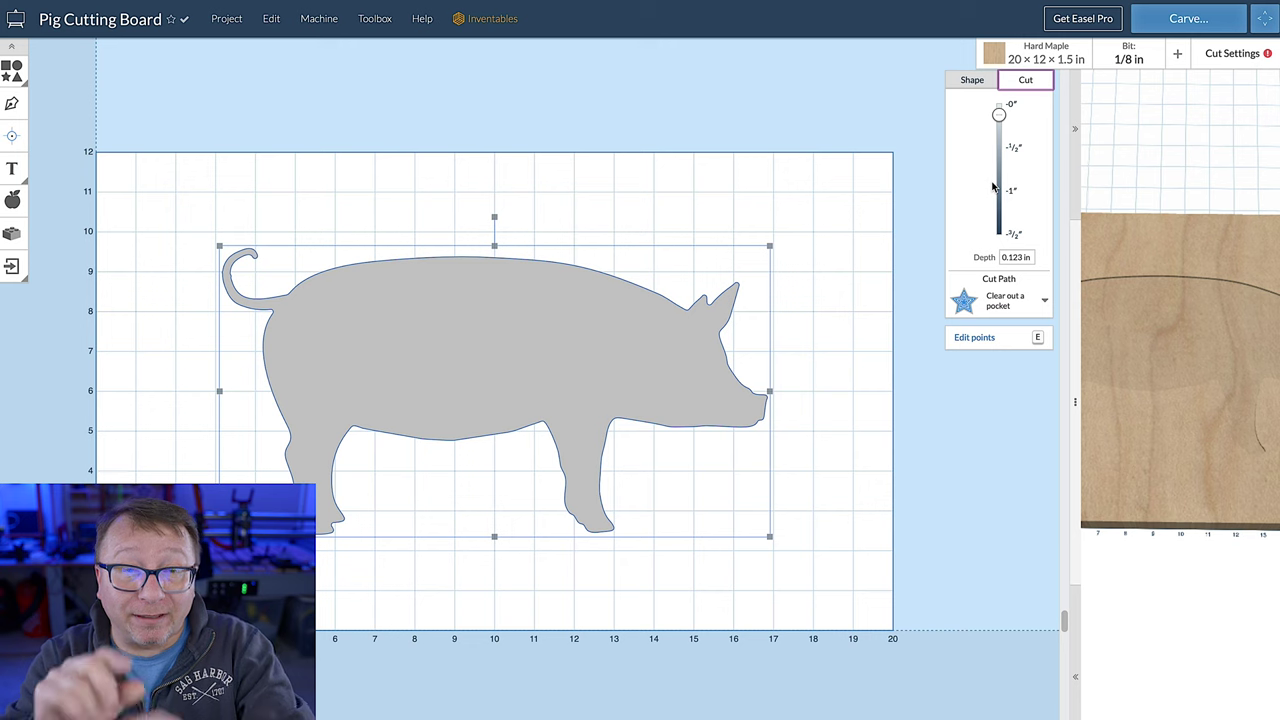
click(1016, 257)
key(BackSpace)
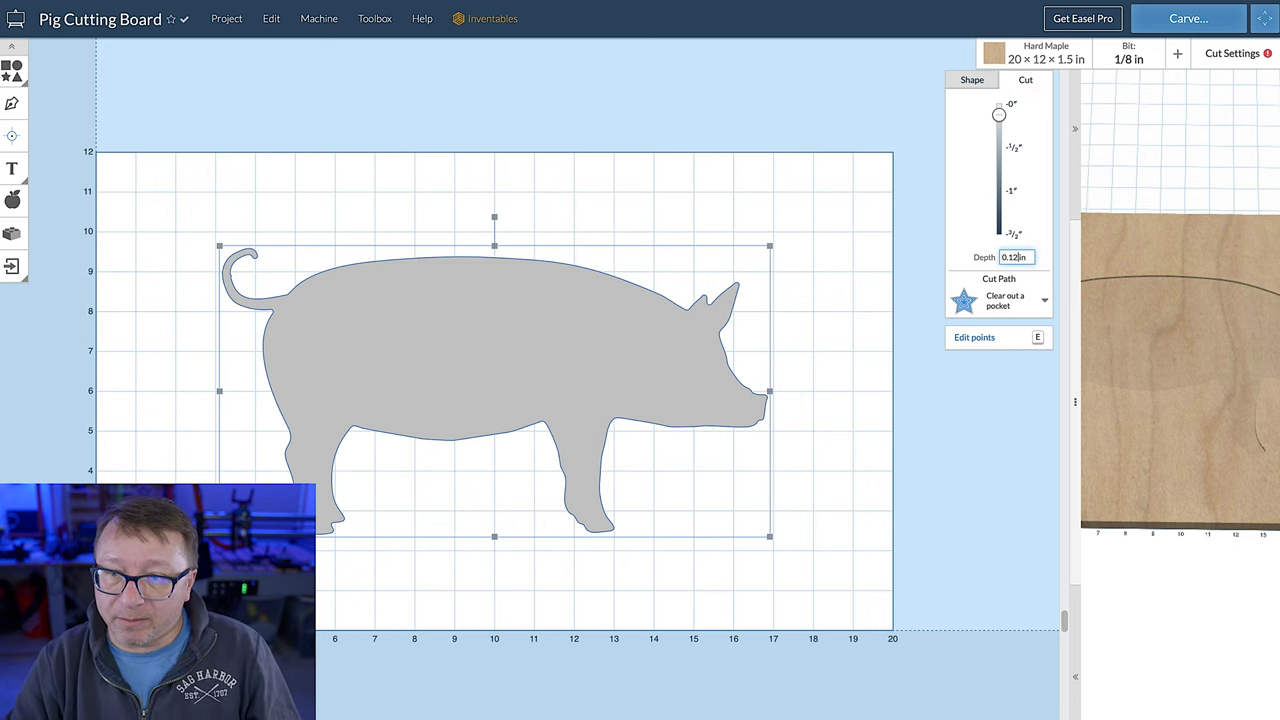
text(1)
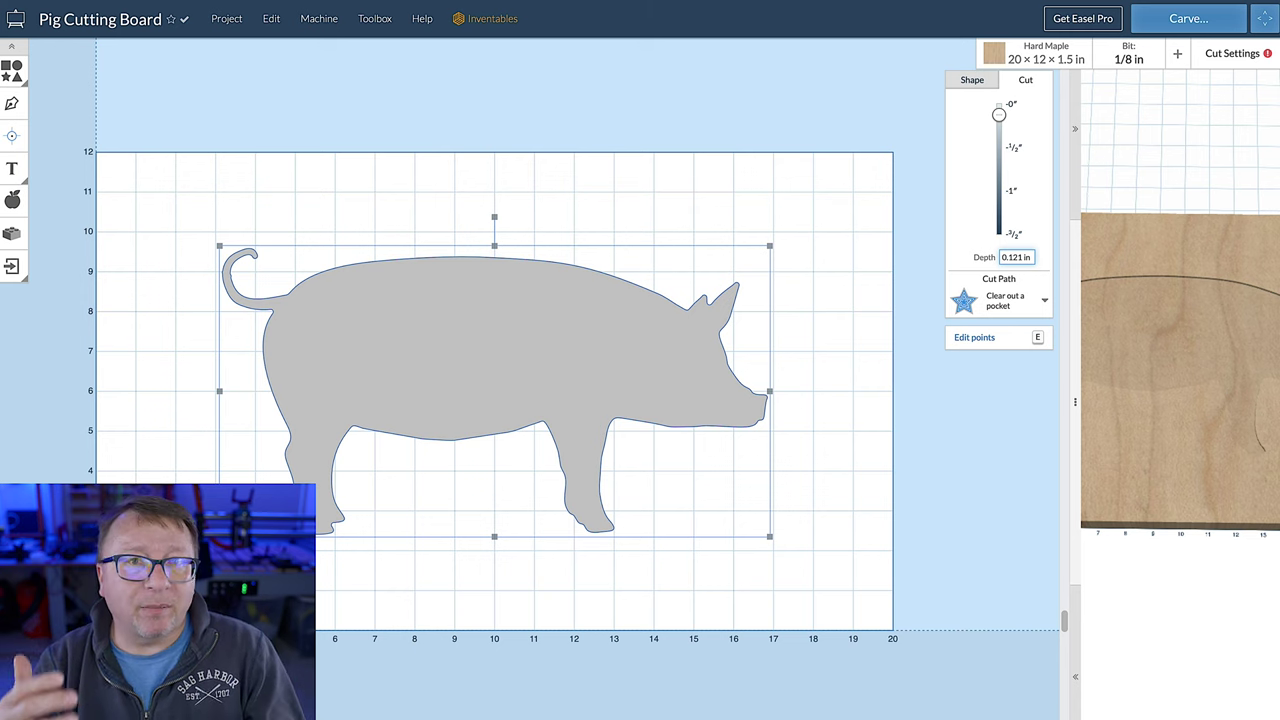
click(866, 470)
click(573, 389)
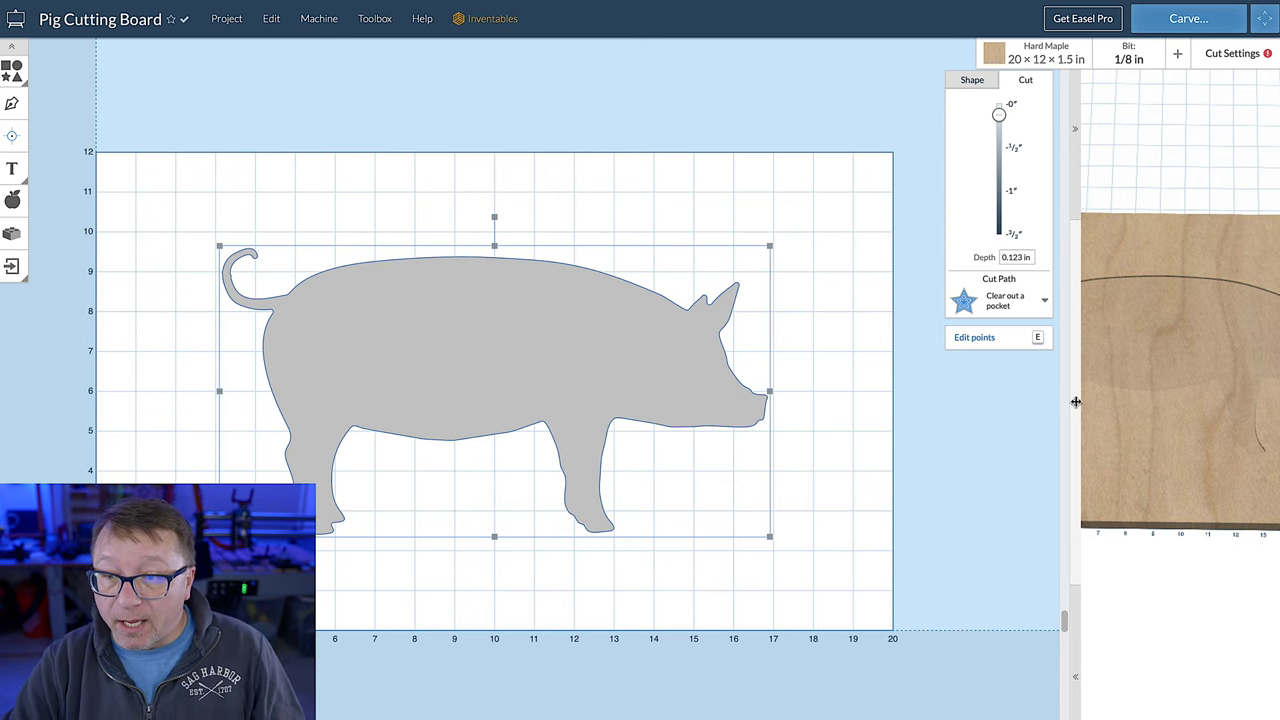
- Simulate the maple pig pocket in an enlarged 3D preview, inspecting the offset passes (3h 4min)
drag(1076, 401, 571, 420)
mouse_move(1000, 320)
mouse_down()
mouse_move(986, 223)
mouse_move(946, 286)
mouse_move(971, 505)
mouse_move(986, 311)
mouse_up()
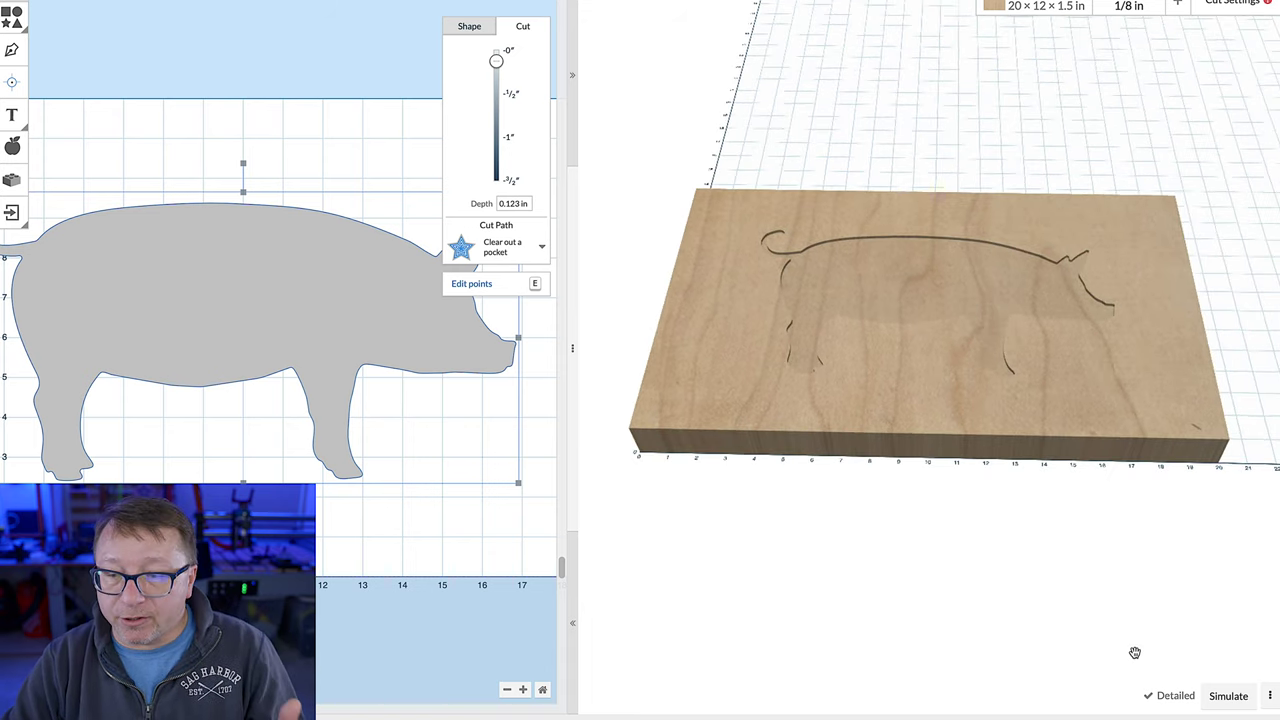
click(1227, 700)
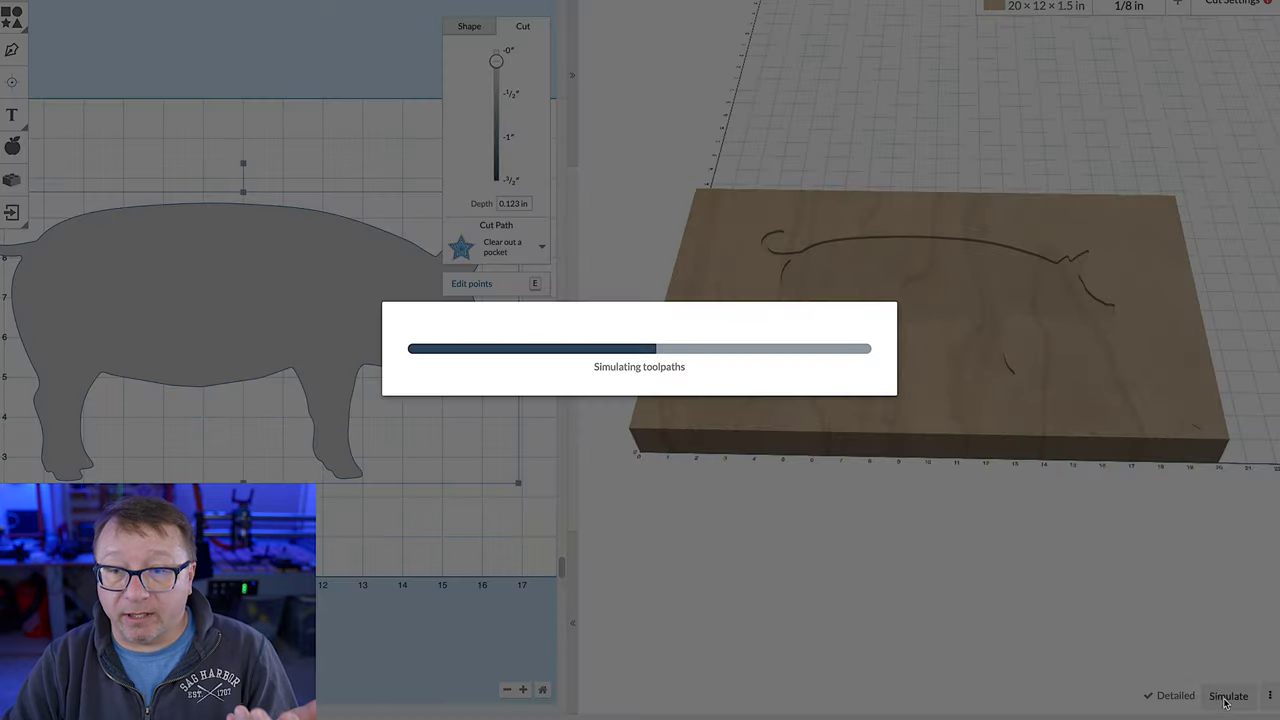
drag(932, 272, 953, 228)
scroll(946, 246, up, 10)
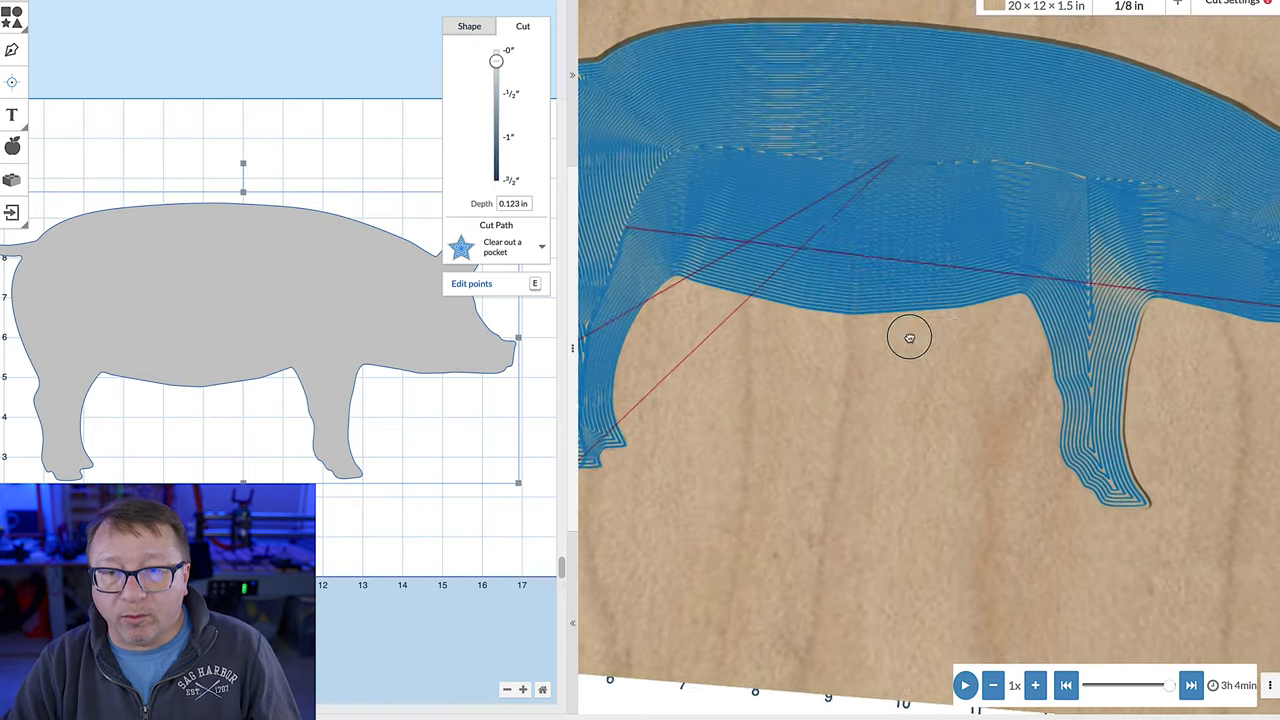
drag(916, 443, 920, 331)
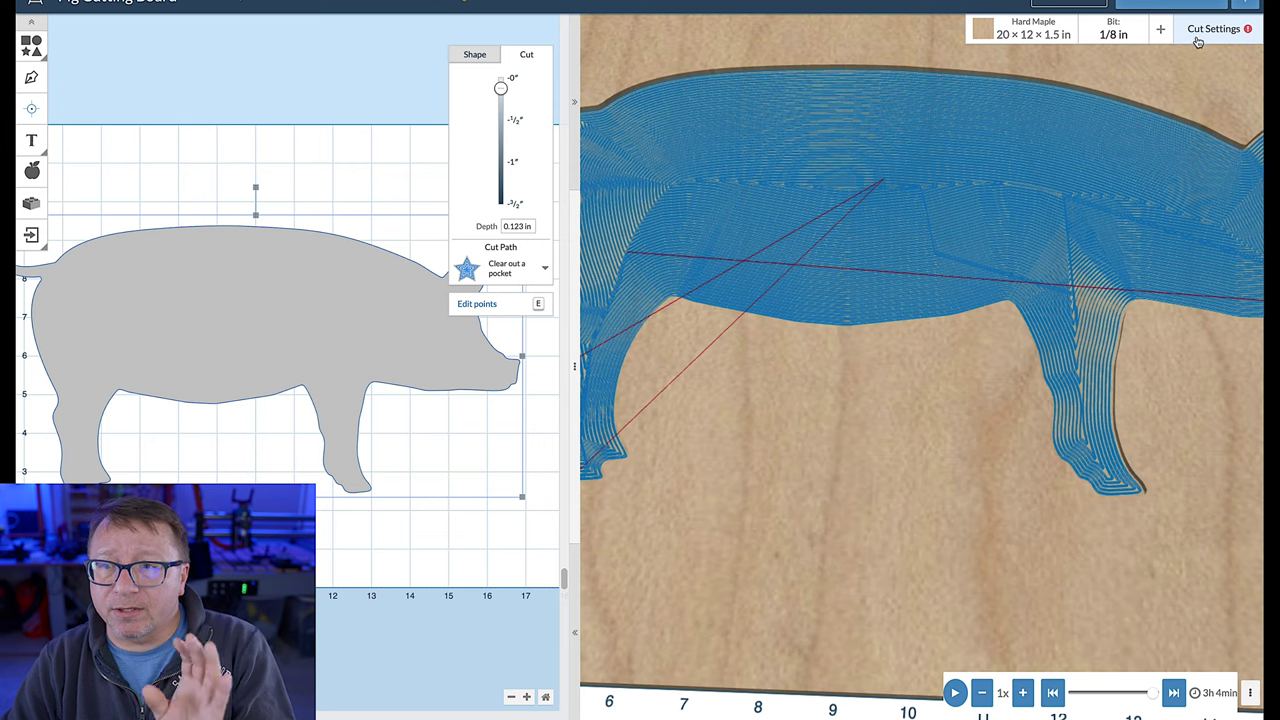
- Switch cut settings to Manual: 80 in/min feed, 45 in/min plunge, 0.125 in depth per pass
click(1200, 37)
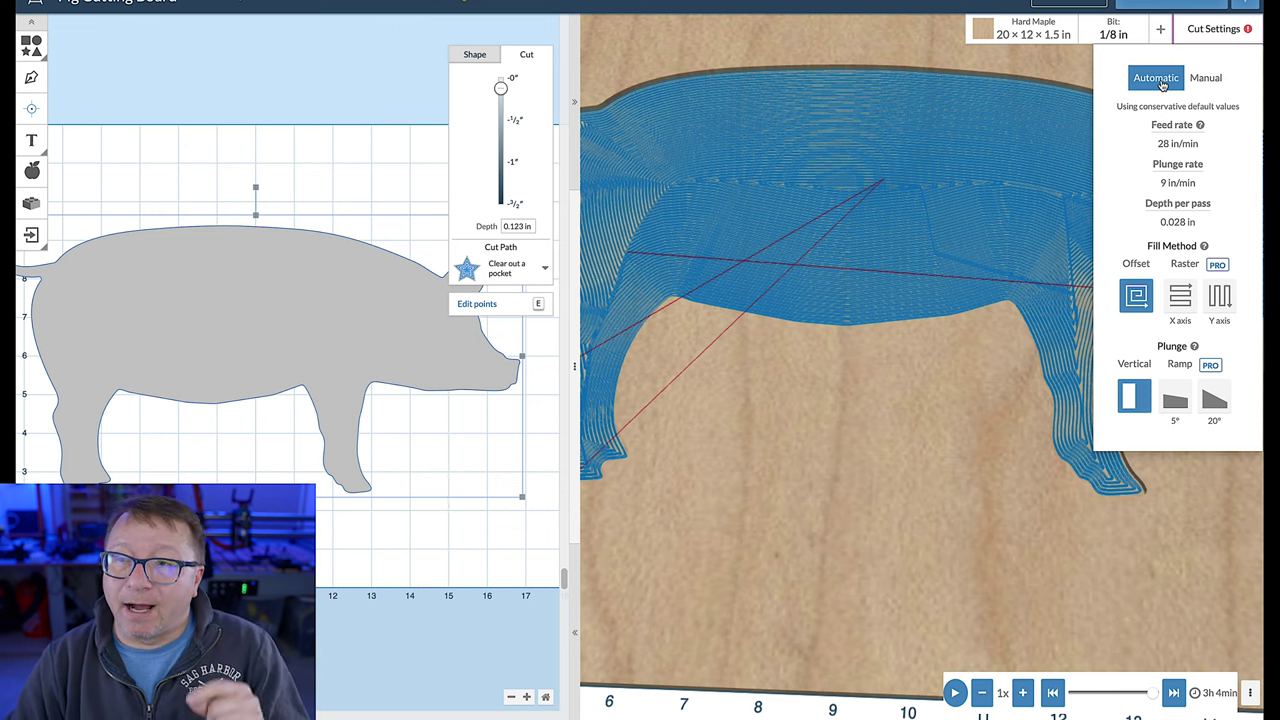
click(1208, 81)
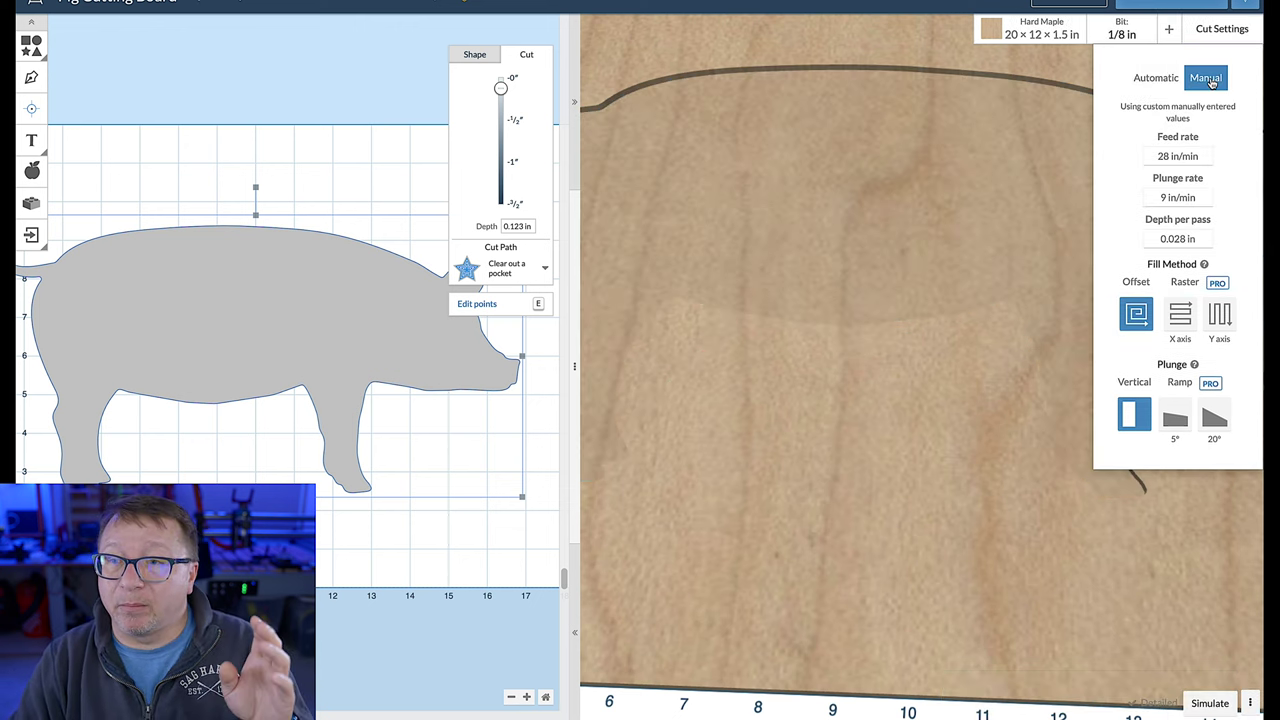
click(1147, 156)
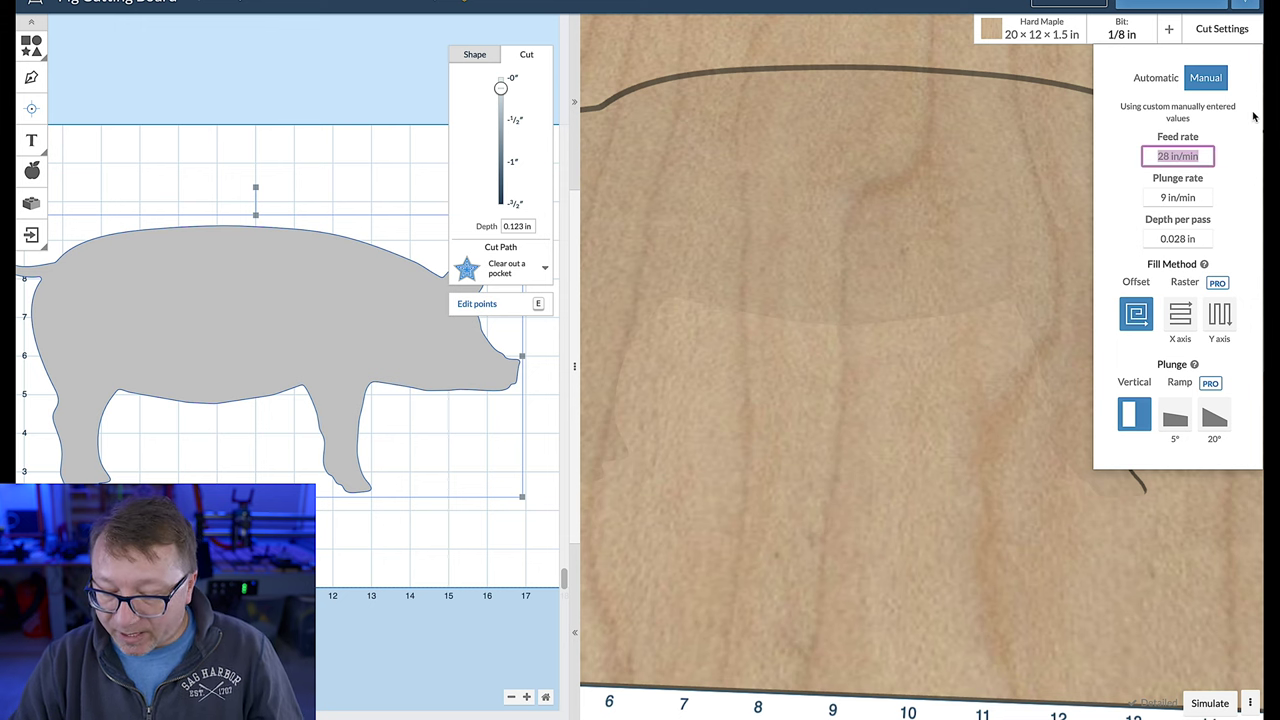
text(80)
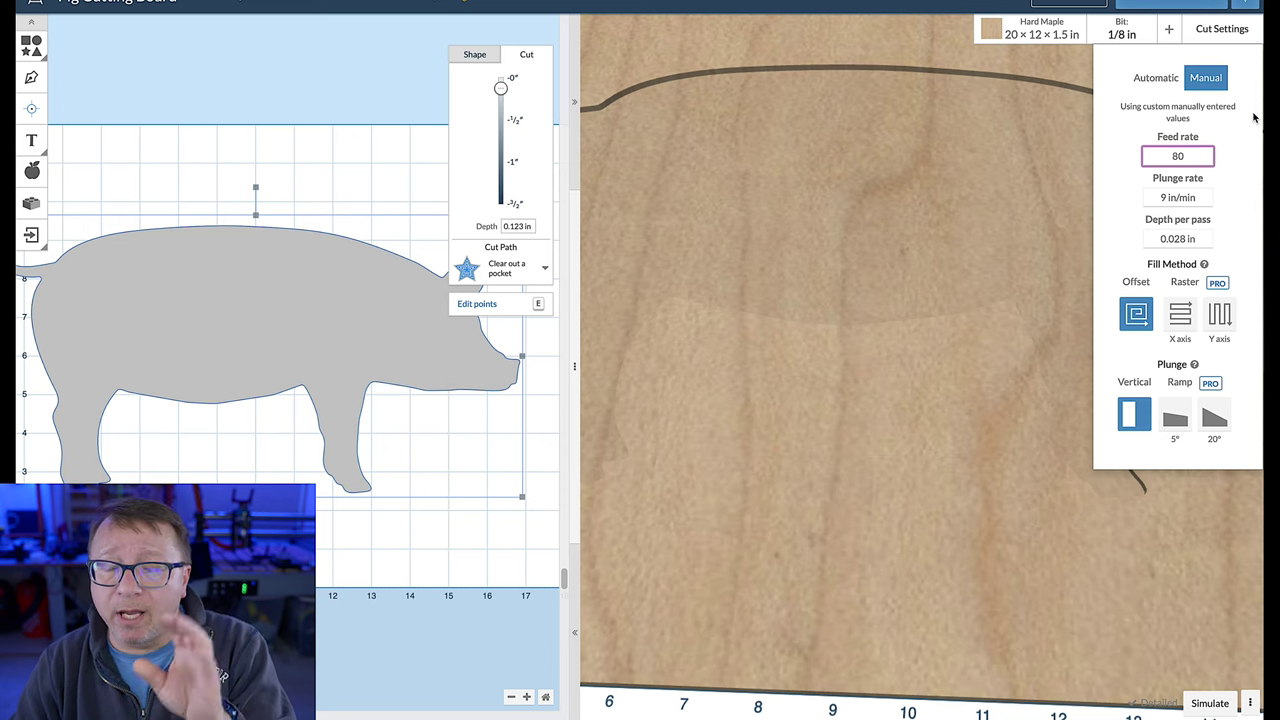
click(1210, 172)
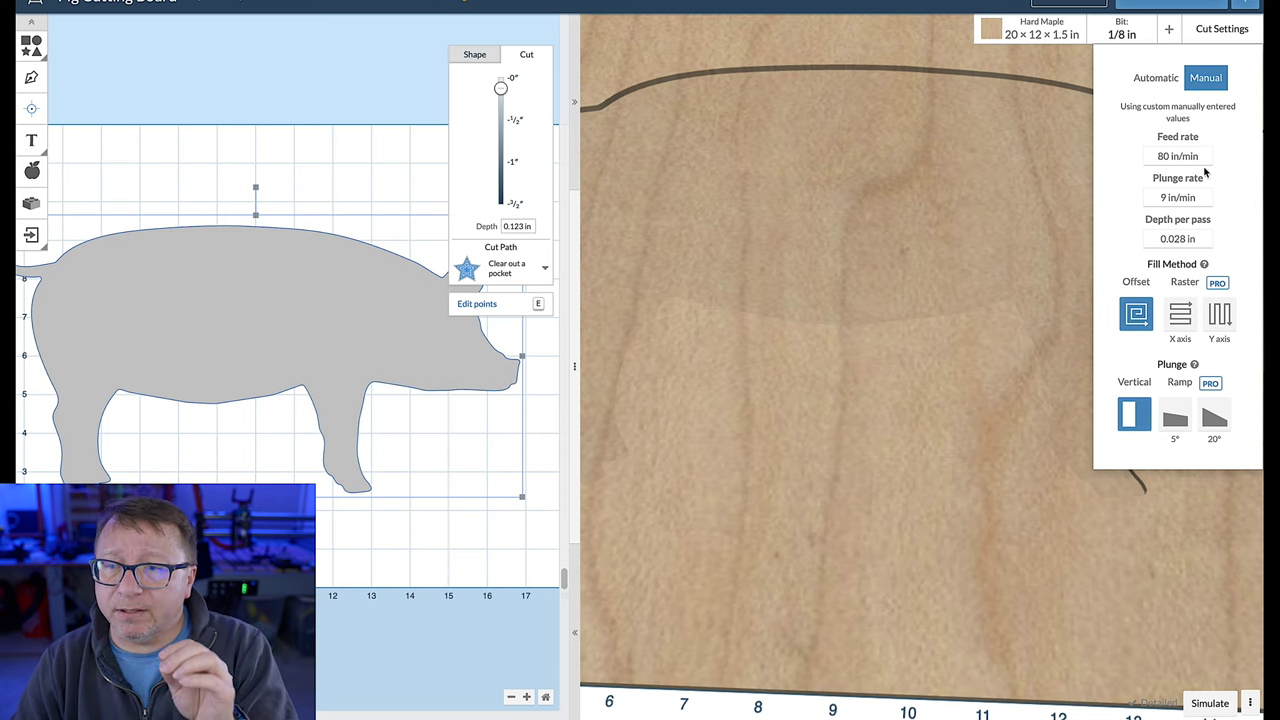
click(1157, 199)
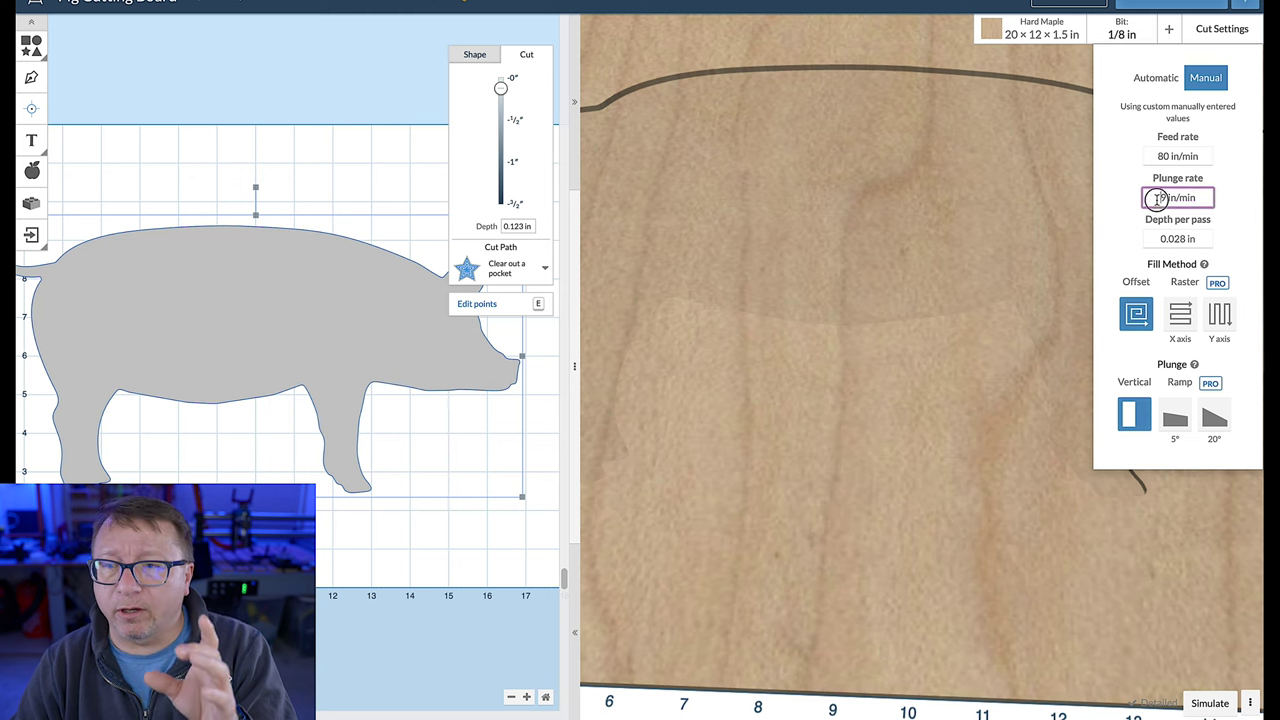
text(45)
click(1244, 186)
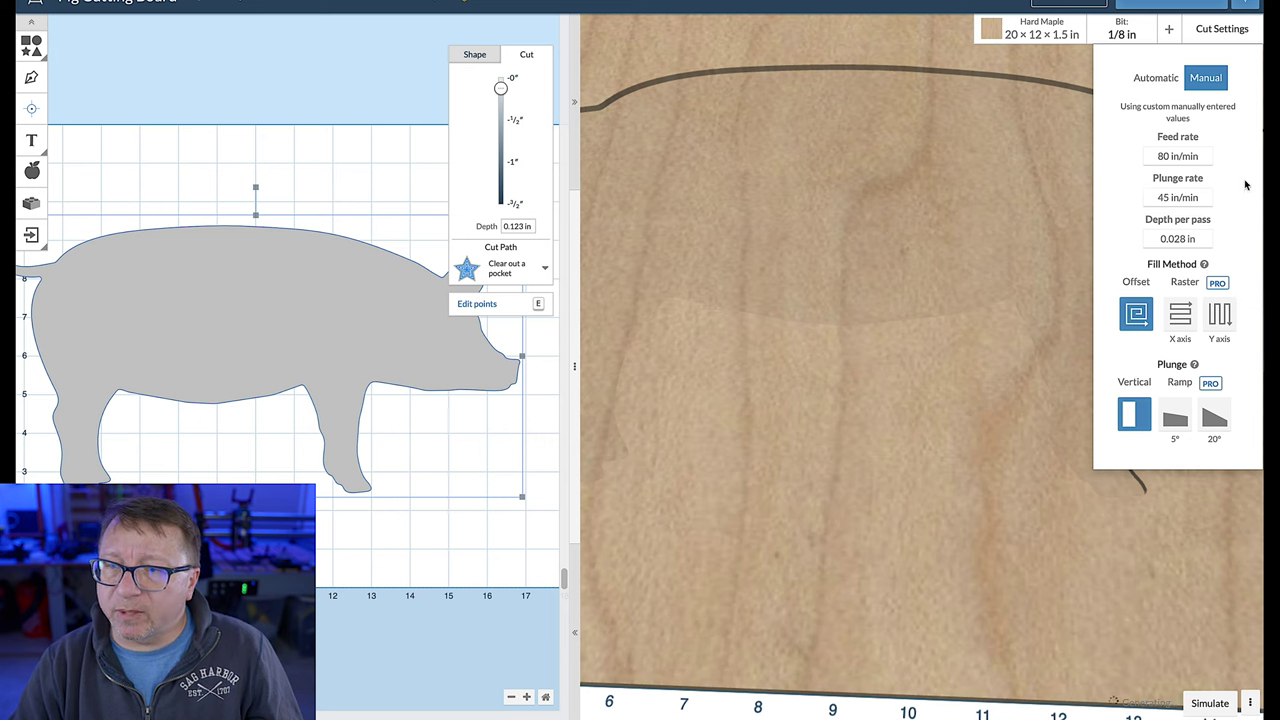
click(1164, 238)
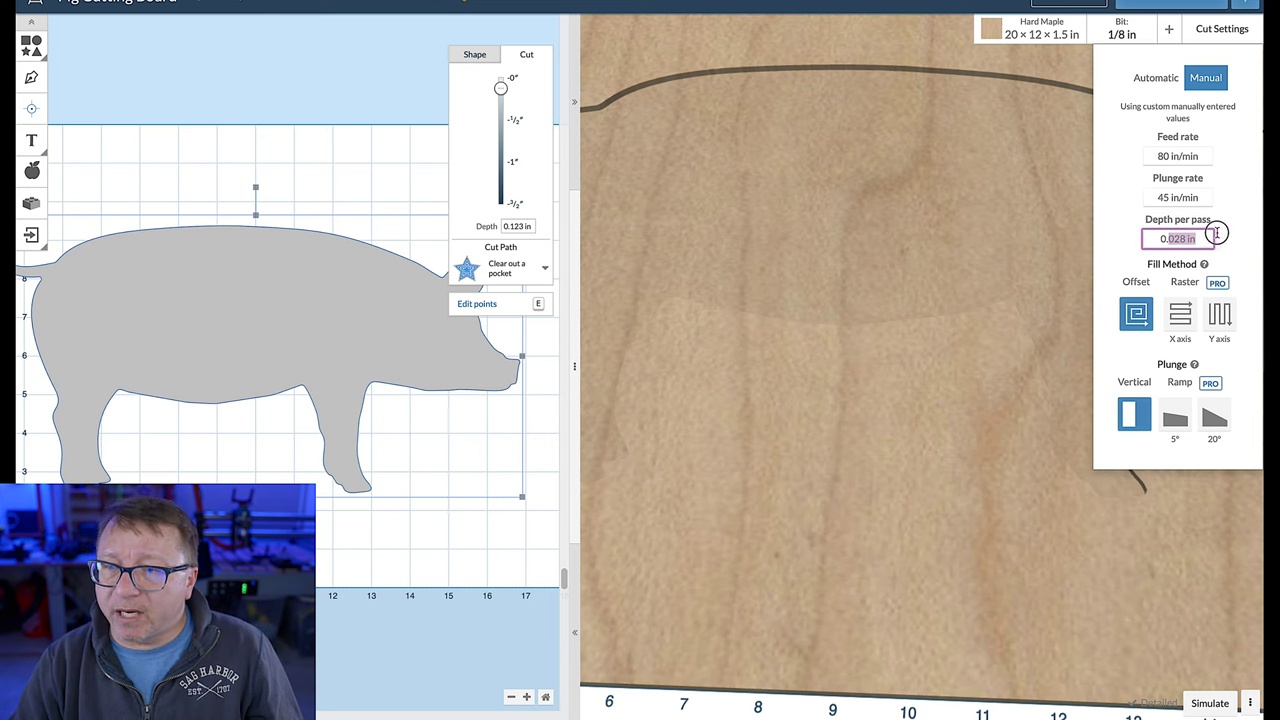
text(0.125)
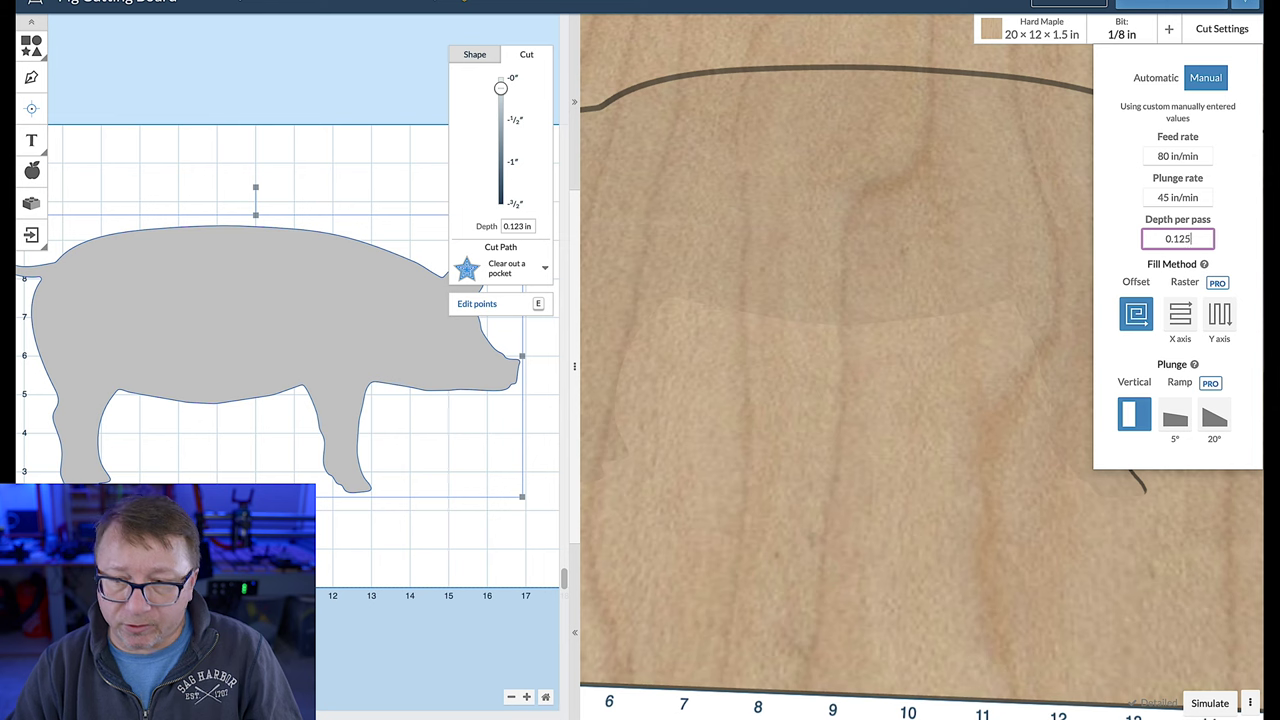
key(Tab)
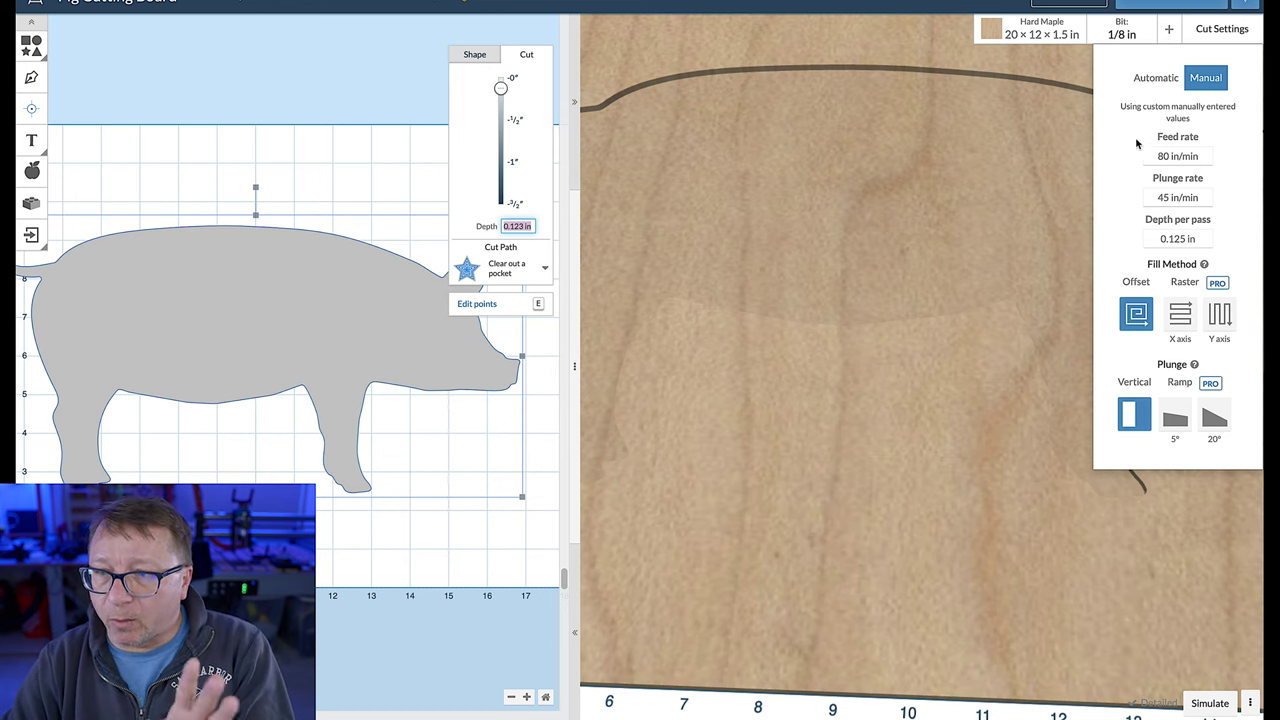
- Close the Cut Settings panel to return to the maple board preview
click(1230, 42)
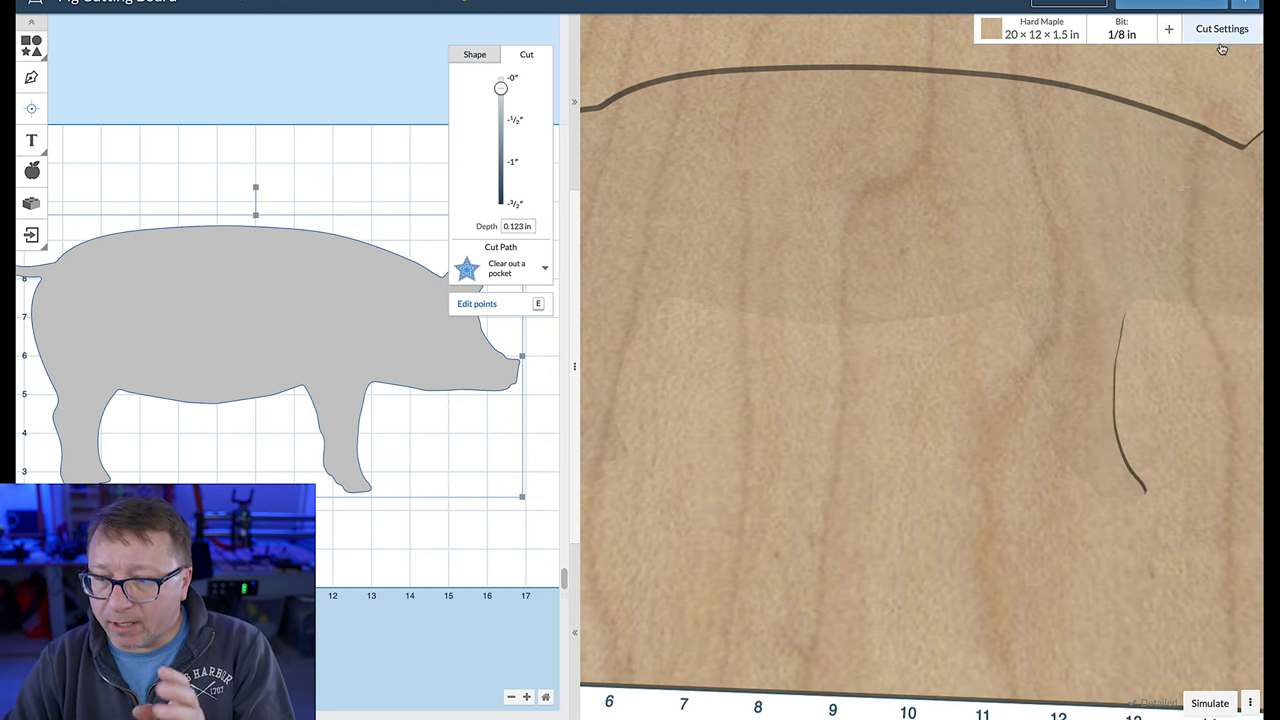
- Simulate the pig pocket toolpath, zoom out to the whole board, and check the Project menu
click(1210, 703)
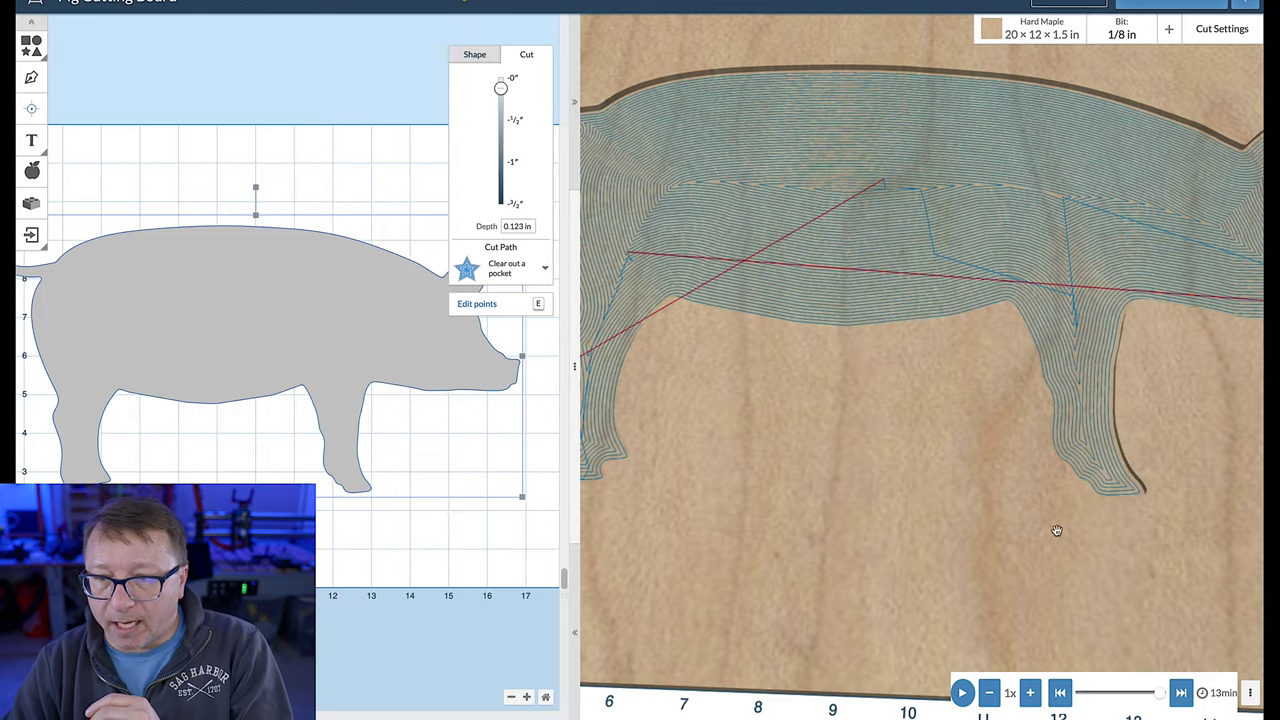
scroll(990, 450, down, 3)
scroll(990, 452, down, 2)
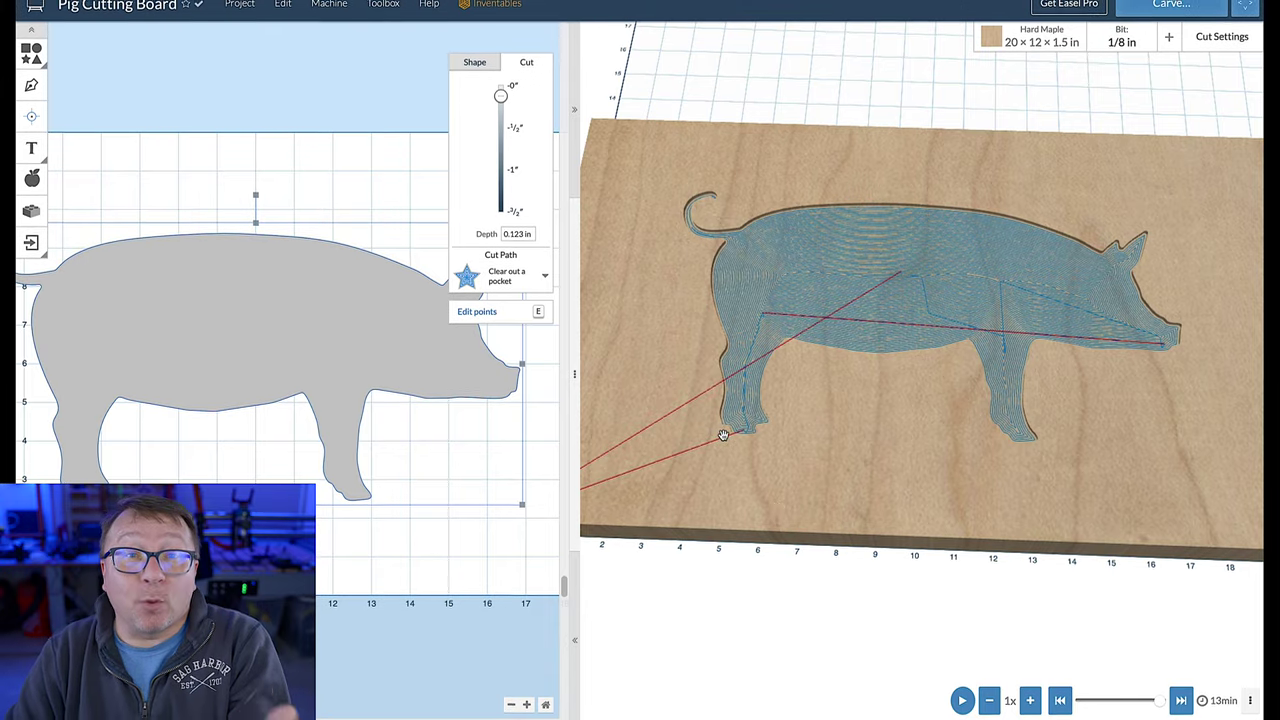
click(239, 16)
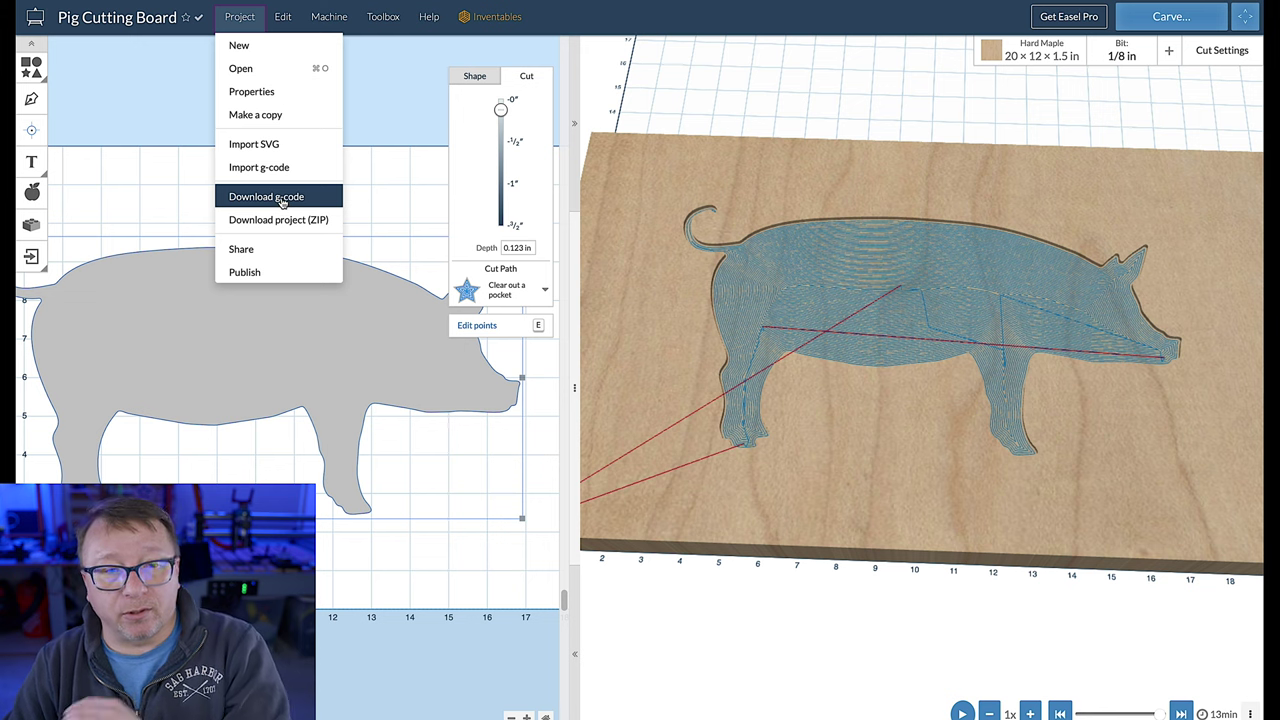
click(826, 652)
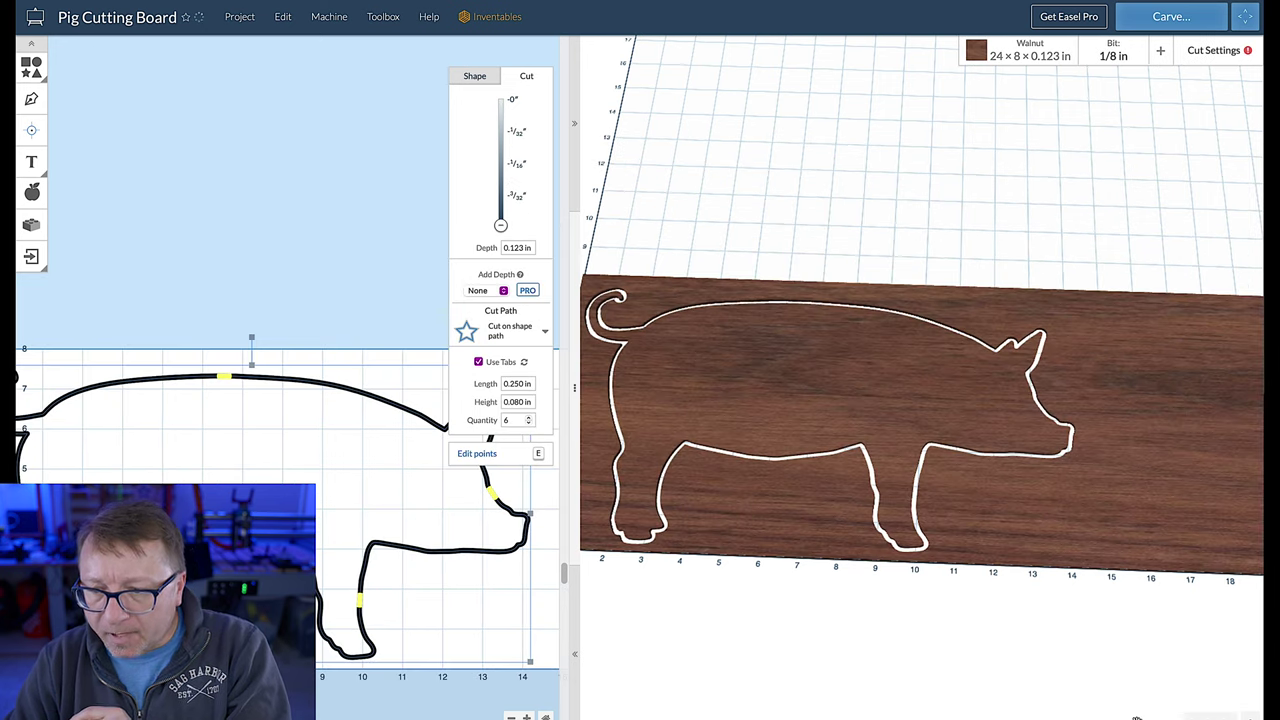
- Set the walnut outline cut to Manual: 60 in/min feed, 30 in/min plunge, 0.0625 depth per pass
click(1208, 52)
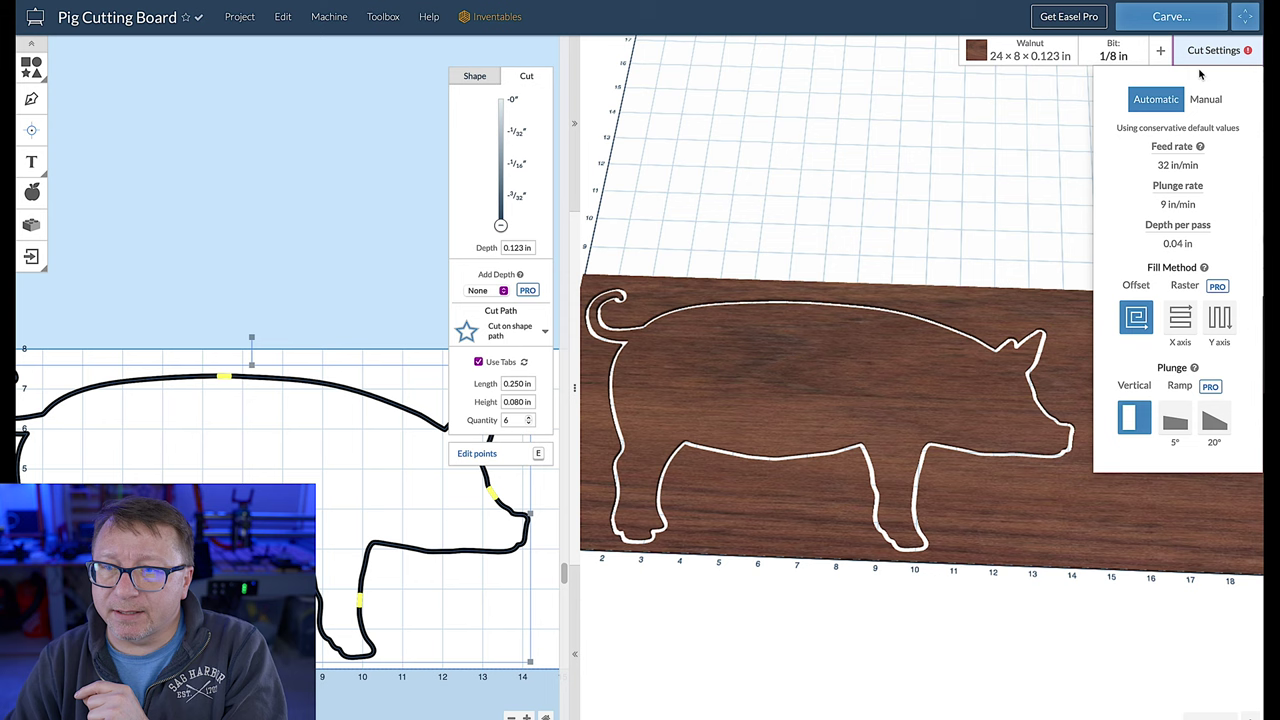
click(1205, 99)
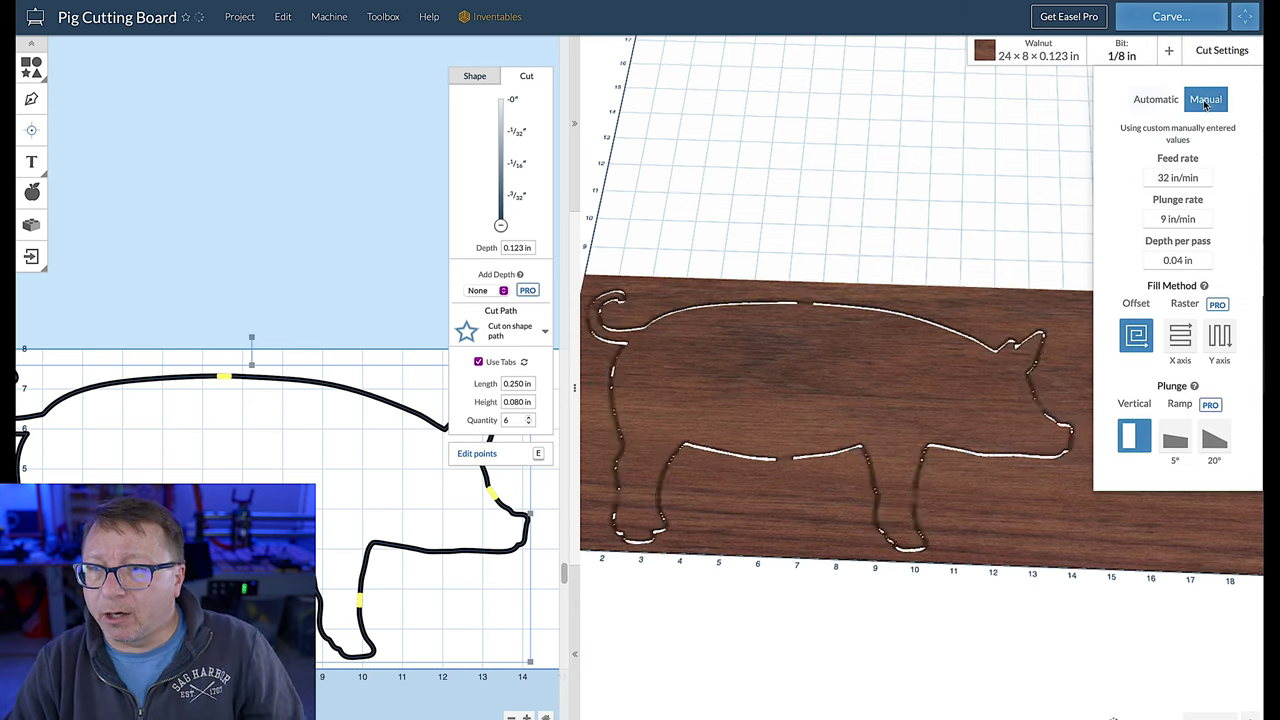
click(1158, 178)
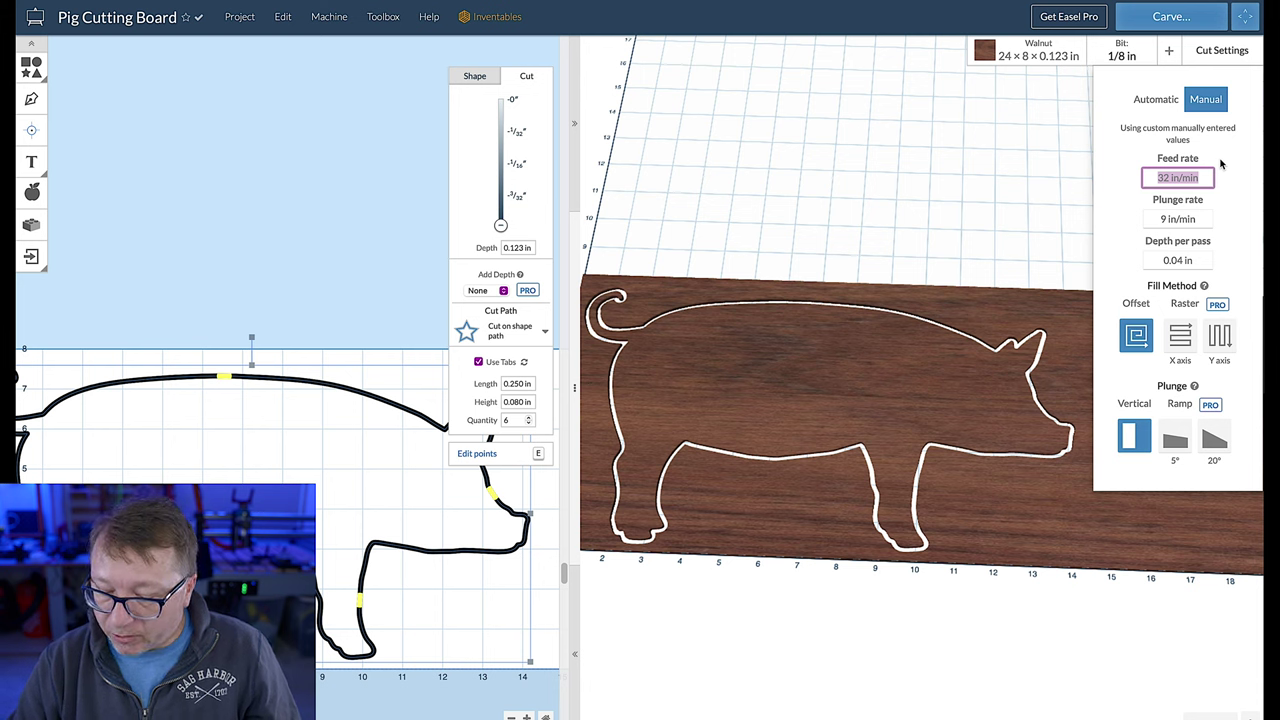
text(60)
click(1159, 218)
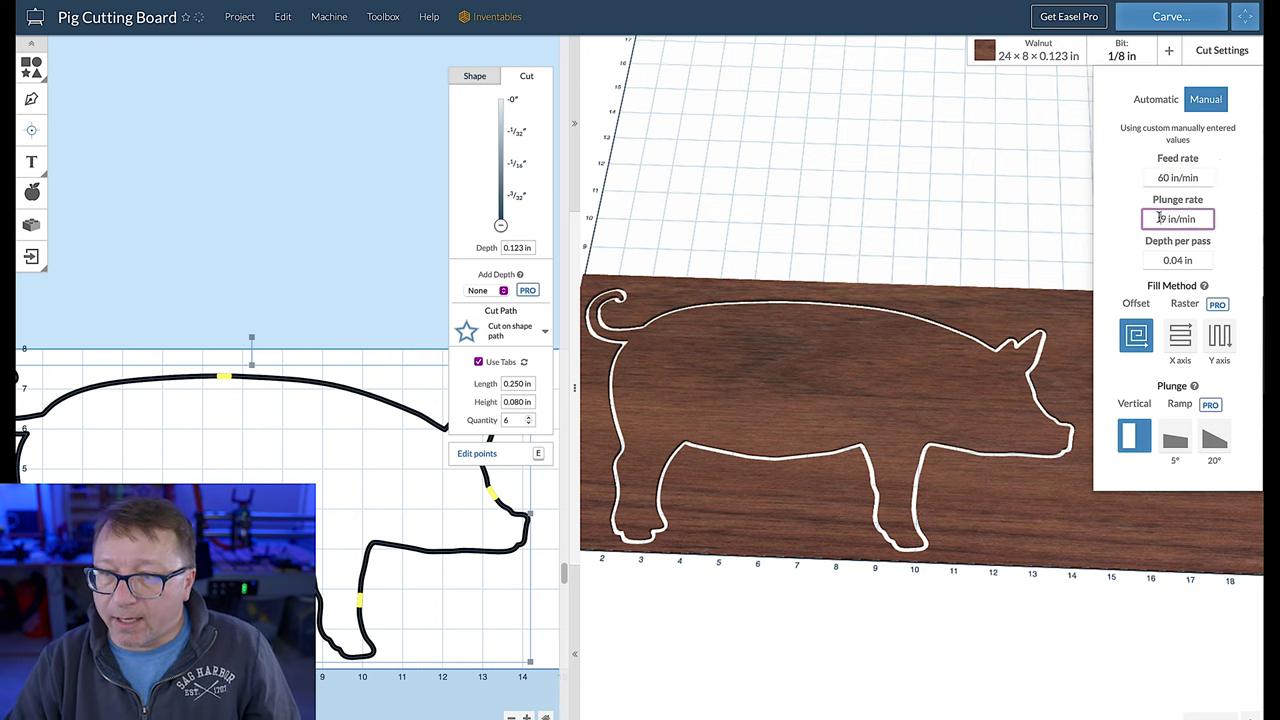
drag(1159, 218, 1235, 224)
text(30)
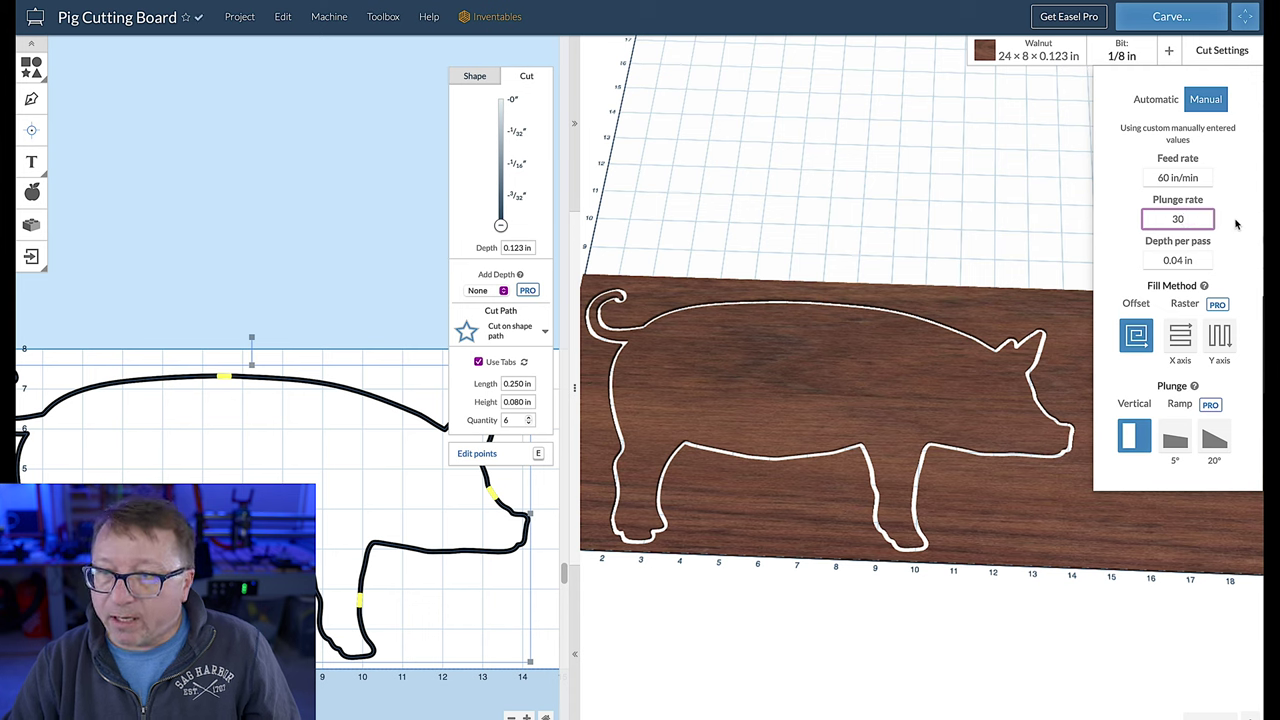
key(Return)
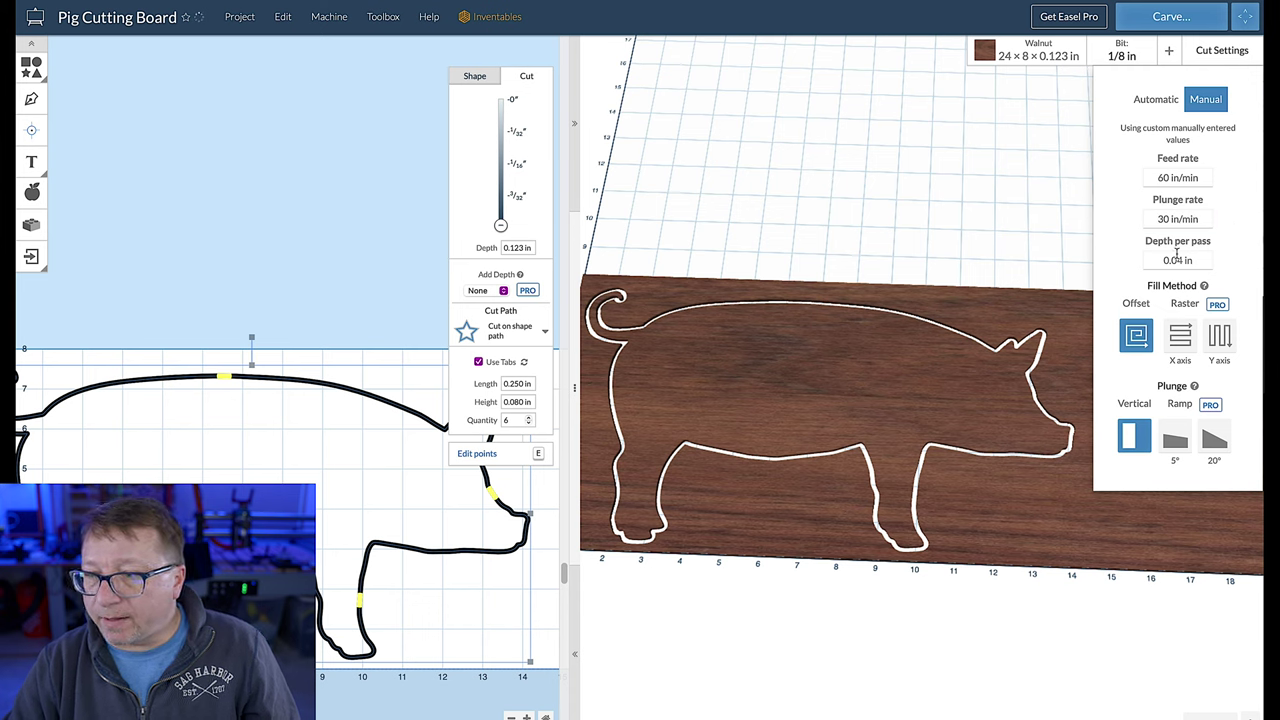
drag(1175, 260, 1210, 262)
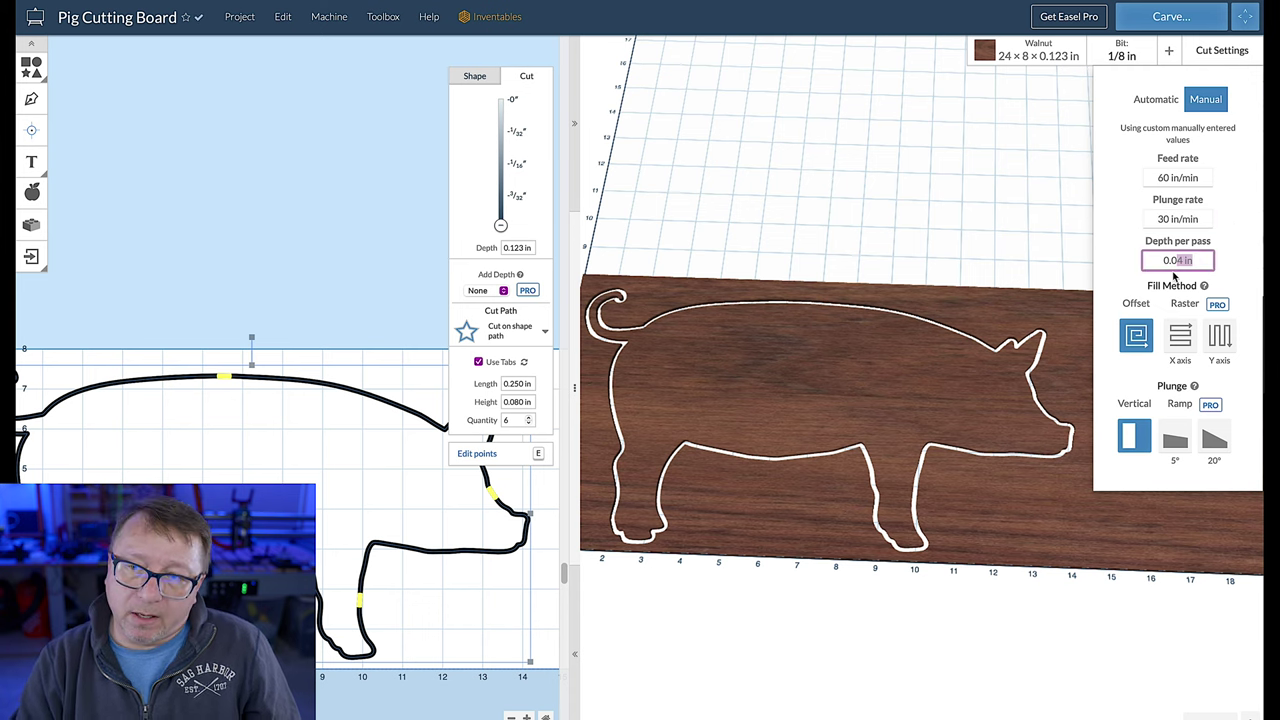
text(625)
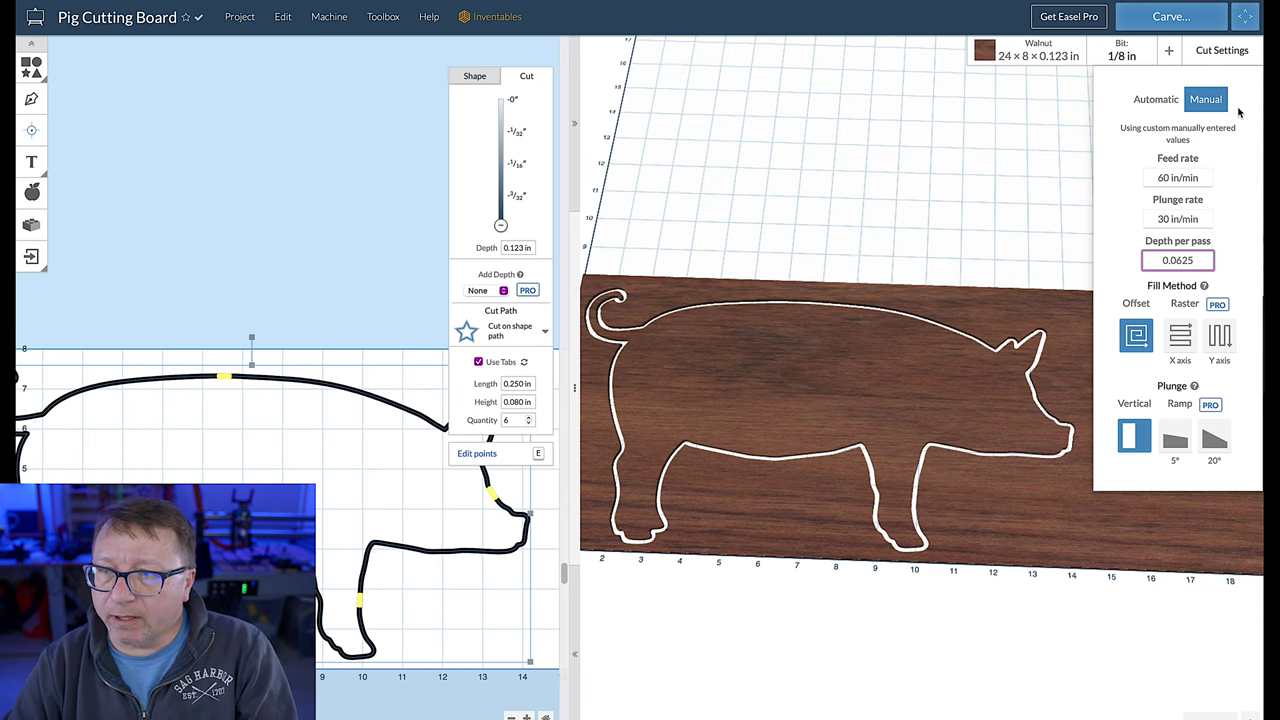
click(1224, 50)
- Simulate the walnut pig cutout, then download G-code for the walnut inlay and maple pocket
click(1210, 712)
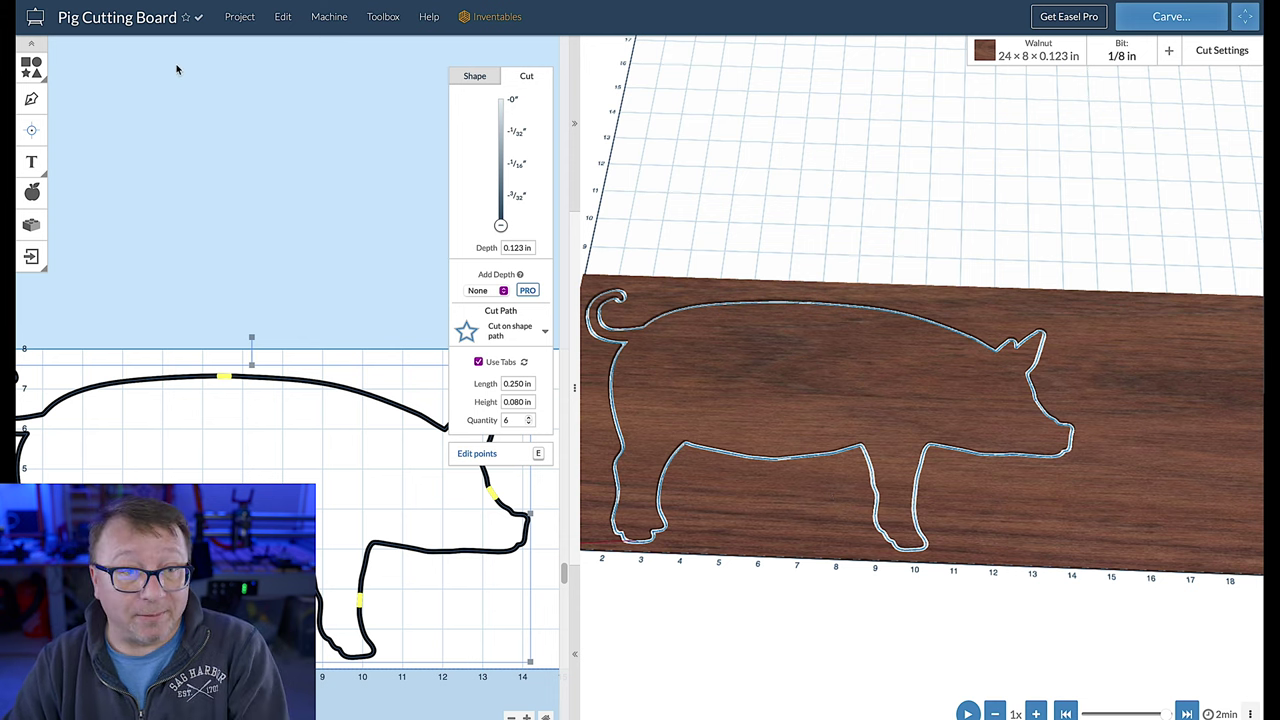
click(241, 20)
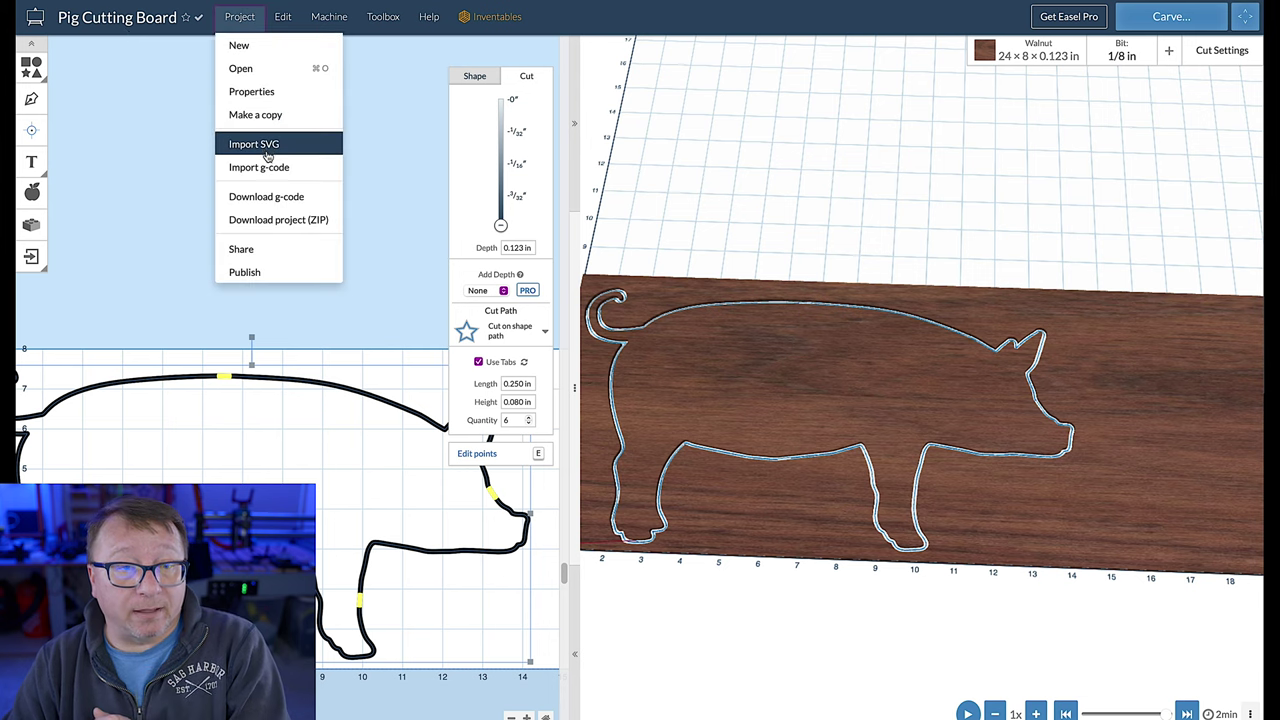
click(268, 197)
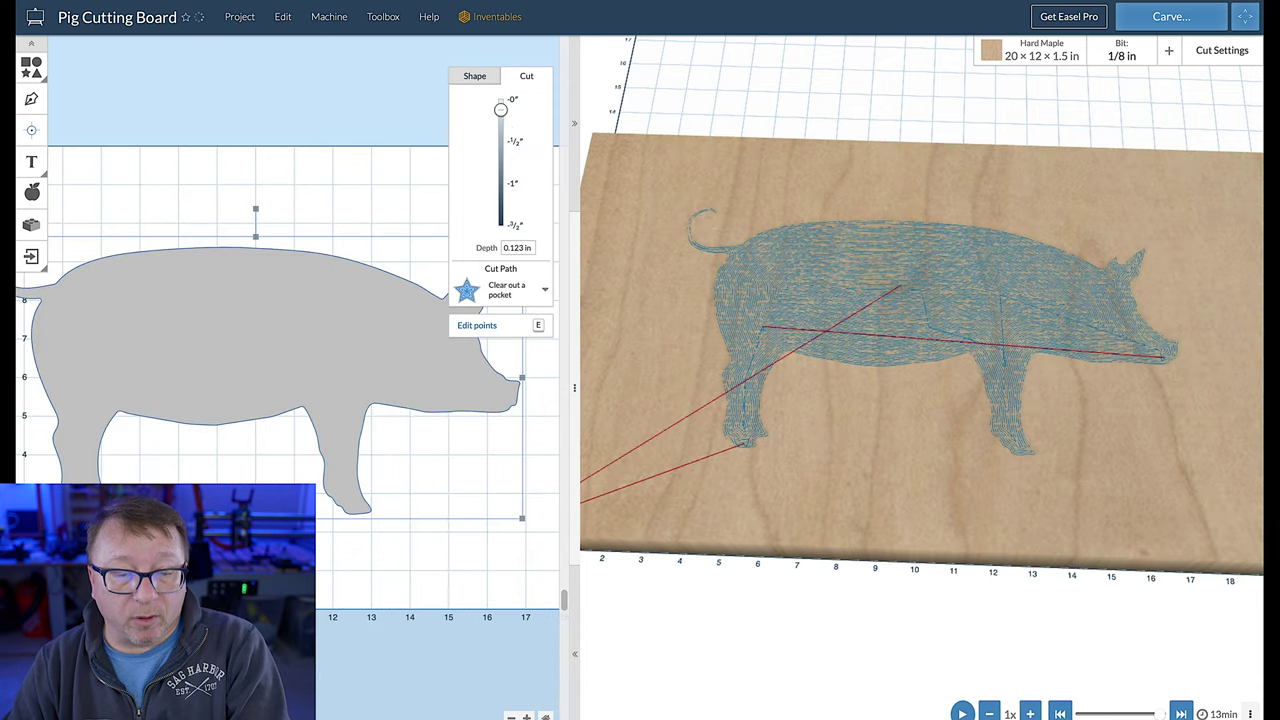
click(240, 17)
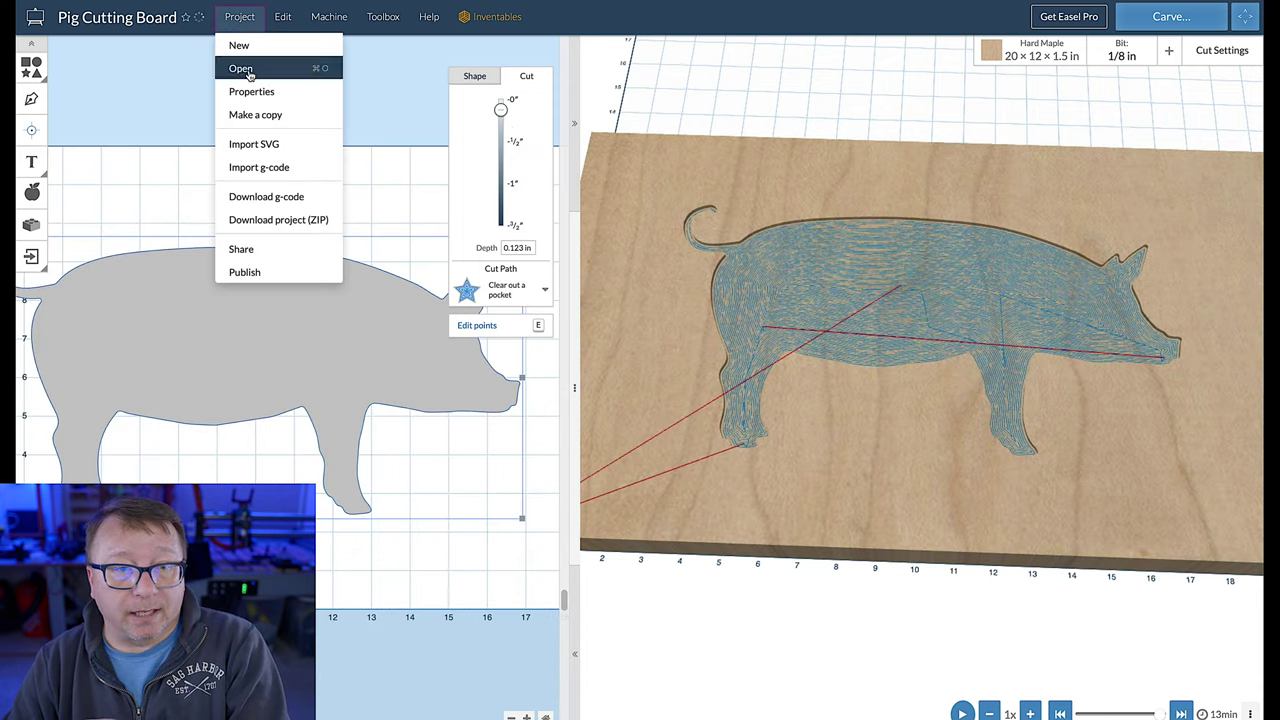
click(270, 196)
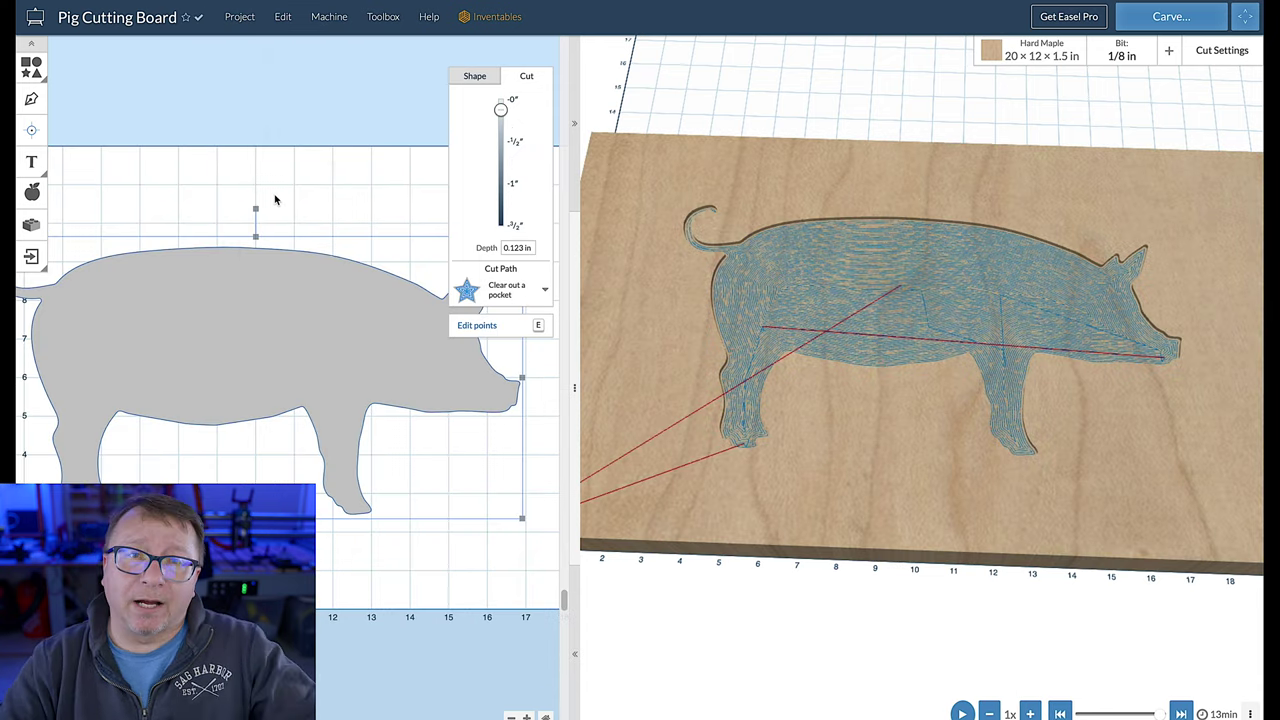